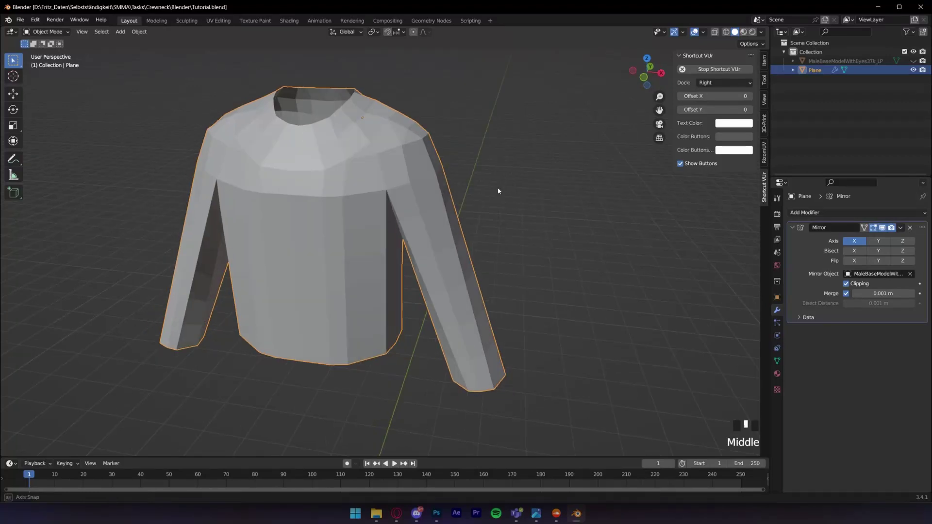
Inspect the sweater mesh from several sides and below, and open it for editing in Edit Mode
{"action": "middle_click_drag", "start_coordinate": [180, 204], "coordinate": [675, 211]}
{"action": "middle_click_drag", "start_coordinate": [596, 295], "coordinate": [509, 198]}
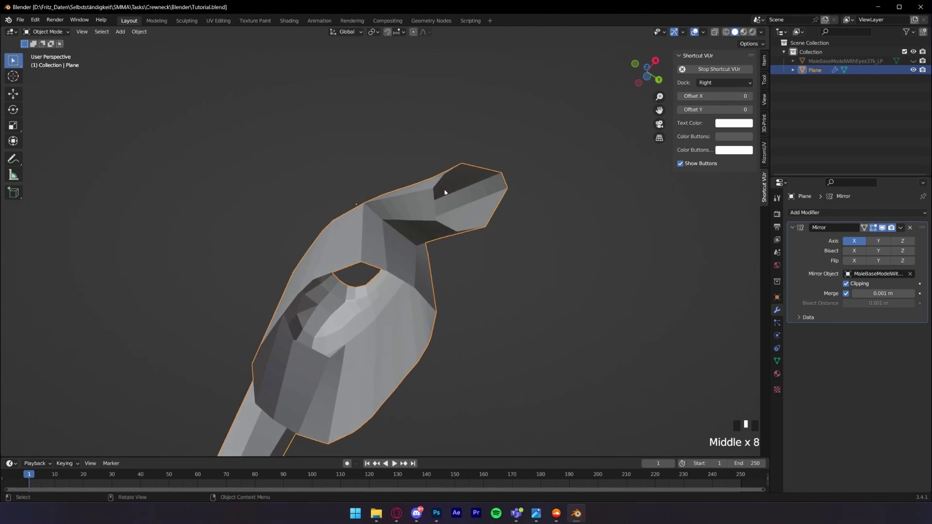
{"action": "middle_click_drag", "start_coordinate": [477, 229], "coordinate": [366, 422]}
{"action": "middle_click_drag", "start_coordinate": [415, 166], "coordinate": [429, 265]}
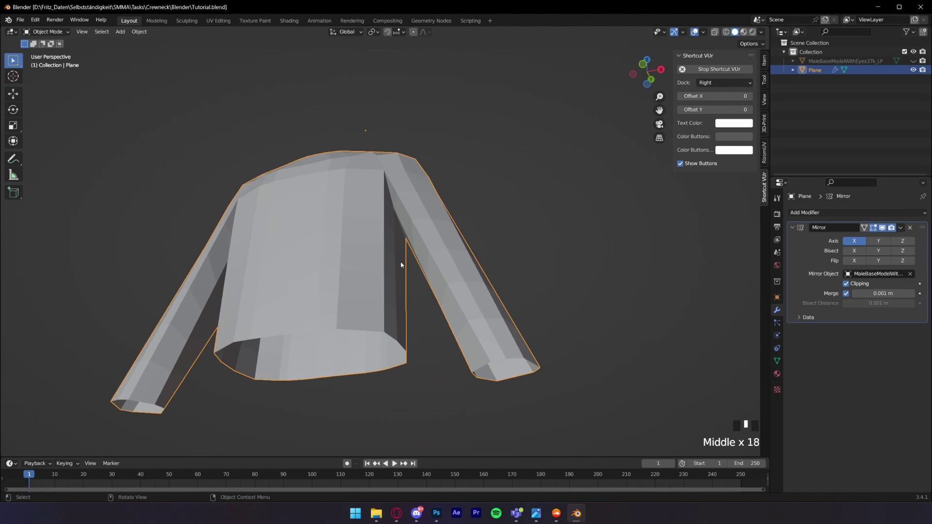
{"action": "key", "text": "Tab"}
{"action": "middle_click_drag", "start_coordinate": [359, 256], "coordinate": [658, 179]}
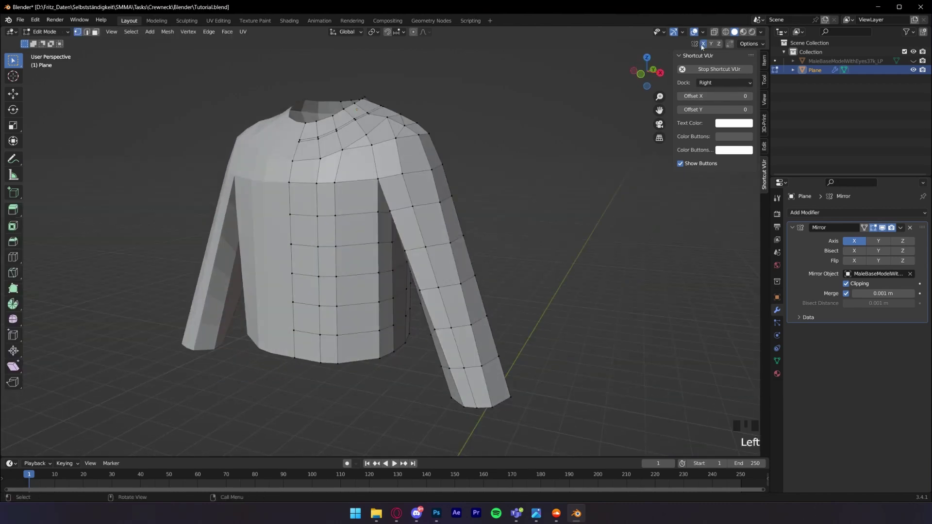
{"action": "middle_click_drag", "start_coordinate": [558, 73], "coordinate": [541, 121]}
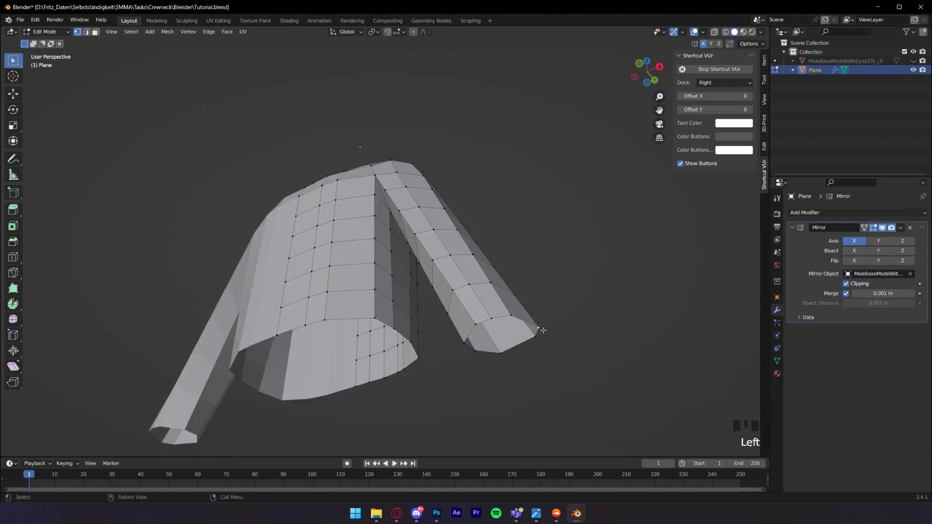
Reposition the back corner vertex of the sleeve's cuff opening to reshape its outline
{"action": "key", "text": "g"}
{"action": "right_click", "coordinate": [599, 310]}
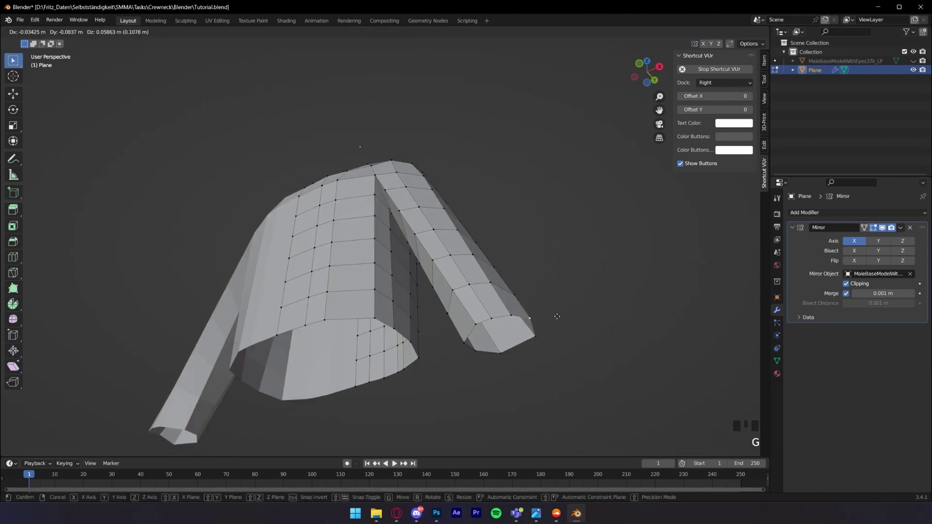
{"action": "middle_click_drag", "start_coordinate": [605, 312], "coordinate": [561, 232]}
{"action": "scroll", "coordinate": [543, 300], "scroll_direction": "up", "scroll_amount": 1}
{"action": "key", "text": "g"}
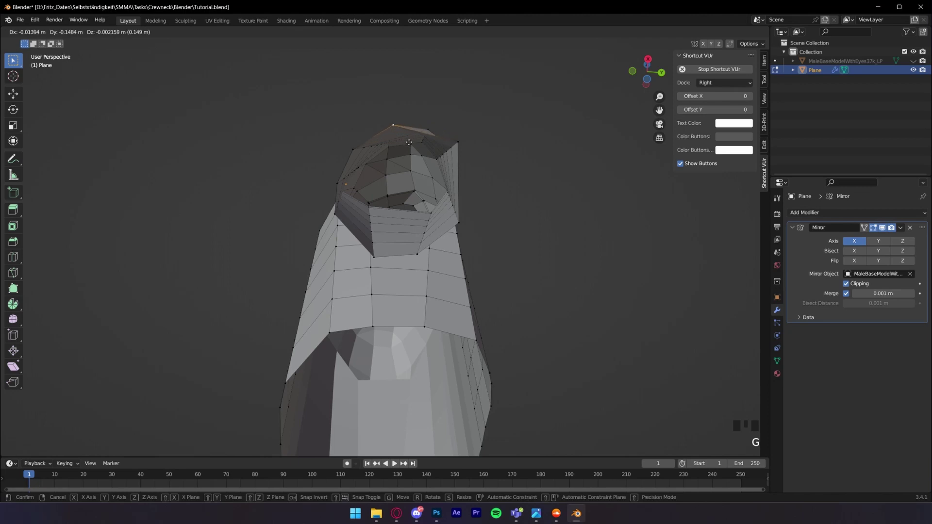
{"action": "left_click", "coordinate": [516, 150]}
{"action": "middle_click_drag", "start_coordinate": [516, 150], "coordinate": [522, 146]}
{"action": "key", "text": "g"}
{"action": "left_click", "coordinate": [524, 148]}
{"action": "key", "text": "g"}
{"action": "left_click", "coordinate": [458, 118]}
Select the vertices along the lower part of the sleeve's outer edge line and move them slightly toward the front
{"action": "middle_click_drag", "start_coordinate": [457, 118], "coordinate": [480, 212]}
{"action": "scroll", "coordinate": [467, 332], "scroll_direction": "down", "scroll_amount": 2}
{"action": "middle_click_drag", "start_coordinate": [467, 332], "coordinate": [488, 330]}
{"action": "scroll", "coordinate": [488, 330], "scroll_direction": "up", "scroll_amount": 1}
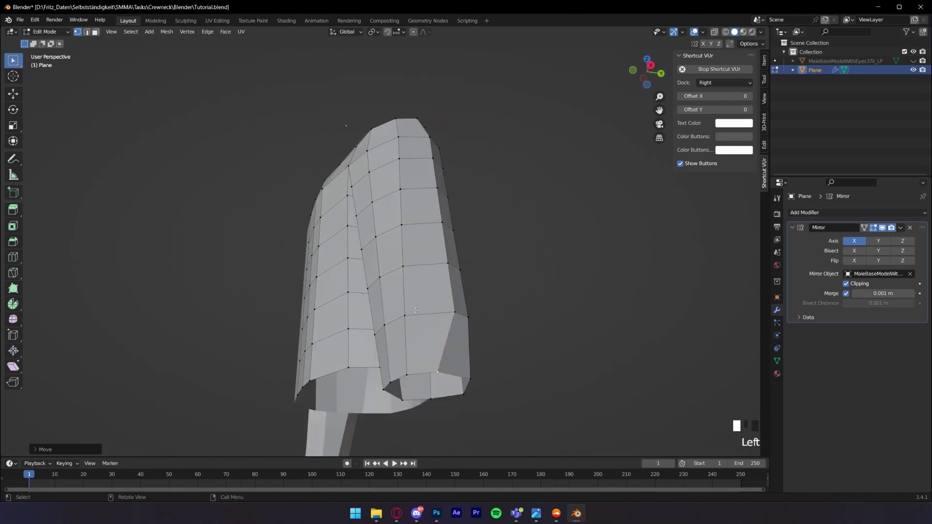
{"action": "left_click", "coordinate": [401, 330]}
{"action": "middle_click_drag", "start_coordinate": [421, 288], "coordinate": [422, 306]}
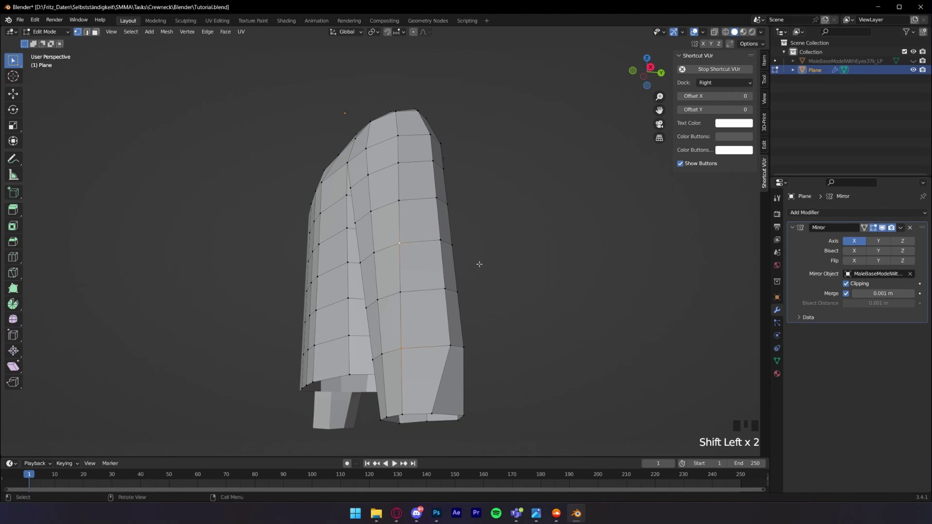
{"action": "key", "text": "g"}
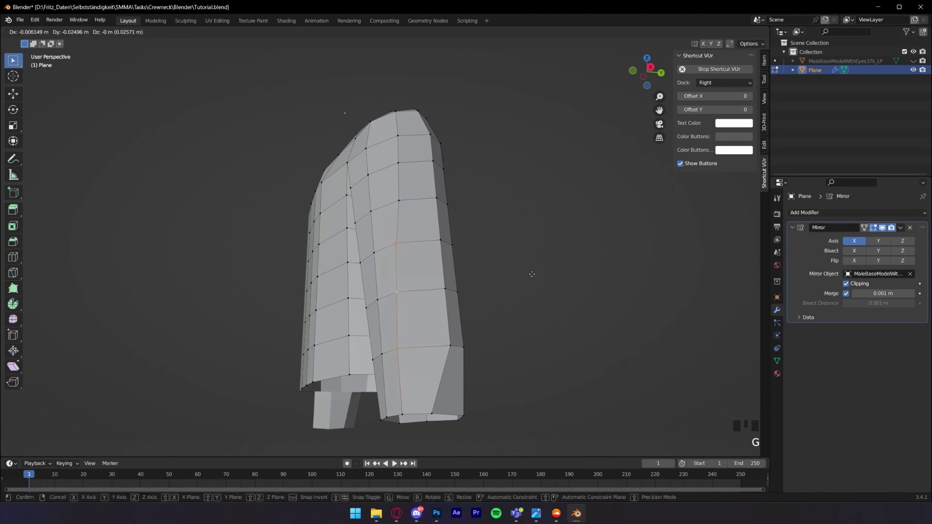
{"action": "left_click", "coordinate": [533, 274]}
Move the next two vertices higher on the sleeve's outer edge line toward the front to even out the line
{"action": "middle_click_drag", "start_coordinate": [454, 208], "coordinate": [454, 226]}
{"action": "left_click", "coordinate": [401, 218]}
{"action": "key", "text": "g"}
{"action": "left_click", "coordinate": [495, 162]}
{"action": "key", "text": "g"}
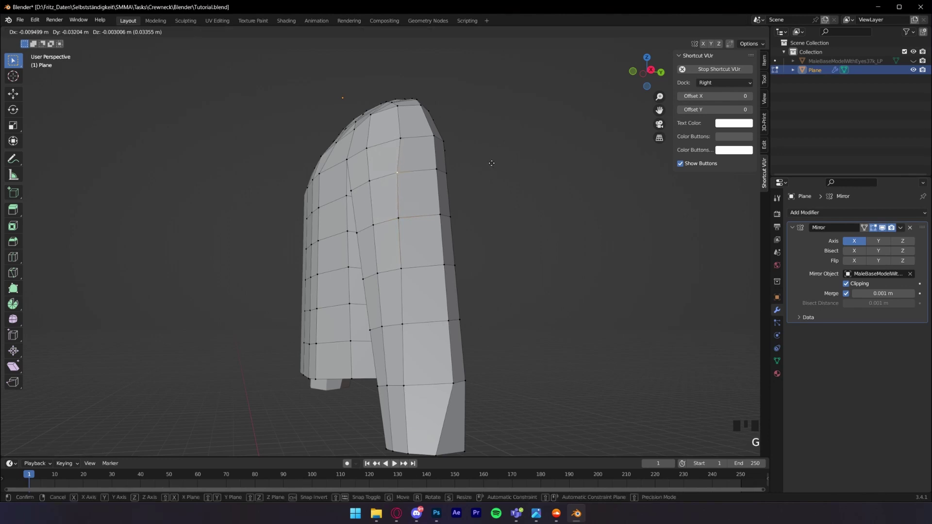
{"action": "left_click", "coordinate": [492, 163]}
Select four neighbouring vertices along the back of the sleeve and edge-slide them toward the sleeve's front
{"action": "middle_click_drag", "start_coordinate": [495, 166], "coordinate": [424, 264]}
{"action": "left_click", "coordinate": [398, 327], "text": "shift"}
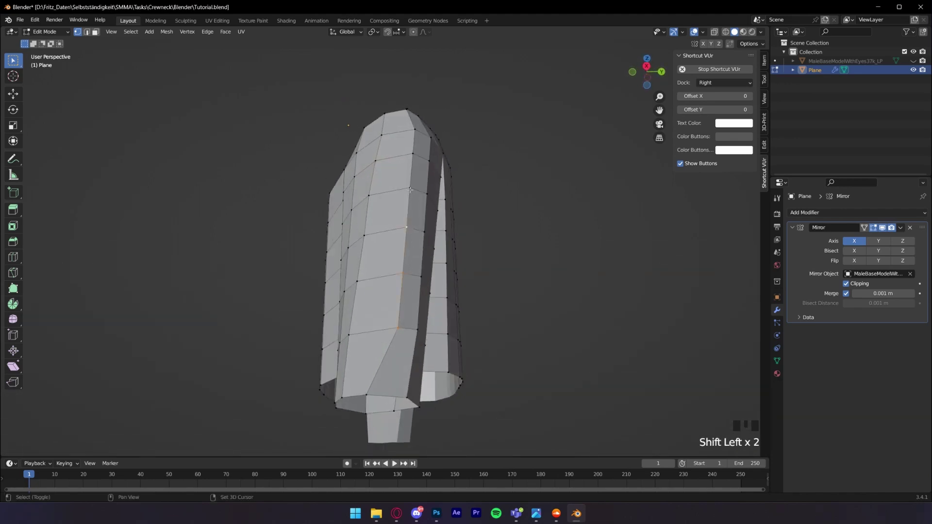
{"action": "key", "text": "g"}
{"action": "key", "text": "g"}
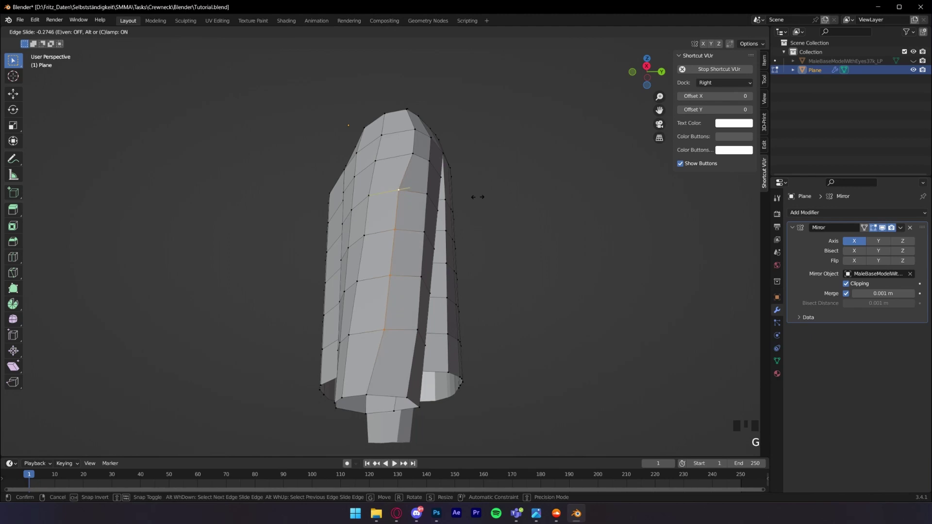
{"action": "left_click", "coordinate": [477, 198]}
Slide the two lowest vertices of that sleeve line along their edges to straighten it above the cuff
{"action": "left_click", "coordinate": [385, 330]}
{"action": "key", "text": "g"}
{"action": "key", "text": "g"}
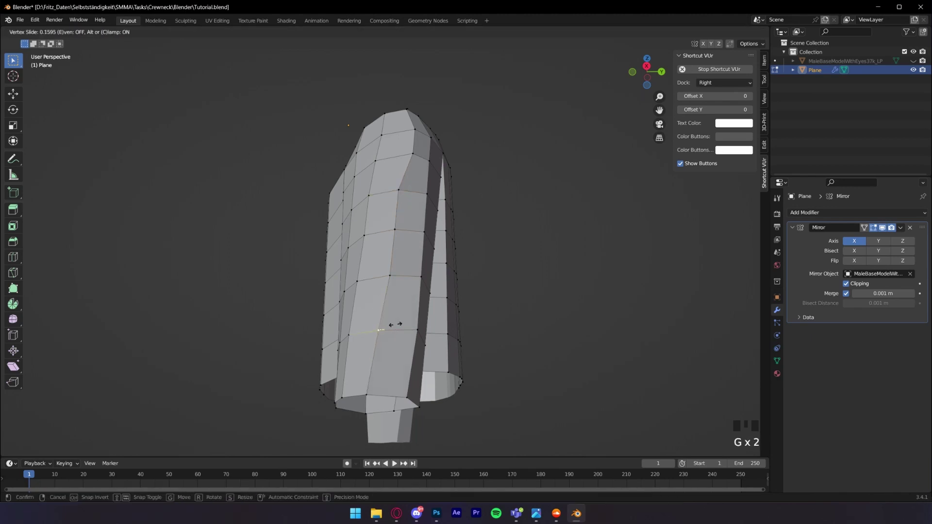
{"action": "left_click", "coordinate": [396, 324]}
{"action": "left_click", "coordinate": [389, 276]}
{"action": "middle_click_drag", "start_coordinate": [487, 270], "coordinate": [506, 286]}
{"action": "key", "text": "g"}
{"action": "key", "text": "g"}
{"action": "left_click", "coordinate": [503, 286]}
Slide the upper vertices of the sleeve's back line, up toward the shoulder, to even their spacing
{"action": "left_click", "coordinate": [410, 250]}
{"action": "key", "text": "g"}
{"action": "key", "text": "g"}
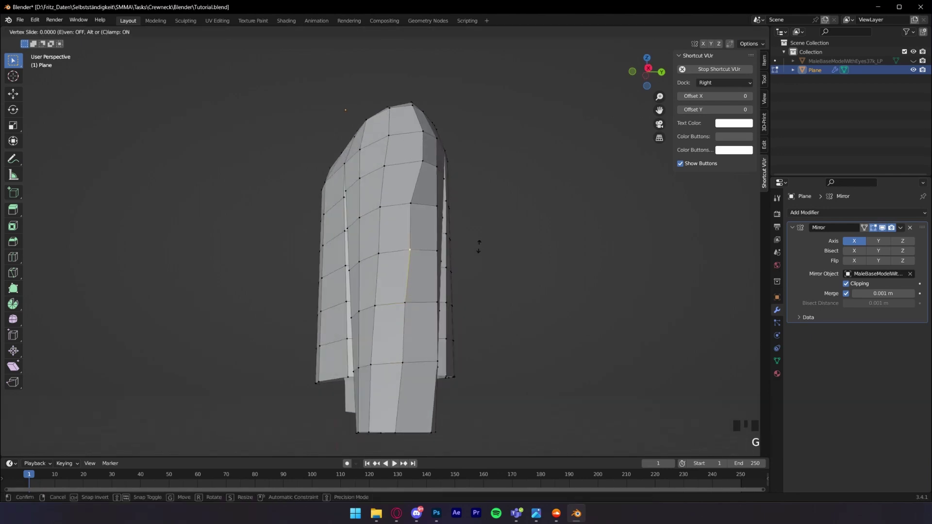
{"action": "left_click", "coordinate": [465, 202]}
{"action": "left_click", "coordinate": [423, 163]}
{"action": "key", "text": "g"}
{"action": "key", "text": "g"}
{"action": "left_click", "coordinate": [454, 165]}
Move the outer corner vertex of the sleeve cuff outward as seen from the back
{"action": "middle_click_drag", "start_coordinate": [453, 167], "coordinate": [464, 264]}
{"action": "middle_click_drag", "start_coordinate": [199, 439], "coordinate": [220, 404]}
{"action": "key", "text": "g"}
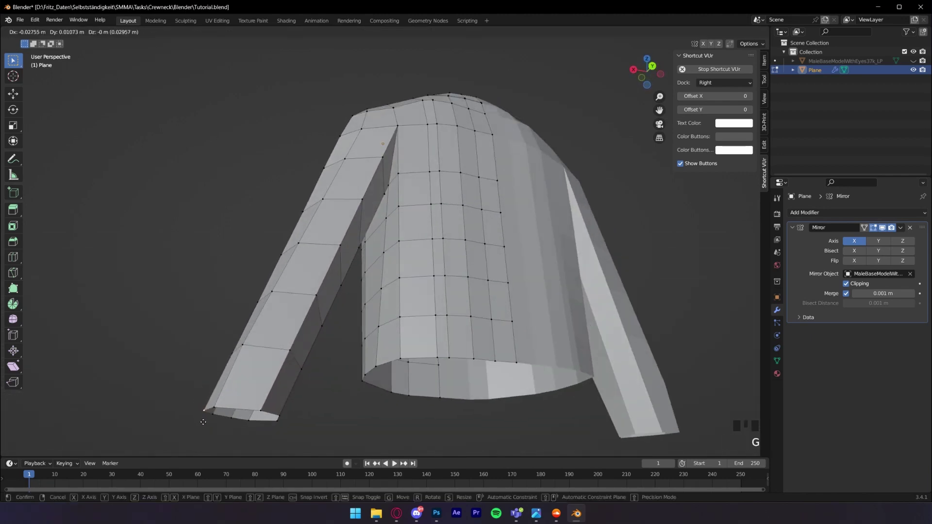
{"action": "left_click", "coordinate": [204, 422]}
Select vertices along the sleeve's front inner edge and shift them slightly toward the sleeve's middle
{"action": "middle_click_drag", "start_coordinate": [204, 422], "coordinate": [395, 255]}
{"action": "left_click", "coordinate": [395, 254]}
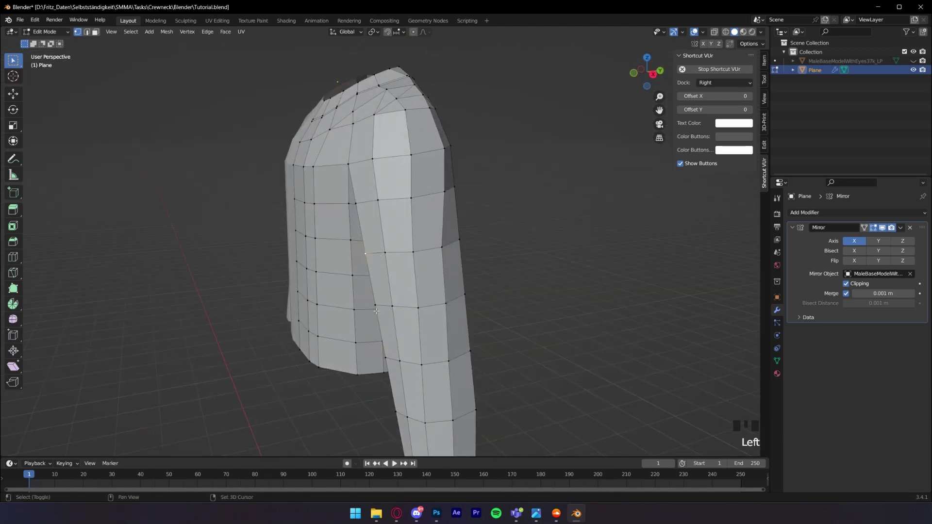
{"action": "key", "text": "g"}
{"action": "key", "text": "g"}
{"action": "left_click", "coordinate": [397, 297]}
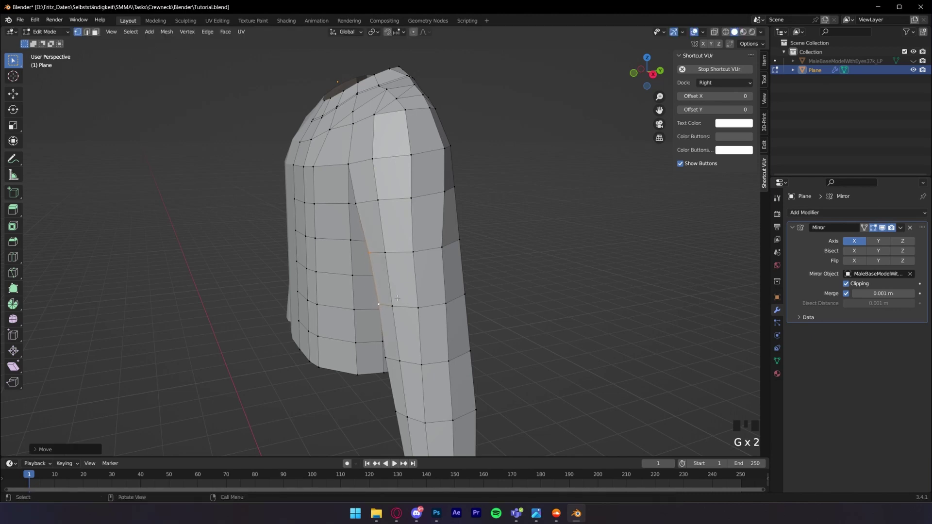
Adjust the vertex near the armpit and the one below it on the sleeve's front inner edge
{"action": "left_click", "coordinate": [355, 203]}
{"action": "key", "text": "g"}
{"action": "left_click", "coordinate": [423, 211]}
{"action": "left_click", "coordinate": [371, 252]}
{"action": "key", "text": "g"}
{"action": "left_click", "coordinate": [381, 251]}
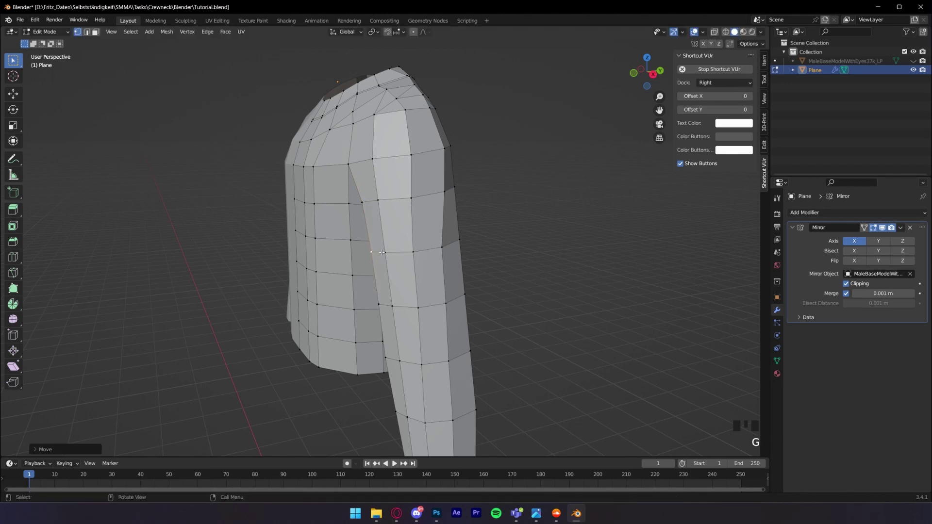
Viewed from underneath, move the vertices nearest the armpit on the sleeve's front edge into a smoother line
{"action": "middle_click_drag", "start_coordinate": [382, 252], "coordinate": [564, 128]}
{"action": "key", "text": "g"}
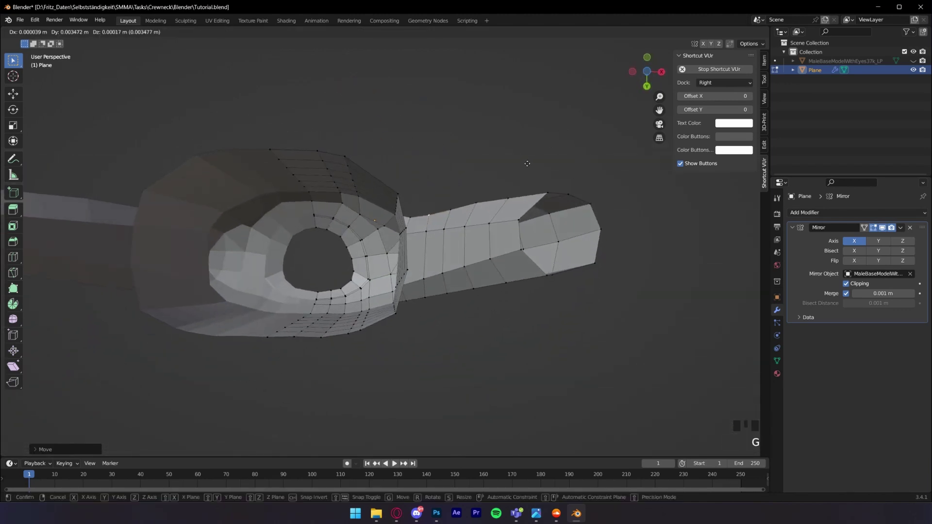
{"action": "left_click", "coordinate": [527, 166]}
{"action": "left_click", "coordinate": [450, 210]}
{"action": "key", "text": "g"}
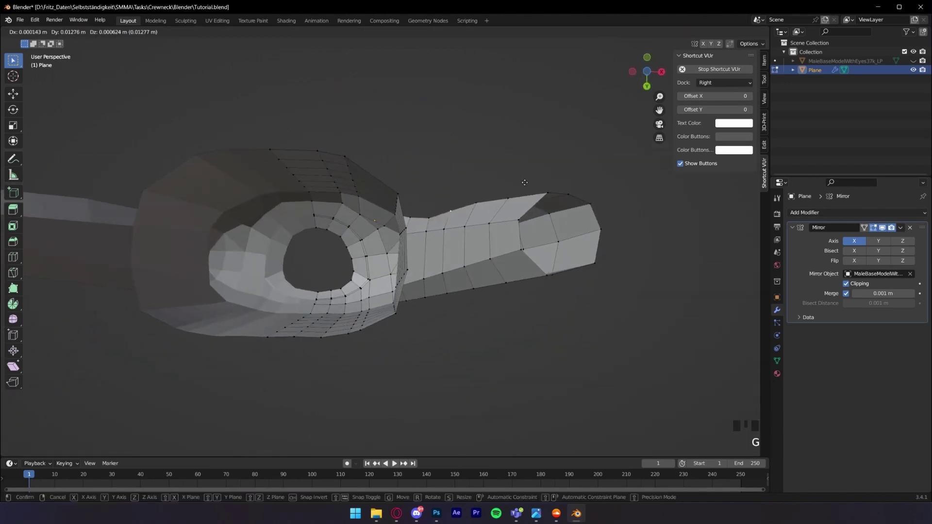
{"action": "left_click", "coordinate": [525, 182]}
{"action": "key", "text": "g"}
{"action": "left_click", "coordinate": [508, 199]}
Select the run of vertices along the middle of the sleeve's front edge and move them to smooth its contour
{"action": "middle_click_drag", "start_coordinate": [595, 193], "coordinate": [517, 252]}
{"action": "left_click", "coordinate": [484, 267], "text": "shift"}
{"action": "left_click", "coordinate": [459, 253], "text": "shift"}
{"action": "middle_click_drag", "start_coordinate": [583, 234], "coordinate": [591, 236]}
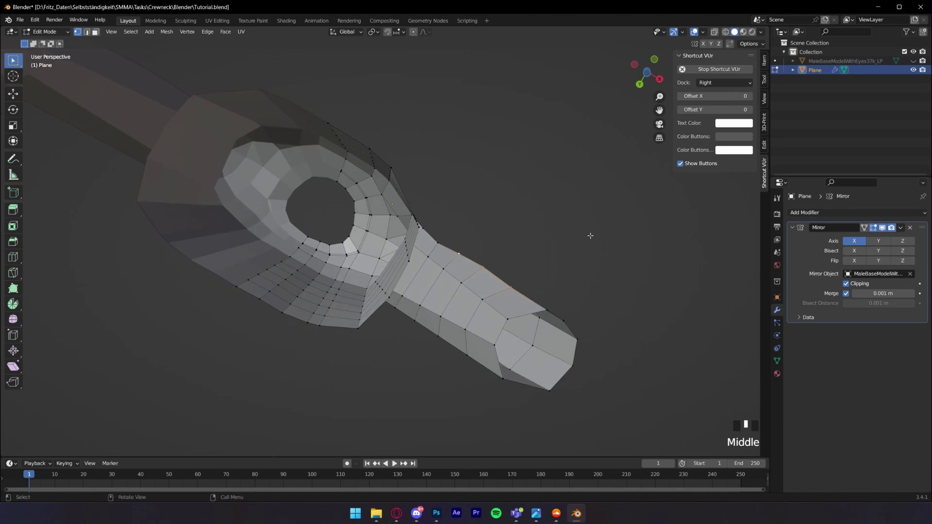
{"action": "key", "text": "g"}
{"action": "right_click", "coordinate": [554, 249]}
{"action": "left_click", "coordinate": [561, 282], "text": "ctrl"}
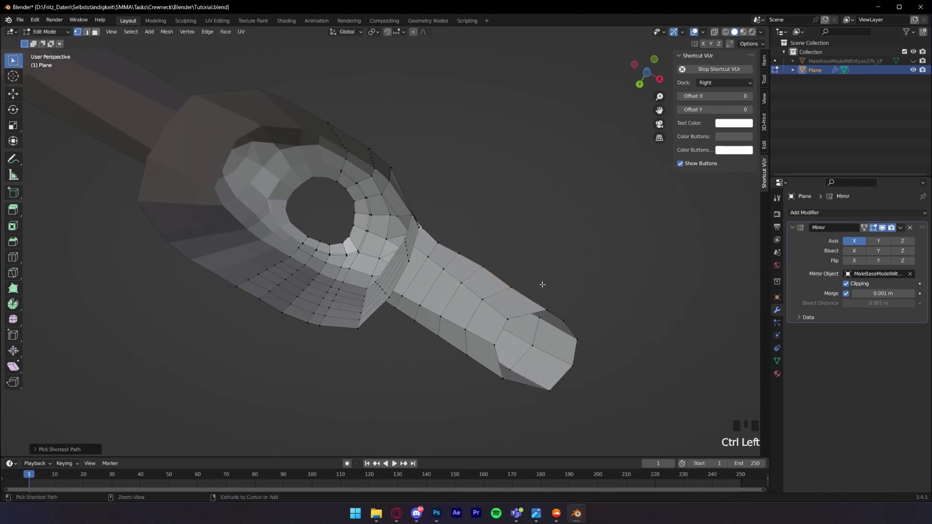
{"action": "left_click", "coordinate": [477, 261]}
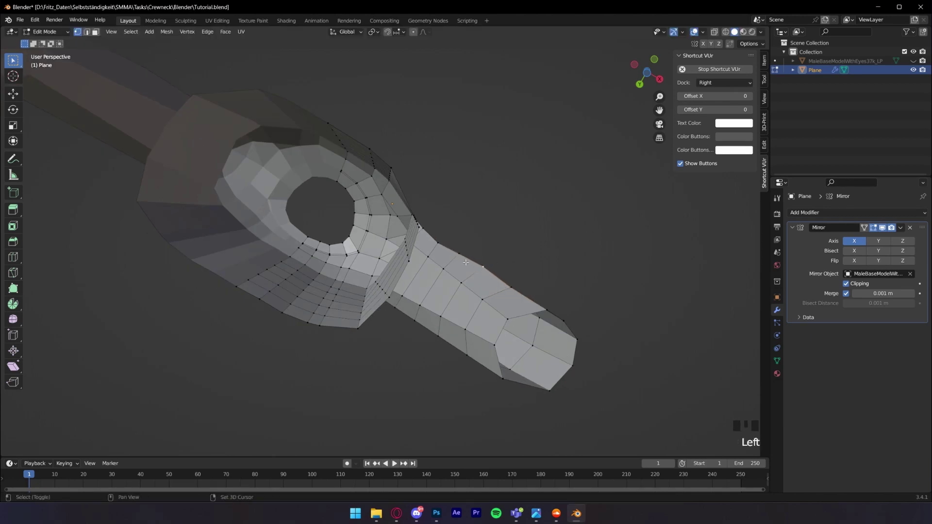
{"action": "key", "text": "g"}
{"action": "left_click", "coordinate": [528, 259]}
Return the sweater to Object Mode and save the file
{"action": "middle_click_drag", "start_coordinate": [529, 258], "coordinate": [539, 316]}
{"action": "scroll", "coordinate": [568, 376], "scroll_direction": "down", "scroll_amount": 2}
{"action": "key", "text": "Tab"}
{"action": "key", "text": "Tab"}
{"action": "key", "text": "Tab"}
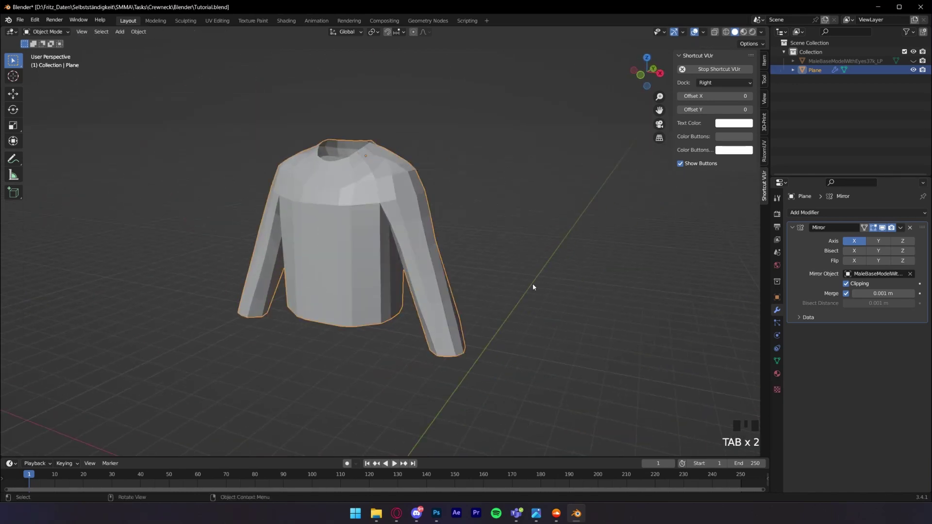
{"action": "key", "text": "ctrl+s"}
Set the sweater's origin to its geometry
{"action": "middle_click_drag", "start_coordinate": [499, 252], "coordinate": [478, 238]}
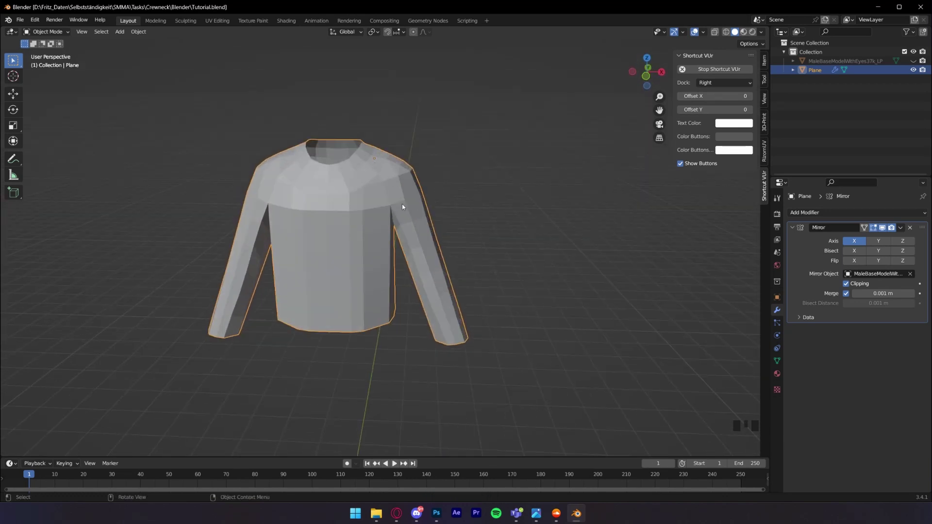
{"action": "middle_click_drag", "start_coordinate": [388, 200], "coordinate": [159, 131]}
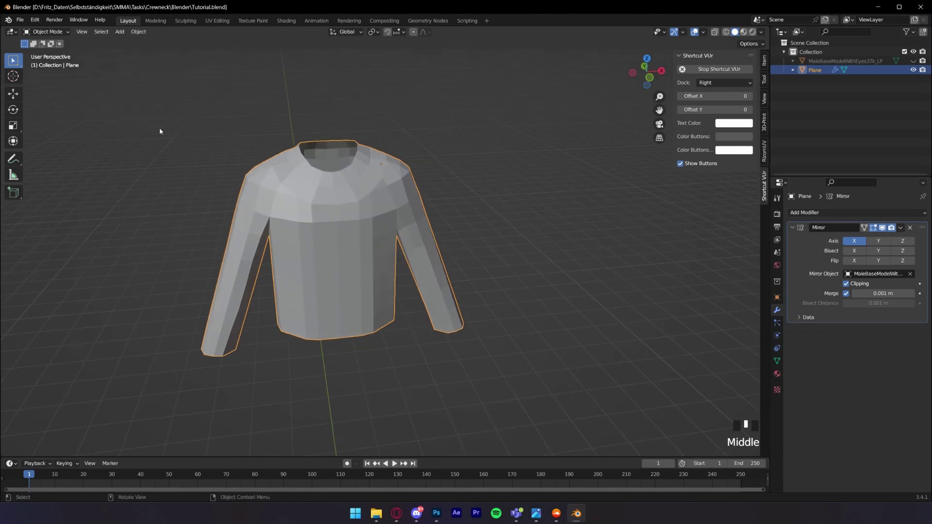
{"action": "left_click", "coordinate": [139, 32]}
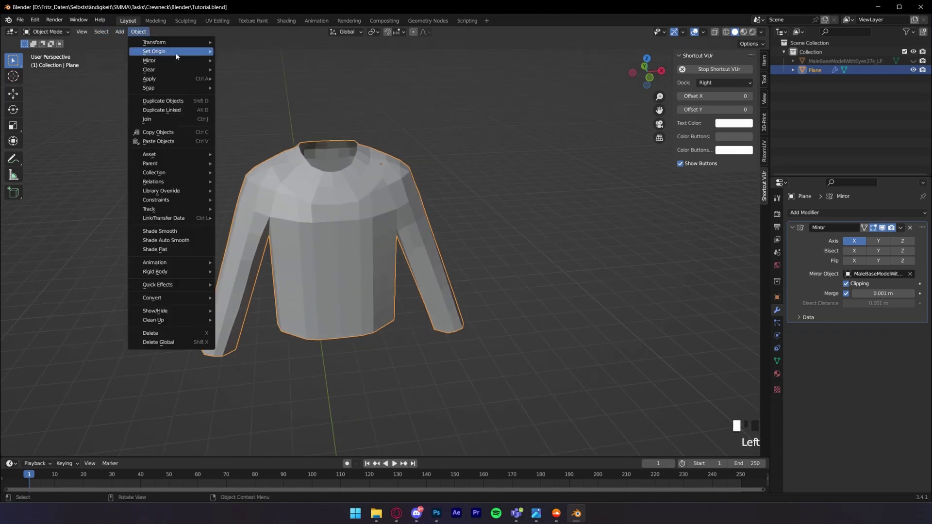
{"action": "mouse_move", "coordinate": [178, 52]}
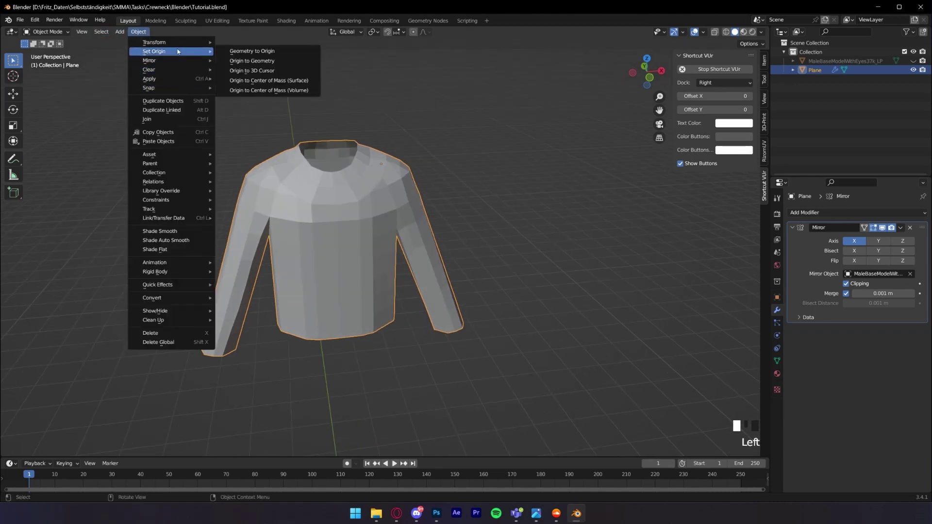
{"action": "left_click", "coordinate": [286, 61]}
{"action": "middle_click_drag", "start_coordinate": [369, 194], "coordinate": [378, 262]}
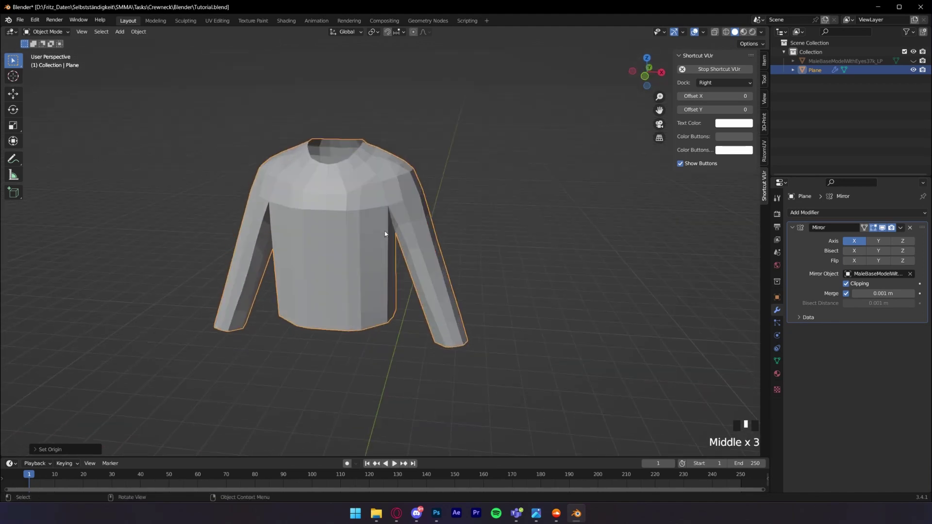
Toggle the Mirror modifier's viewport display to compare the half and full sweater, leaving it enabled
{"action": "left_click", "coordinate": [881, 228]}
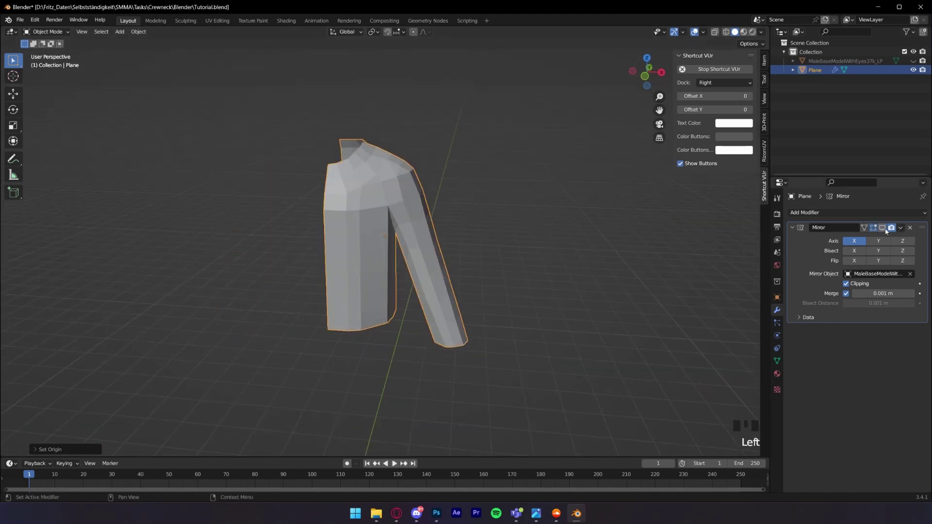
{"action": "left_click", "coordinate": [881, 228]}
{"action": "left_click", "coordinate": [882, 228]}
{"action": "left_click", "coordinate": [882, 228]}
{"action": "left_click", "coordinate": [882, 228]}
{"action": "left_click", "coordinate": [882, 228]}
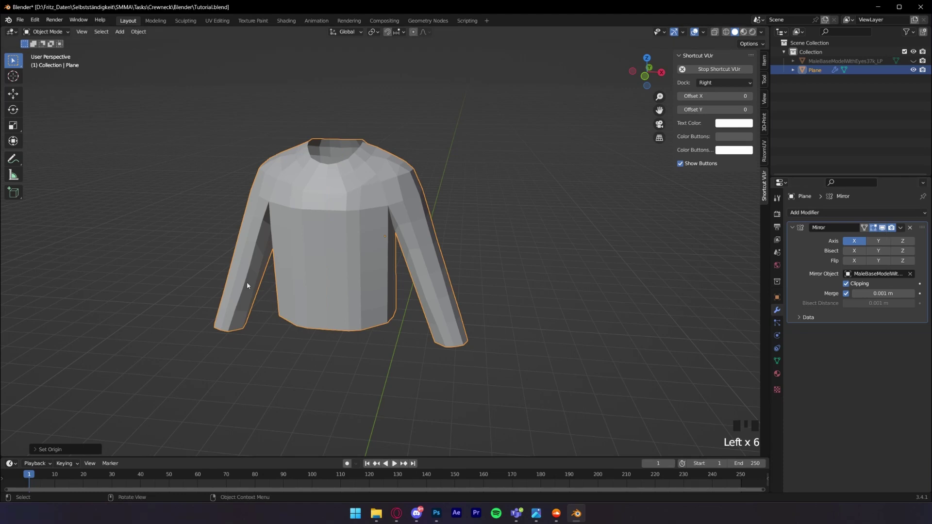
{"action": "middle_click_drag", "start_coordinate": [594, 331], "coordinate": [612, 334]}
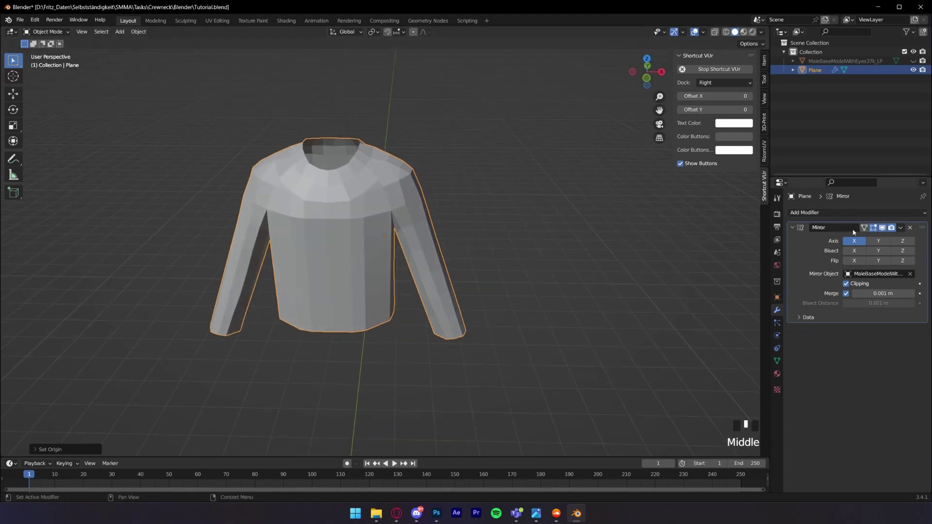
{"action": "middle_click_drag", "start_coordinate": [320, 265], "coordinate": [382, 269]}
{"action": "scroll", "coordinate": [383, 291], "scroll_direction": "up", "scroll_amount": 1}
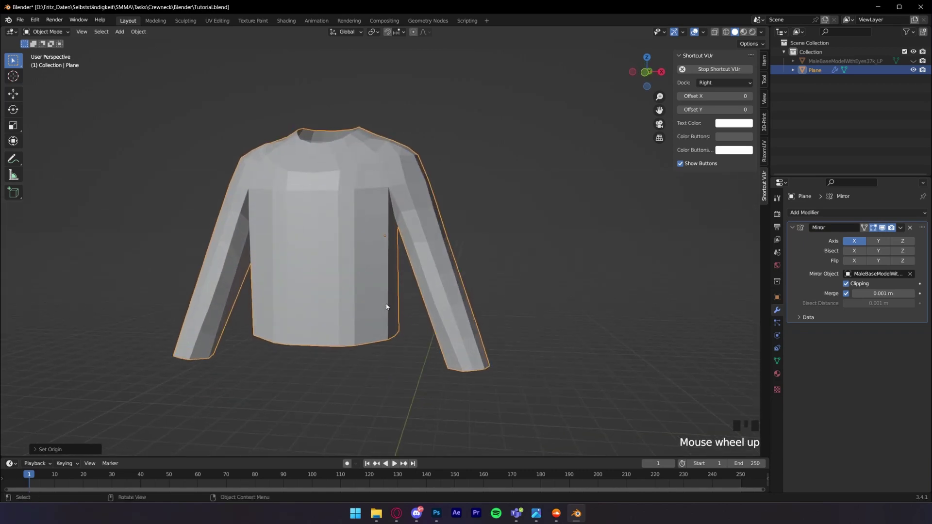
Switch the sweater mesh to Edit Mode in wireframe shading and select the sleeve's cuff vertices in front orthographic view
{"action": "mouse_move", "coordinate": [387, 308]}
{"action": "middle_mouse_down"}
{"action": "mouse_move", "coordinate": [392, 315]}
{"action": "mouse_move", "coordinate": [385, 291]}
{"action": "middle_mouse_up"}
{"action": "key", "text": "Tab"}
{"action": "middle_click_drag", "start_coordinate": [488, 374], "coordinate": [503, 383]}
{"action": "key", "text": "z"}
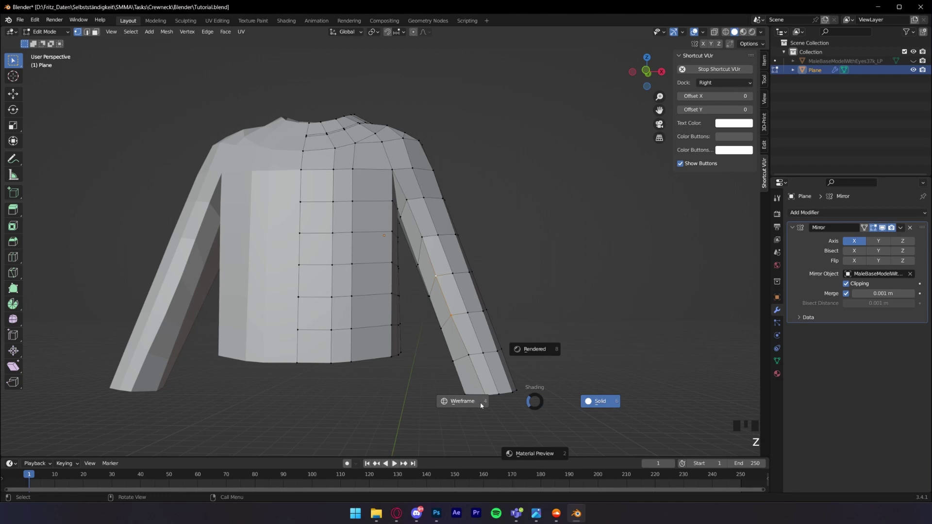
{"action": "left_click", "coordinate": [475, 405]}
{"action": "middle_click_drag", "start_coordinate": [478, 405], "coordinate": [520, 346]}
{"action": "left_click_drag", "start_coordinate": [519, 347], "coordinate": [419, 306]}
{"action": "key", "text": "KP_1"}
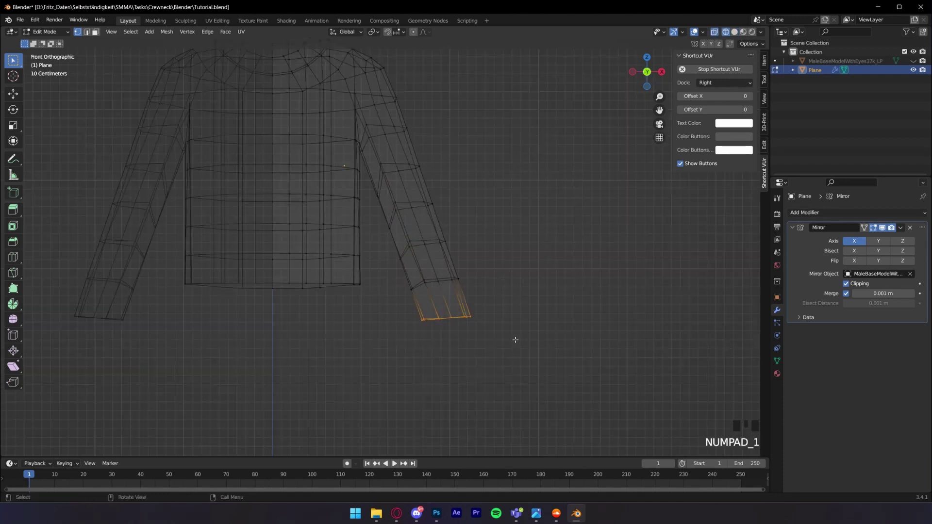
Reposition the inner corner vertices of the sleeve's cuff opening slightly in front view
{"action": "scroll", "coordinate": [452, 343], "scroll_direction": "up", "scroll_amount": 3}
{"action": "middle_click_drag", "start_coordinate": [427, 339], "coordinate": [437, 337], "text": "shift"}
{"action": "left_click", "coordinate": [456, 422]}
{"action": "key", "text": "g"}
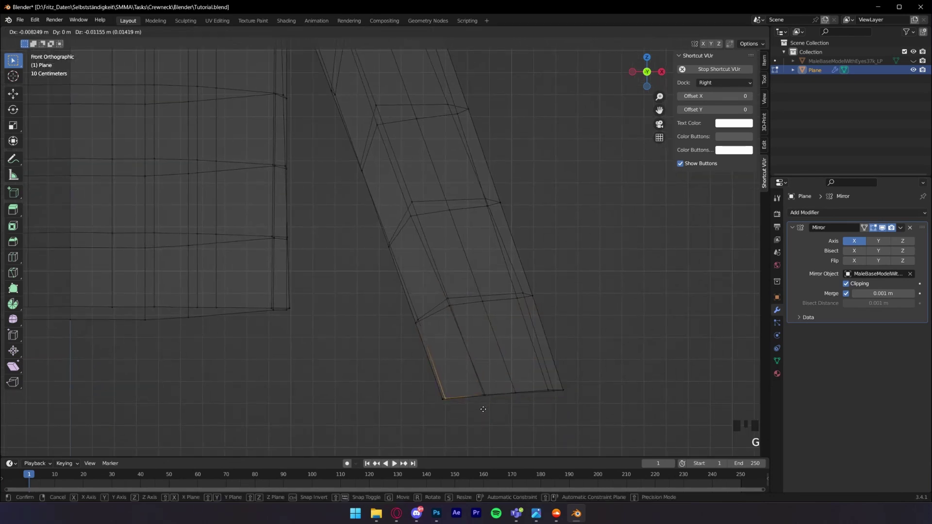
{"action": "left_click", "coordinate": [483, 410]}
{"action": "left_click", "coordinate": [443, 400]}
{"action": "key", "text": "g"}
{"action": "left_click", "coordinate": [388, 396]}
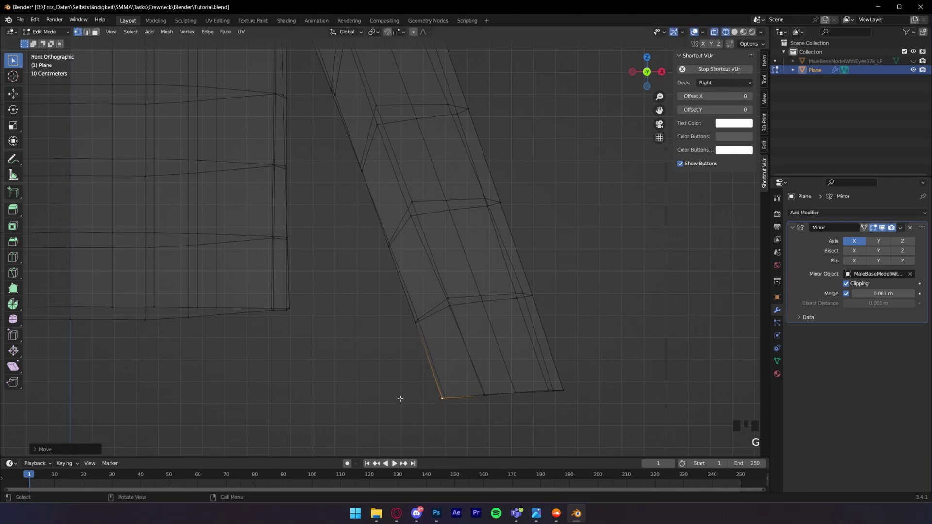
Select the cuff's end vertices, extrude them about 0.8 m down along the arm, and return to solid shading
{"action": "left_click_drag", "start_coordinate": [609, 407], "coordinate": [365, 380]}
{"action": "scroll", "coordinate": [563, 389], "scroll_direction": "down", "scroll_amount": 6}
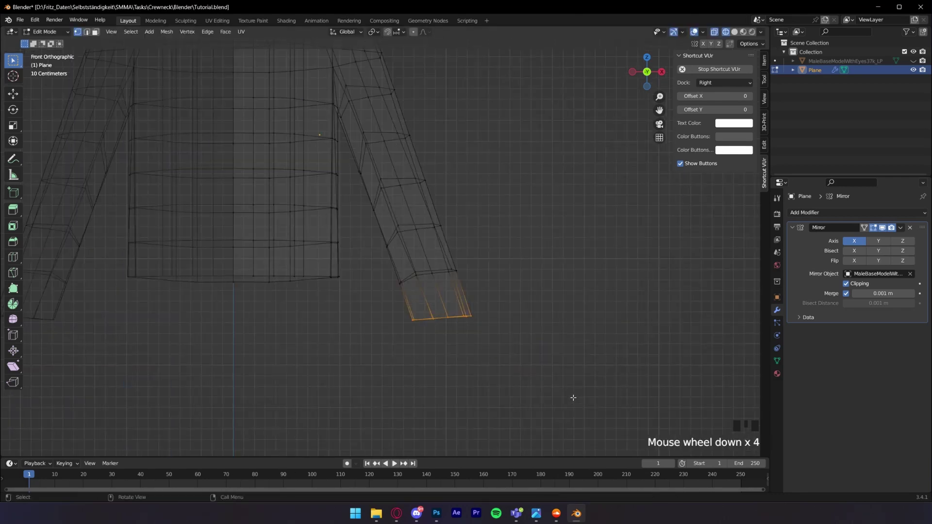
{"action": "key", "text": "e"}
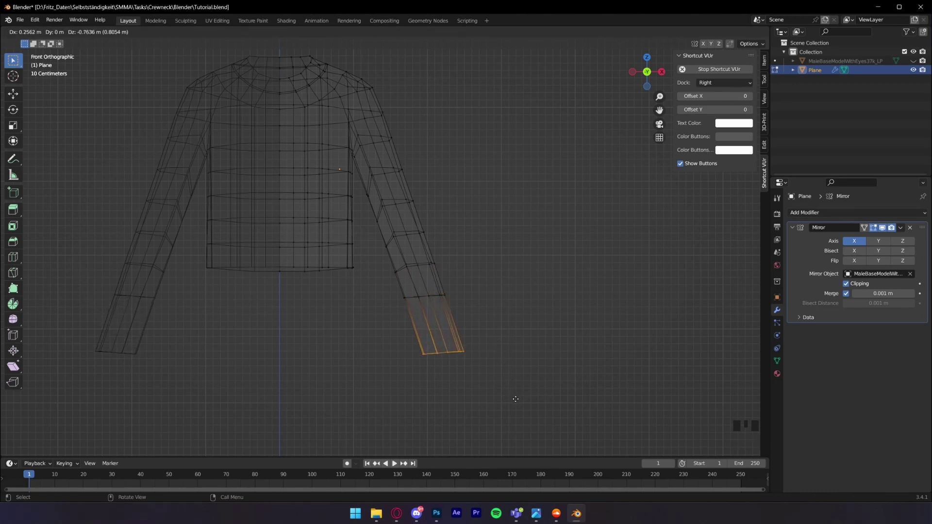
{"action": "left_click", "coordinate": [515, 399]}
{"action": "key", "text": "z"}
{"action": "left_click", "coordinate": [590, 331]}
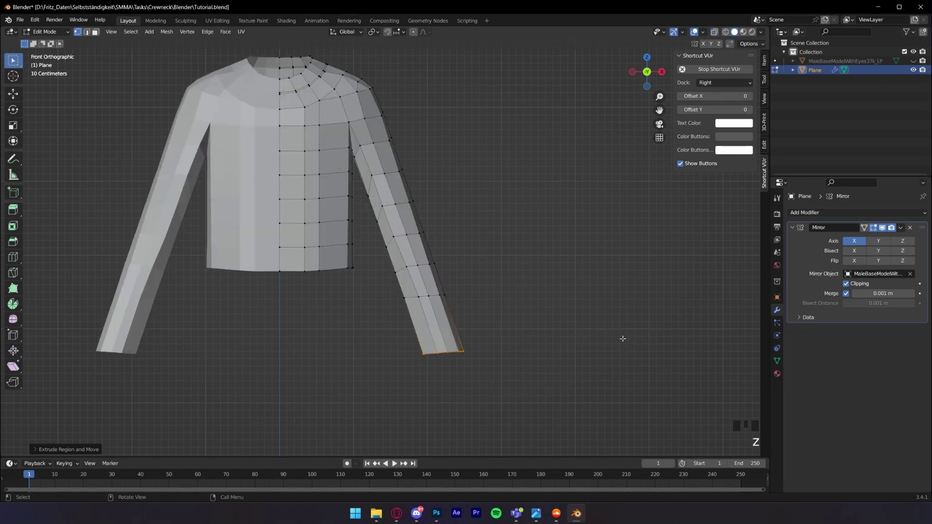
Shift the extruded cuff opening slightly towards the front of the sweater in right orthographic view
{"action": "mouse_move", "coordinate": [613, 335]}
{"action": "middle_mouse_down"}
{"action": "mouse_move", "coordinate": [507, 358]}
{"action": "mouse_move", "coordinate": [482, 352]}
{"action": "mouse_move", "coordinate": [447, 319]}
{"action": "mouse_move", "coordinate": [466, 298]}
{"action": "mouse_move", "coordinate": [454, 320]}
{"action": "mouse_move", "coordinate": [475, 370]}
{"action": "mouse_move", "coordinate": [460, 399]}
{"action": "mouse_move", "coordinate": [451, 332]}
{"action": "middle_mouse_up"}
{"action": "left_click", "coordinate": [382, 321]}
{"action": "left_click_drag", "start_coordinate": [347, 367], "coordinate": [504, 419]}
{"action": "middle_click_drag", "start_coordinate": [535, 391], "coordinate": [443, 418]}
{"action": "left_click_drag", "start_coordinate": [383, 389], "coordinate": [296, 322], "text": "shift"}
{"action": "middle_click_drag", "start_coordinate": [418, 389], "coordinate": [487, 409]}
{"action": "key", "text": "KP_3"}
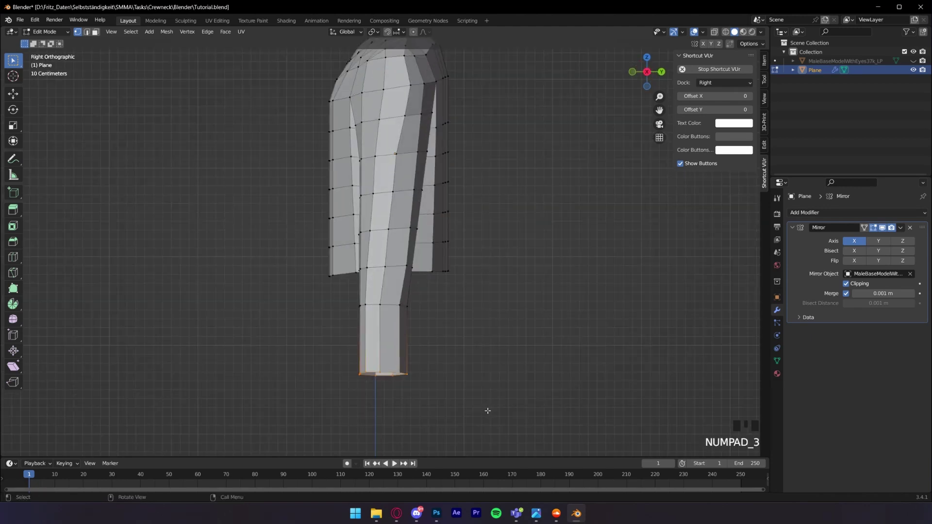
{"action": "left_click", "coordinate": [486, 410]}
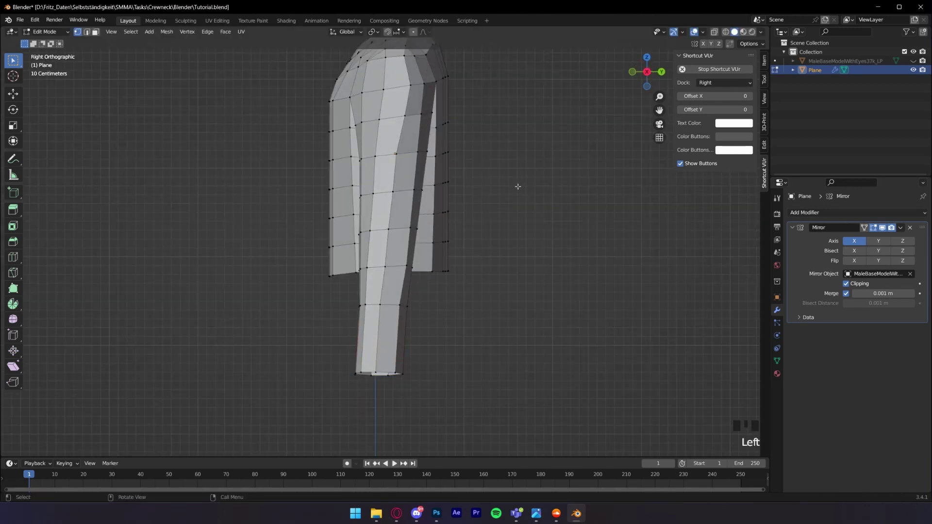
Try to move three vertices on the sleeve's inner front edge together down the arm
{"action": "middle_click_drag", "start_coordinate": [517, 189], "coordinate": [485, 260]}
{"action": "left_click", "coordinate": [384, 212]}
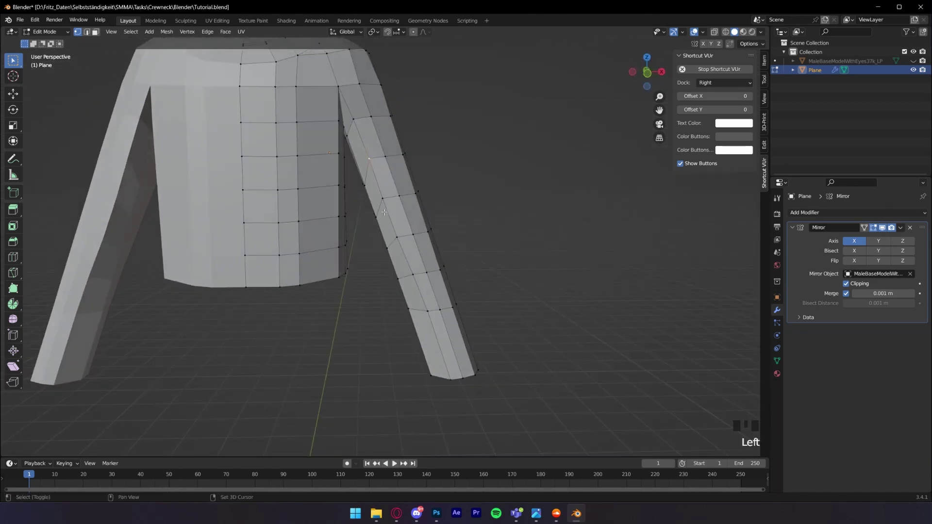
{"action": "left_click", "coordinate": [398, 236], "text": "shift"}
{"action": "key", "text": "g"}
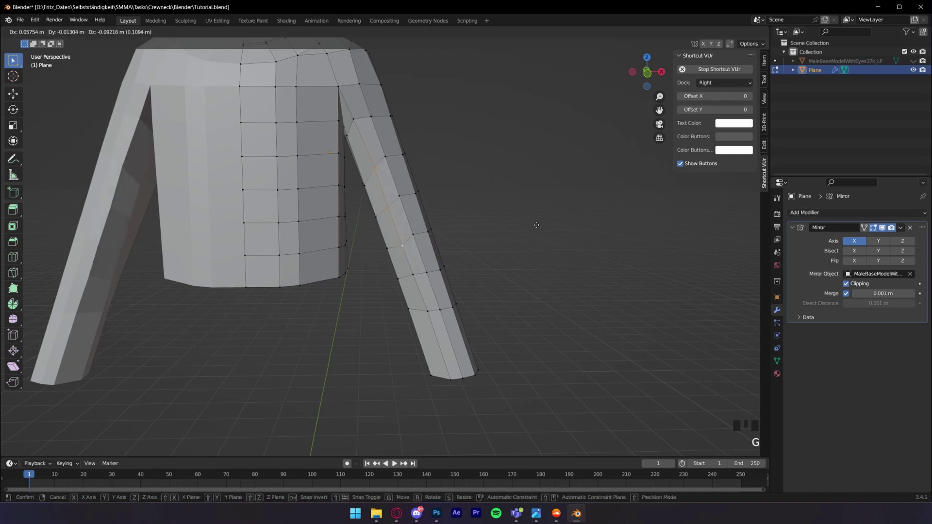
{"action": "left_click", "coordinate": [537, 223]}
Slide three successive vertices on the sleeve's inner front edge along their edges to even out the loop spacing
{"action": "middle_click_drag", "start_coordinate": [536, 224], "coordinate": [365, 174]}
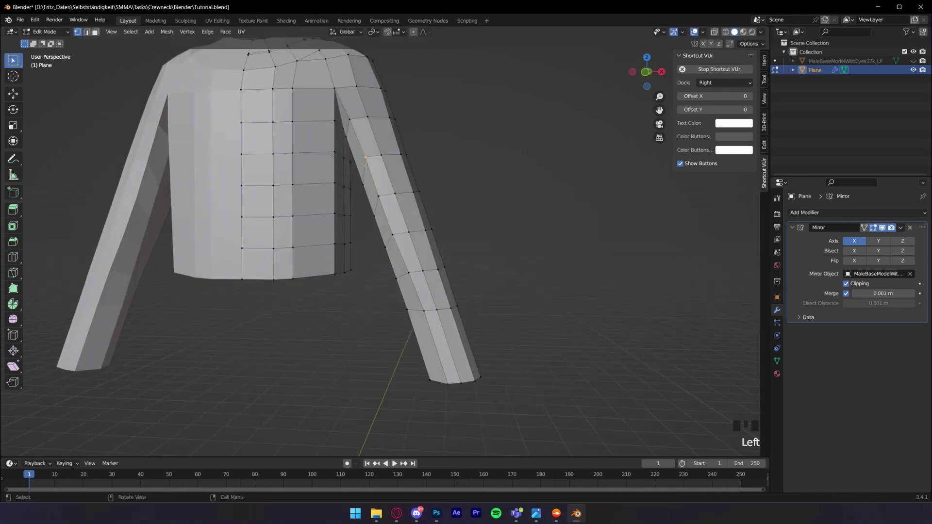
{"action": "key", "text": "g"}
{"action": "key", "text": "g"}
{"action": "left_click", "coordinate": [374, 169]}
{"action": "left_click", "coordinate": [380, 197]}
{"action": "key", "text": "g"}
{"action": "key", "text": "g"}
{"action": "left_click", "coordinate": [437, 228]}
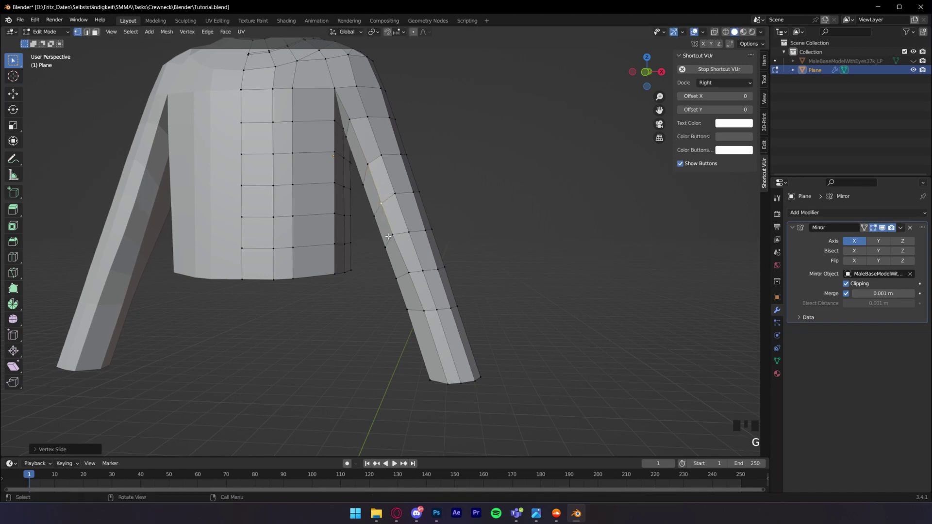
{"action": "left_click", "coordinate": [389, 236]}
{"action": "key", "text": "g"}
{"action": "key", "text": "g"}
{"action": "left_click", "coordinate": [442, 241]}
Check the sleeve in Object Mode, then slide the mid-sleeve front vertices along their edges to smooth the loops
{"action": "key", "text": "Tab"}
{"action": "middle_click_drag", "start_coordinate": [388, 207], "coordinate": [430, 246]}
{"action": "key", "text": "Tab"}
{"action": "left_click", "coordinate": [430, 246]}
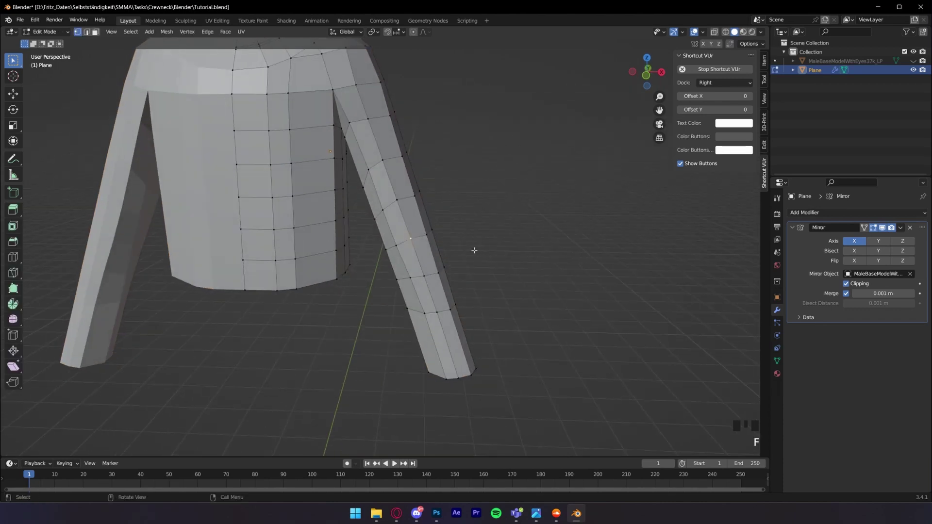
{"action": "key", "text": "g"}
{"action": "key", "text": "g"}
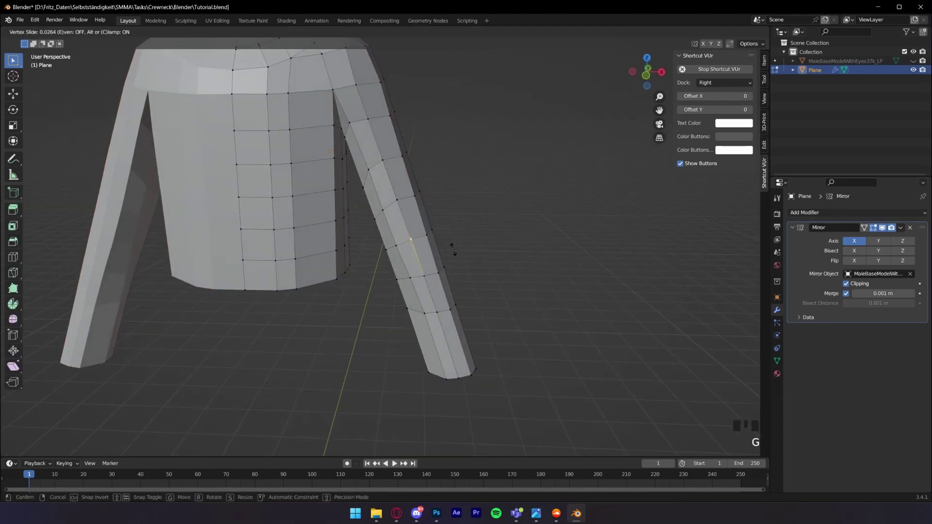
{"action": "left_click", "coordinate": [433, 208]}
{"action": "key", "text": "g"}
{"action": "key", "text": "g"}
{"action": "left_click", "coordinate": [435, 211]}
{"action": "left_click", "coordinate": [537, 207]}
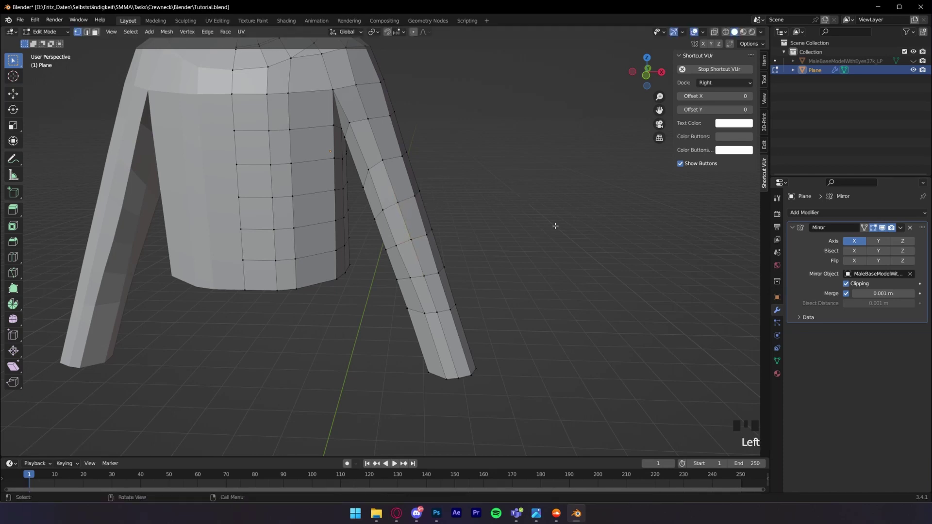
Slide the vertices along the sleeve's inner underside in Edit Mode to straighten the edge loops below the armpit
{"action": "key", "text": "Tab"}
{"action": "middle_click_drag", "start_coordinate": [554, 223], "coordinate": [578, 205]}
{"action": "key", "text": "Tab"}
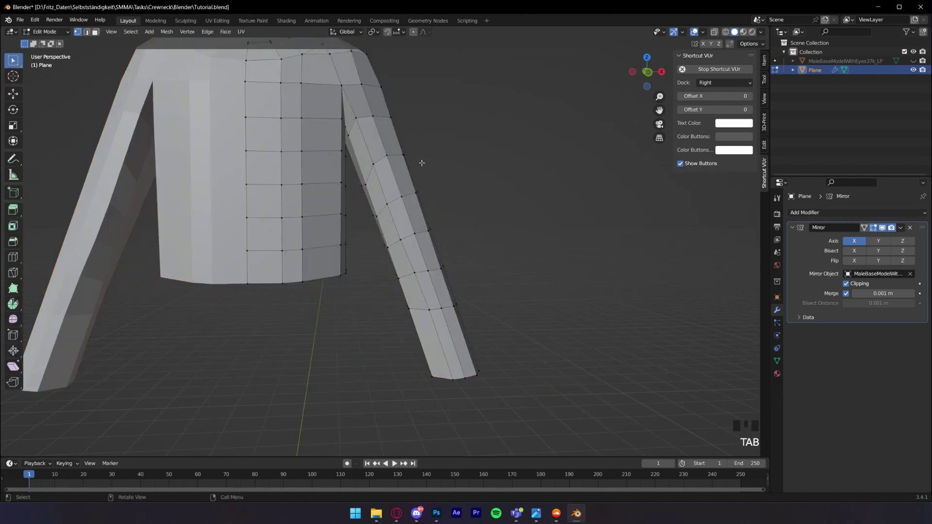
{"action": "middle_click_drag", "start_coordinate": [417, 164], "coordinate": [414, 172]}
{"action": "mouse_move", "coordinate": [473, 186]}
{"action": "middle_mouse_down"}
{"action": "mouse_move", "coordinate": [499, 179]}
{"action": "mouse_move", "coordinate": [484, 183]}
{"action": "middle_mouse_up"}
{"action": "left_click", "coordinate": [370, 184]}
{"action": "key", "text": "g"}
{"action": "key", "text": "g"}
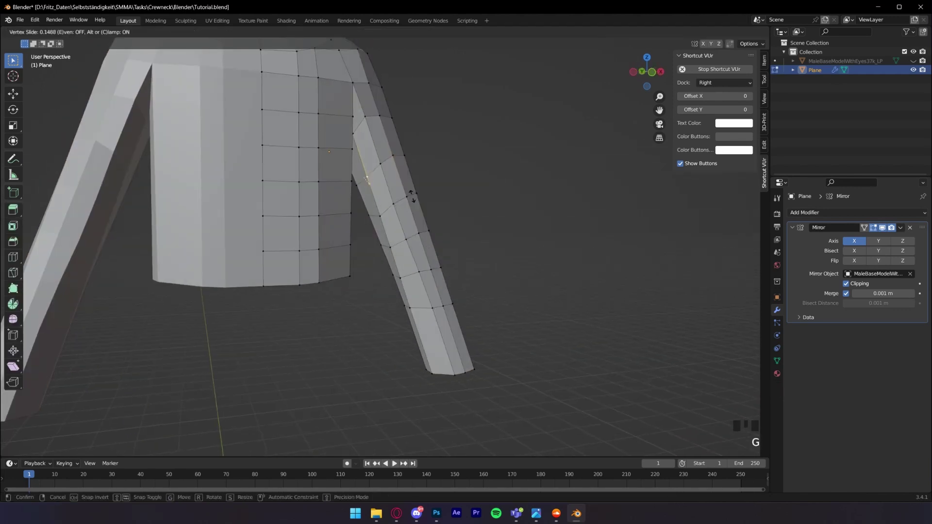
{"action": "left_click", "coordinate": [469, 207]}
{"action": "key", "text": "g"}
{"action": "key", "text": "g"}
{"action": "left_click", "coordinate": [389, 218]}
{"action": "key", "text": "g"}
{"action": "key", "text": "g"}
{"action": "left_click", "coordinate": [422, 251]}
{"action": "left_click", "coordinate": [560, 292]}
Select the sweater's bottom hem vertices in wireframe shading from front orthographic view
{"action": "middle_click_drag", "start_coordinate": [561, 289], "coordinate": [459, 294]}
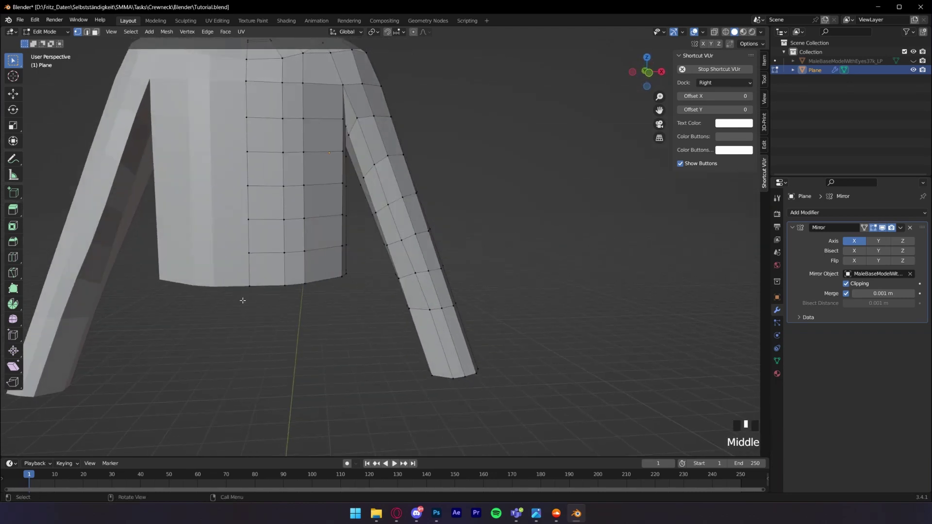
{"action": "middle_click_drag", "start_coordinate": [242, 300], "coordinate": [243, 300]}
{"action": "key", "text": "z"}
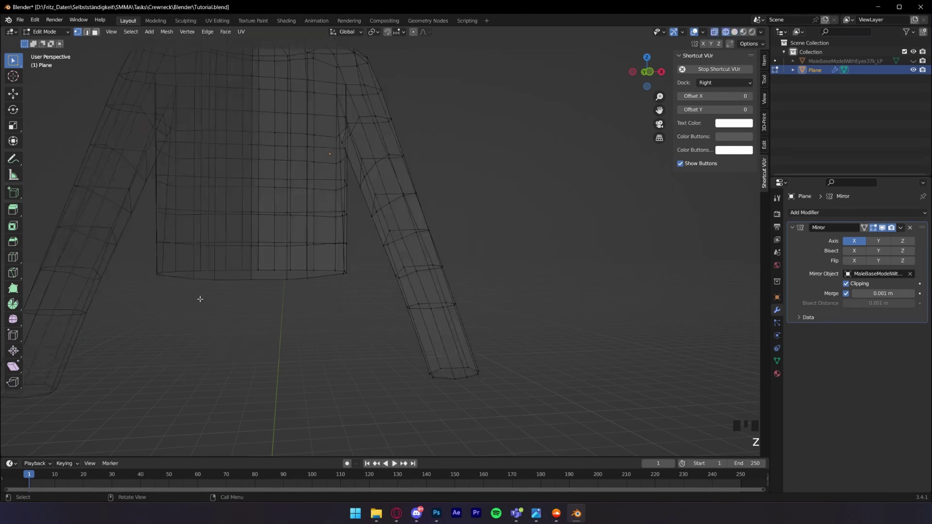
{"action": "key", "text": "KP_1"}
{"action": "left_click_drag", "start_coordinate": [352, 292], "coordinate": [235, 267]}
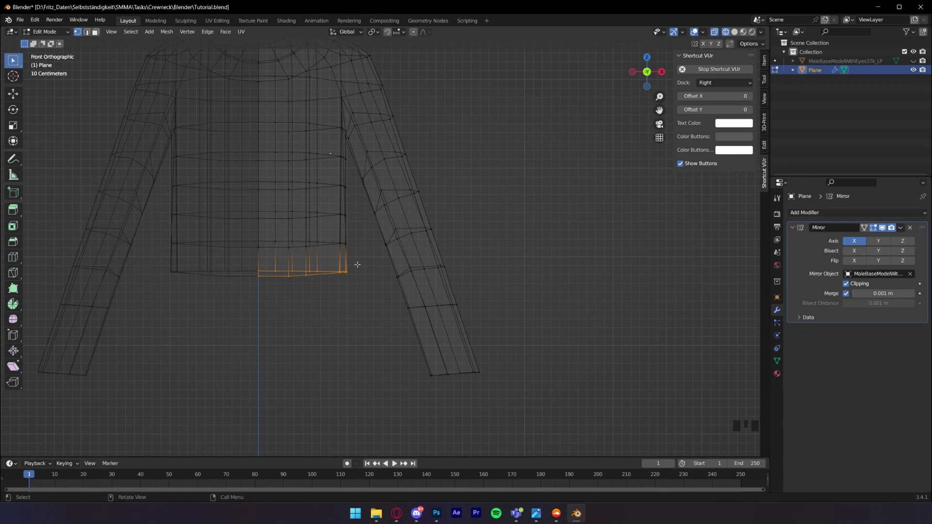
{"action": "middle_click_drag", "start_coordinate": [377, 270], "coordinate": [371, 328]}
Return the sweater to Object Mode with solid shading and save the file
{"action": "key", "text": "Tab"}
{"action": "middle_click_drag", "start_coordinate": [351, 283], "coordinate": [357, 274]}
{"action": "key", "text": "z"}
{"action": "left_click", "coordinate": [440, 287]}
{"action": "key", "text": "Tab"}
{"action": "key", "text": "Tab"}
{"action": "middle_click_drag", "start_coordinate": [639, 289], "coordinate": [654, 306]}
{"action": "key", "text": "ctrl+s"}
Switch the sweater to Sculpt Mode
{"action": "left_click", "coordinate": [840, 215]}
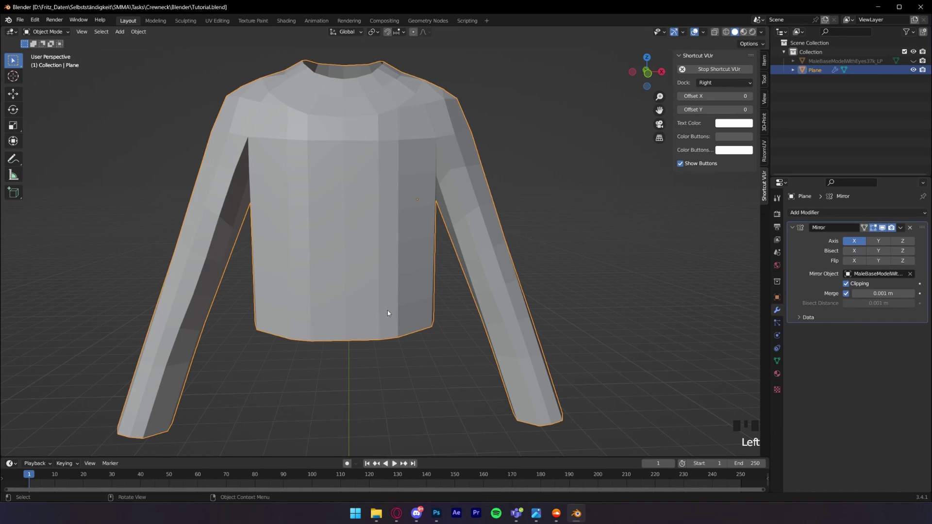
{"action": "key", "text": "ctrl+Tab"}
{"action": "key", "text": "ctrl+Tab"}
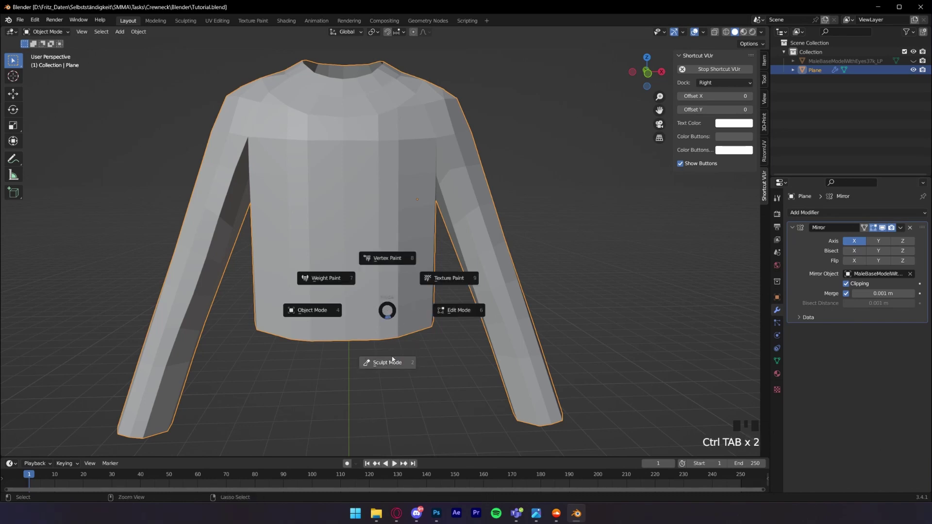
{"action": "left_click", "coordinate": [397, 365]}
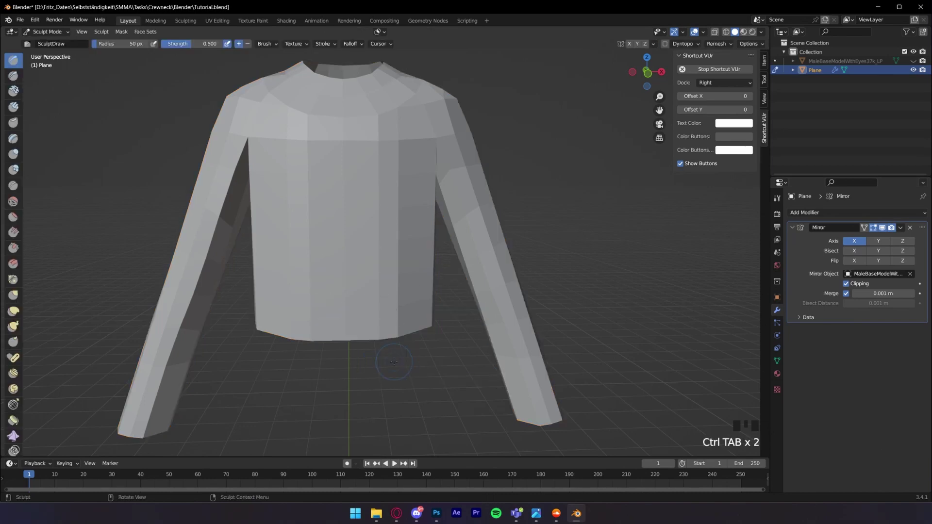
Try out Draw brush strokes on the sweater's chest, torso and sleeve, undoing them
{"action": "middle_click_drag", "start_coordinate": [437, 320], "coordinate": [545, 273]}
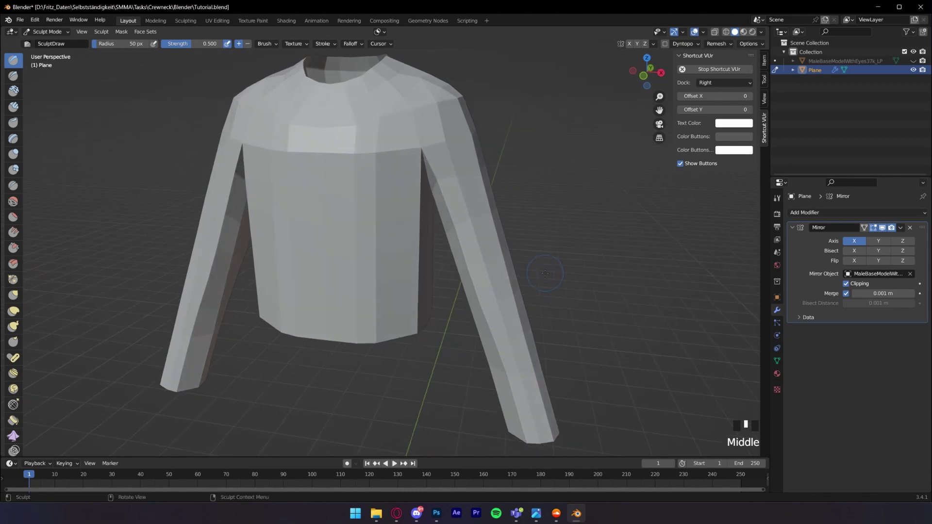
{"action": "mouse_move", "coordinate": [360, 99]}
{"action": "left_mouse_down"}
{"action": "mouse_move", "coordinate": [339, 152]}
{"action": "mouse_move", "coordinate": [424, 147]}
{"action": "left_mouse_up"}
{"action": "key", "text": "ctrl+z"}
{"action": "mouse_move", "coordinate": [390, 83]}
{"action": "middle_mouse_down"}
{"action": "mouse_move", "coordinate": [416, 88]}
{"action": "mouse_move", "coordinate": [409, 87]}
{"action": "middle_mouse_up"}
{"action": "left_click_drag", "start_coordinate": [283, 144], "coordinate": [359, 161]}
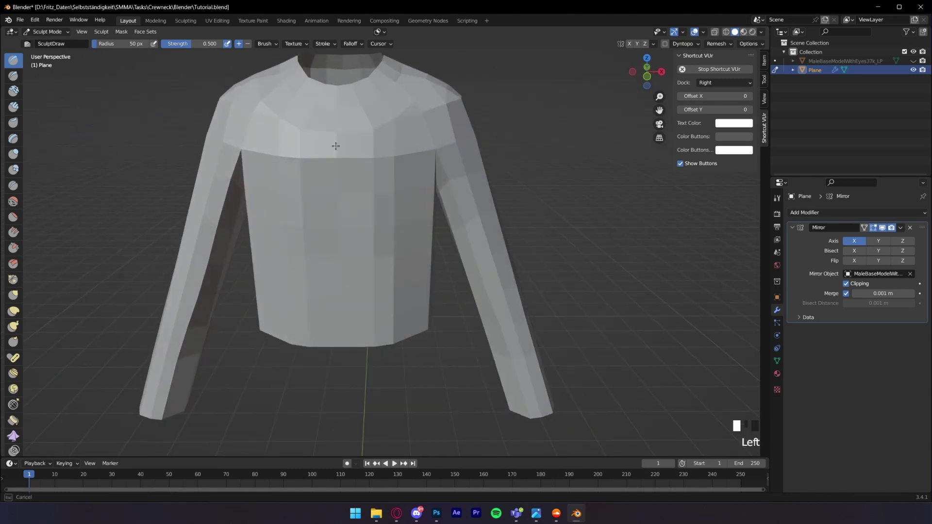
{"action": "left_click_drag", "start_coordinate": [378, 219], "coordinate": [377, 218]}
{"action": "key", "text": "ctrl+z"}
{"action": "left_click_drag", "start_coordinate": [294, 186], "coordinate": [334, 266]}
{"action": "left_click_drag", "start_coordinate": [290, 167], "coordinate": [296, 171]}
{"action": "key", "text": "ctrl+z"}
{"action": "left_click_drag", "start_coordinate": [467, 194], "coordinate": [461, 200]}
{"action": "key", "text": "ctrl+z"}
{"action": "middle_click_drag", "start_coordinate": [399, 119], "coordinate": [446, 184]}
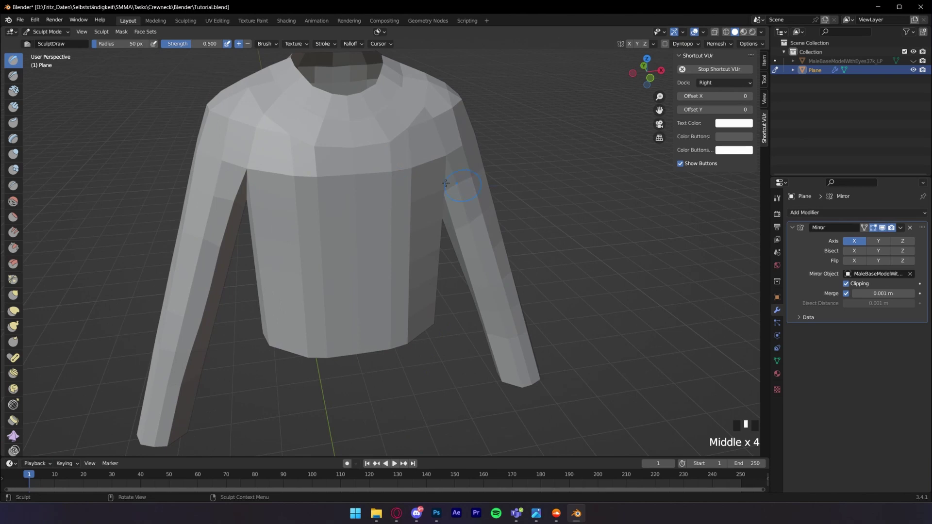
Add a Multiresolution modifier to the sweater and save the file
{"action": "left_click", "coordinate": [837, 212]}
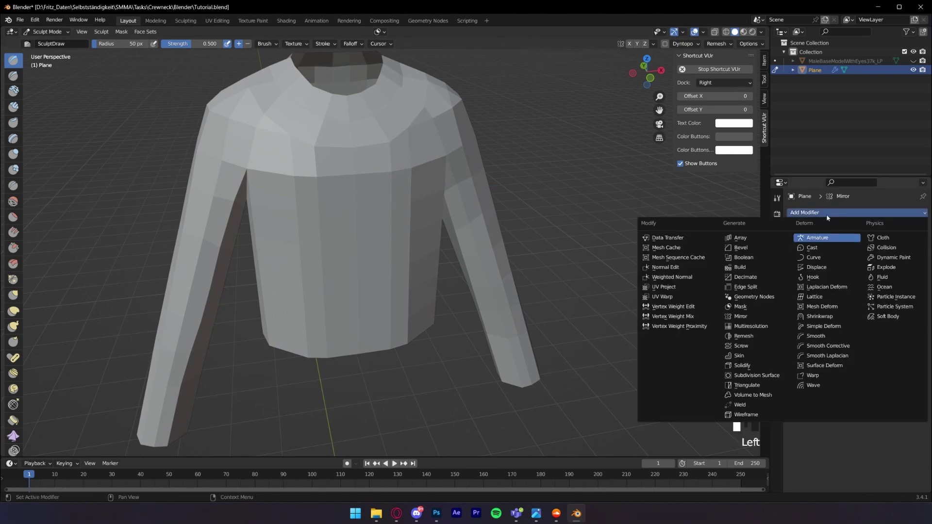
{"action": "left_click", "coordinate": [751, 327]}
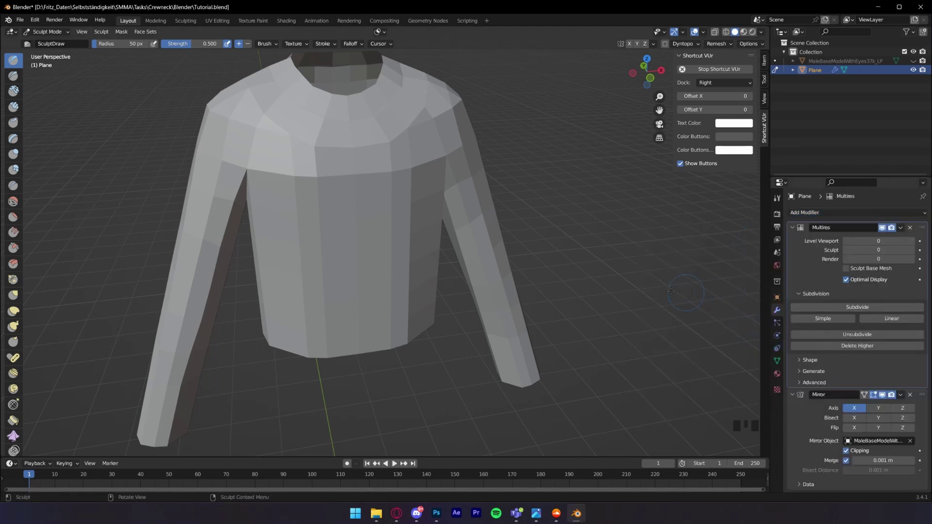
{"action": "middle_click_drag", "start_coordinate": [423, 253], "coordinate": [427, 290]}
{"action": "key", "text": "ctrl+s"}
Subdivide the Multiresolution modifier twice to reach sculpt level 2
{"action": "left_click", "coordinate": [861, 309]}
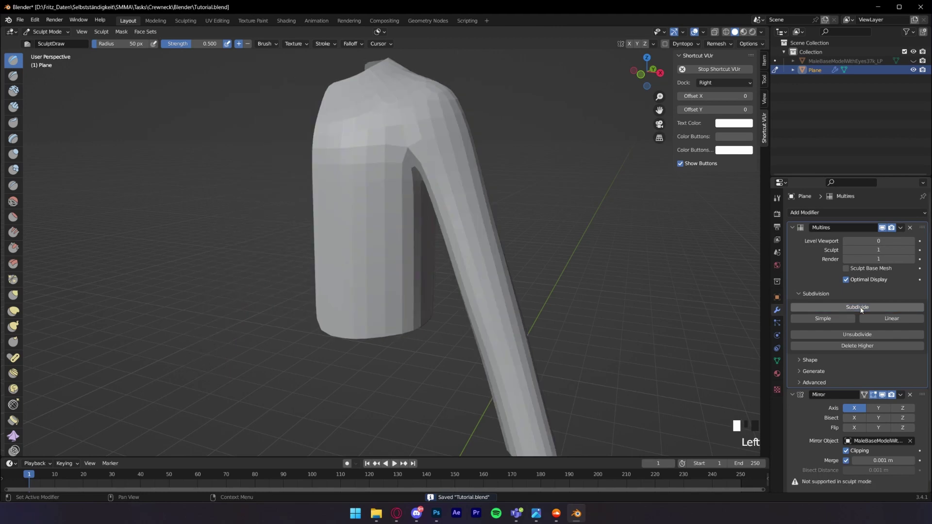
{"action": "left_click", "coordinate": [861, 309]}
{"action": "middle_click_drag", "start_coordinate": [534, 291], "coordinate": [547, 308]}
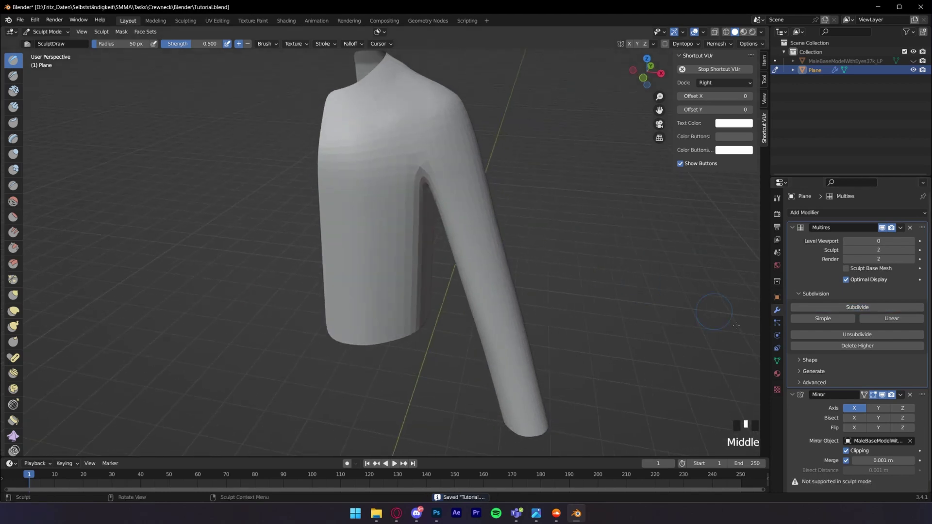
Switch the sweater to Object Mode and apply its Mirror modifier
{"action": "left_click", "coordinate": [901, 395]}
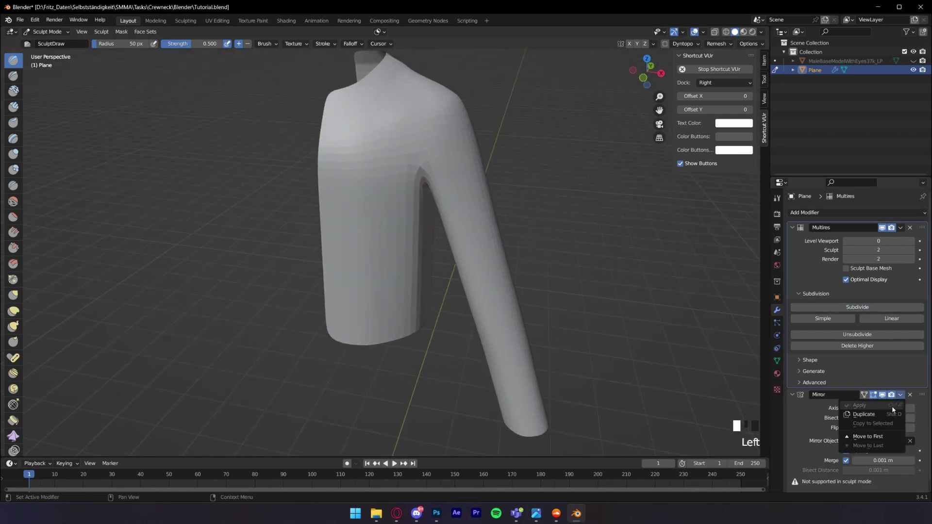
{"action": "key", "text": "Tab"}
{"action": "middle_click_drag", "start_coordinate": [564, 327], "coordinate": [611, 295]}
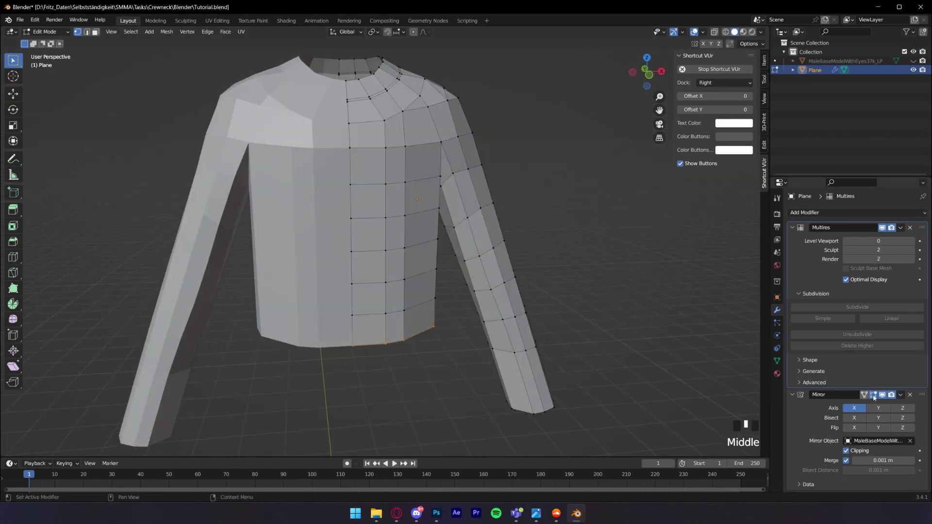
{"action": "key", "text": "ctrl+Tab"}
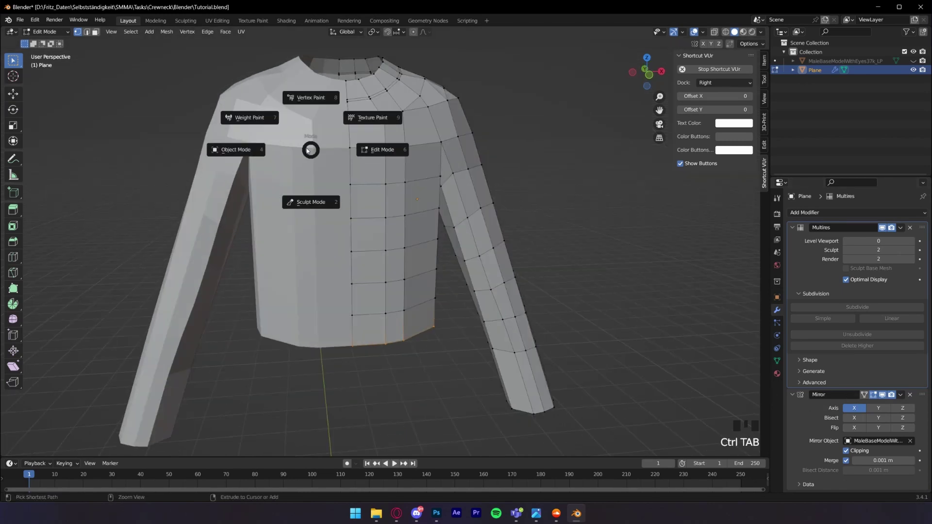
{"action": "middle_click_drag", "start_coordinate": [548, 245], "coordinate": [745, 305]}
{"action": "left_click", "coordinate": [901, 395]}
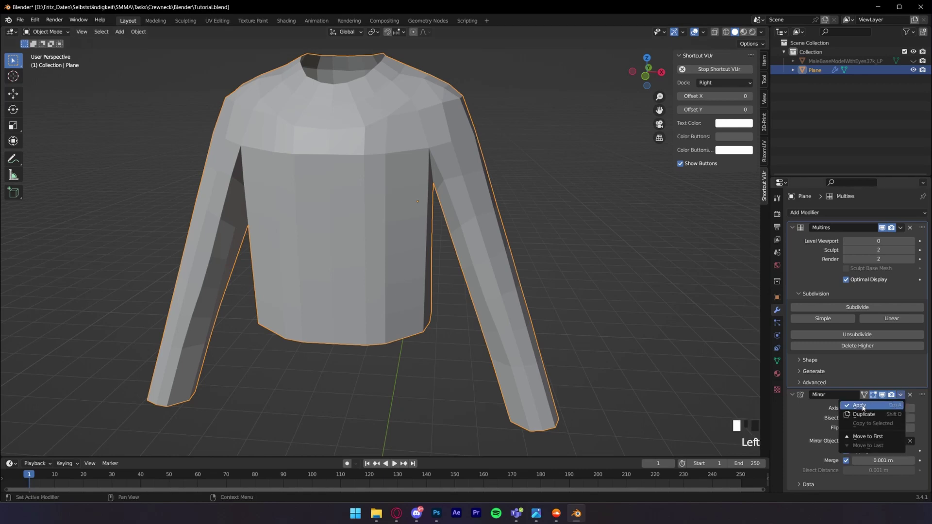
{"action": "left_click", "coordinate": [901, 394]}
{"action": "left_click", "coordinate": [859, 405]}
Try moving a vertex on the formerly mirrored sleeve in Edit Mode, then return to Object Mode
{"action": "key", "text": "Tab"}
{"action": "left_click", "coordinate": [280, 248]}
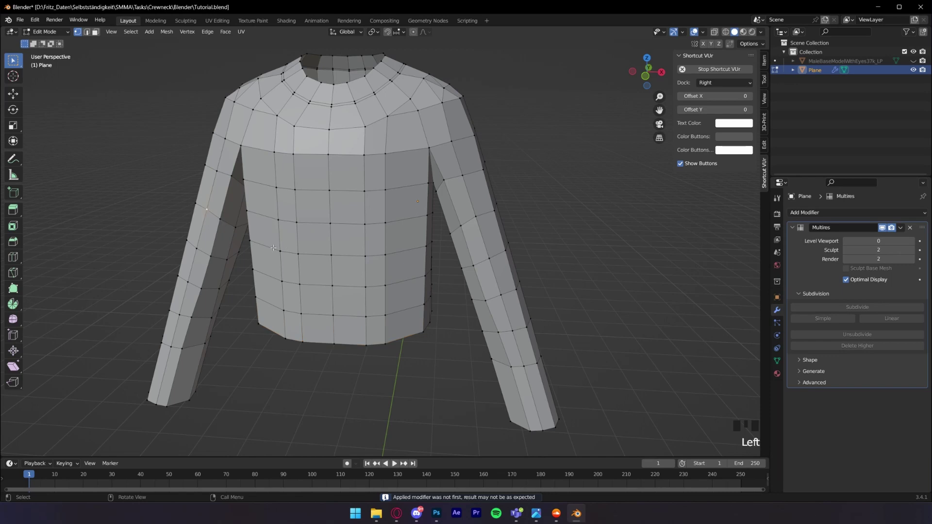
{"action": "key", "text": "g"}
{"action": "key", "text": "Tab"}
{"action": "key", "text": "z"}
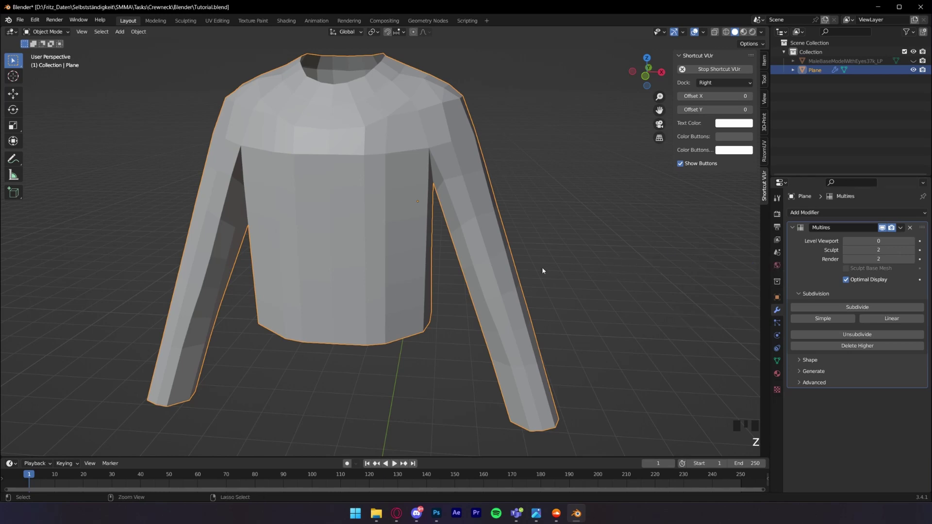
Switch the sweater from Object Mode to Sculpt Mode
{"action": "key", "text": "ctrl+Tab"}
{"action": "left_click", "coordinate": [546, 316]}
{"action": "middle_click_drag", "start_coordinate": [546, 316], "coordinate": [770, 331]}
{"action": "mouse_move", "coordinate": [480, 222]}
{"action": "middle_mouse_down"}
{"action": "mouse_move", "coordinate": [475, 233]}
{"action": "mouse_move", "coordinate": [488, 202]}
{"action": "middle_mouse_up"}
{"action": "scroll", "coordinate": [505, 209], "scroll_direction": "down", "scroll_amount": 1}
Compare the sweater's shape at Multiresolution sculpt levels 0 and 2, ending on level 2
{"action": "left_click", "coordinate": [847, 250]}
{"action": "left_click", "coordinate": [846, 250]}
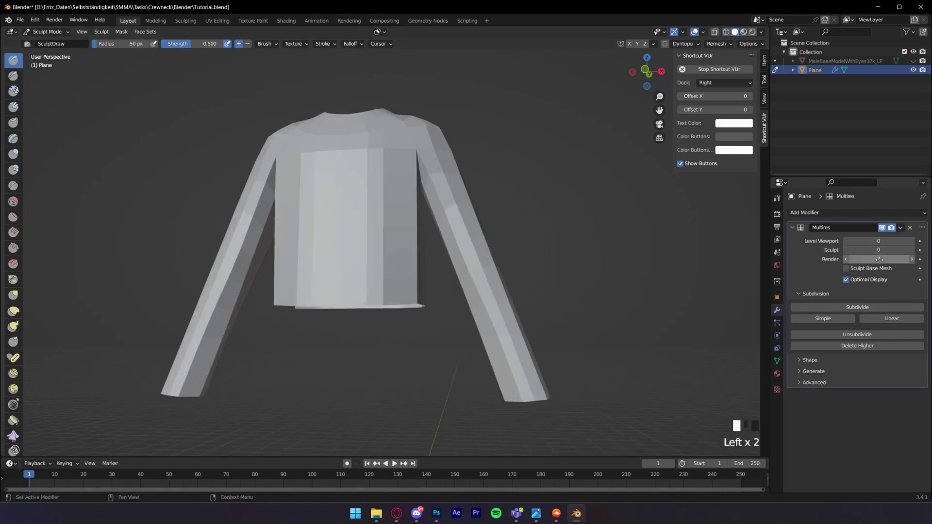
{"action": "left_click", "coordinate": [913, 250]}
{"action": "left_click", "coordinate": [913, 250]}
{"action": "left_click", "coordinate": [913, 250]}
{"action": "middle_click_drag", "start_coordinate": [422, 253], "coordinate": [409, 293]}
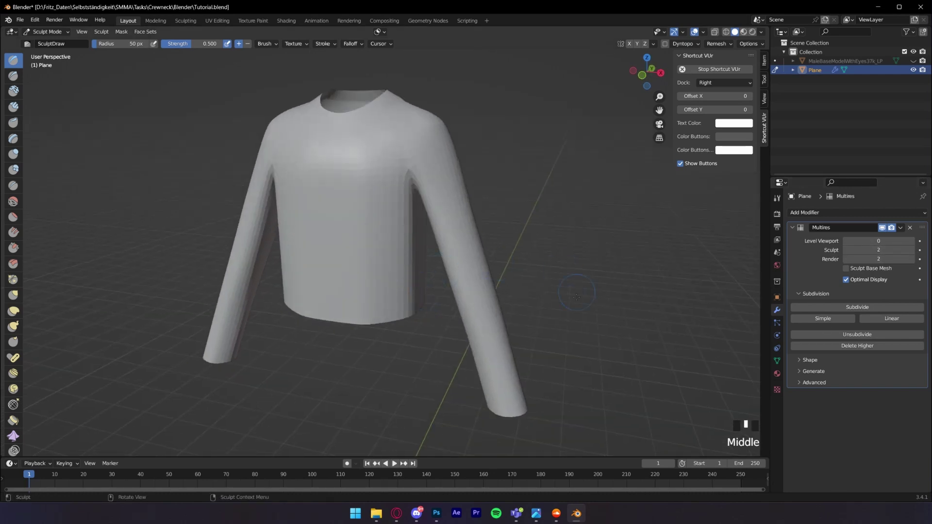
{"action": "left_click", "coordinate": [846, 250]}
{"action": "left_click", "coordinate": [846, 250]}
{"action": "left_click", "coordinate": [846, 250]}
{"action": "left_click", "coordinate": [912, 250]}
{"action": "left_click", "coordinate": [912, 250]}
{"action": "mouse_move", "coordinate": [709, 255]}
{"action": "middle_mouse_down"}
{"action": "mouse_move", "coordinate": [518, 214]}
{"action": "mouse_move", "coordinate": [544, 232]}
{"action": "middle_mouse_up"}
{"action": "key", "text": "alt+Tab"}
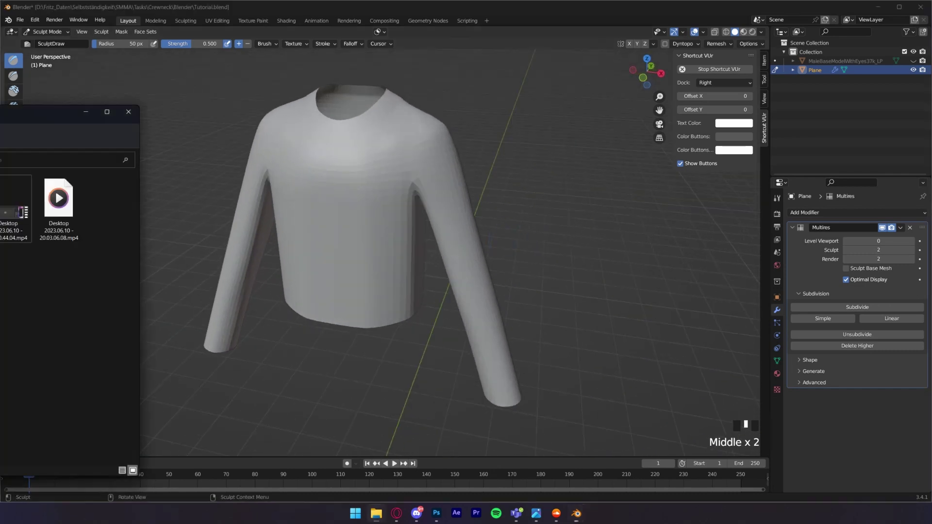
{"action": "left_click", "coordinate": [468, 8]}
{"action": "middle_click_drag", "start_coordinate": [479, 210], "coordinate": [446, 187]}
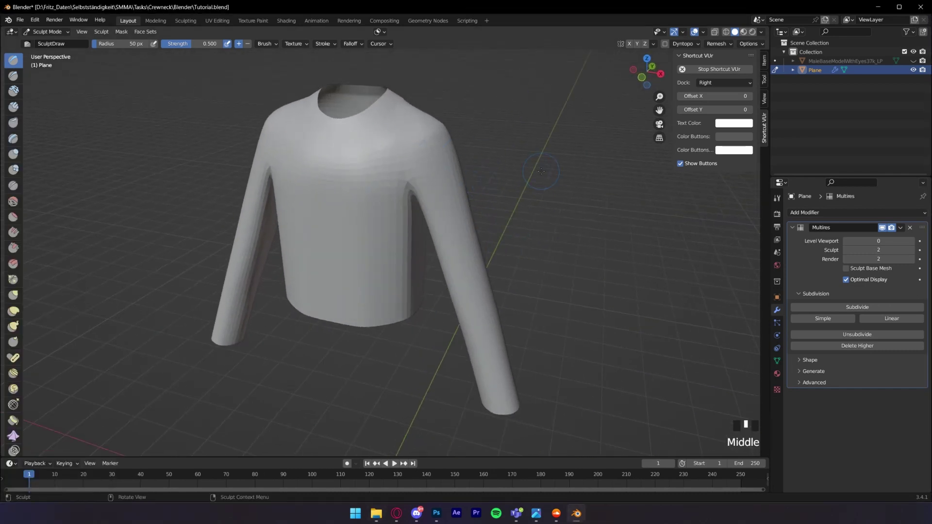
{"action": "middle_click_drag", "start_coordinate": [541, 171], "coordinate": [176, 257]}
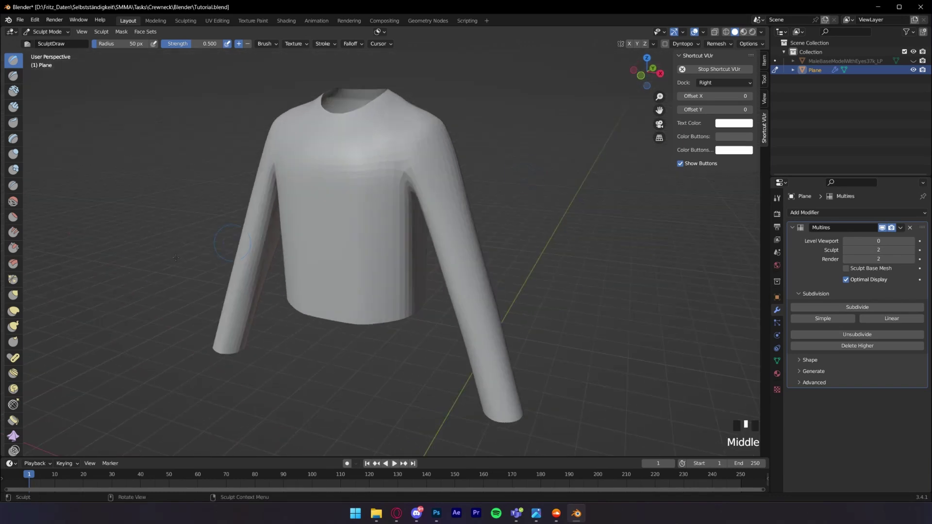
Choose the Pose brush and try a few short strokes on the sweater's torso, undoing them
{"action": "left_click", "coordinate": [13, 359]}
{"action": "mouse_move", "coordinate": [358, 235]}
{"action": "left_mouse_down"}
{"action": "mouse_move", "coordinate": [346, 210]}
{"action": "mouse_move", "coordinate": [362, 221]}
{"action": "mouse_move", "coordinate": [377, 214]}
{"action": "mouse_move", "coordinate": [350, 237]}
{"action": "mouse_move", "coordinate": [354, 249]}
{"action": "mouse_move", "coordinate": [365, 240]}
{"action": "left_mouse_up"}
{"action": "key", "text": "ctrl+z"}
{"action": "key", "text": "ctrl+z"}
{"action": "middle_click_drag", "start_coordinate": [365, 241], "coordinate": [381, 243]}
{"action": "mouse_move", "coordinate": [385, 250]}
{"action": "left_mouse_down"}
{"action": "mouse_move", "coordinate": [389, 262]}
{"action": "mouse_move", "coordinate": [393, 252]}
{"action": "left_mouse_up"}
{"action": "key", "text": "ctrl+z"}
{"action": "middle_click_drag", "start_coordinate": [471, 272], "coordinate": [501, 275]}
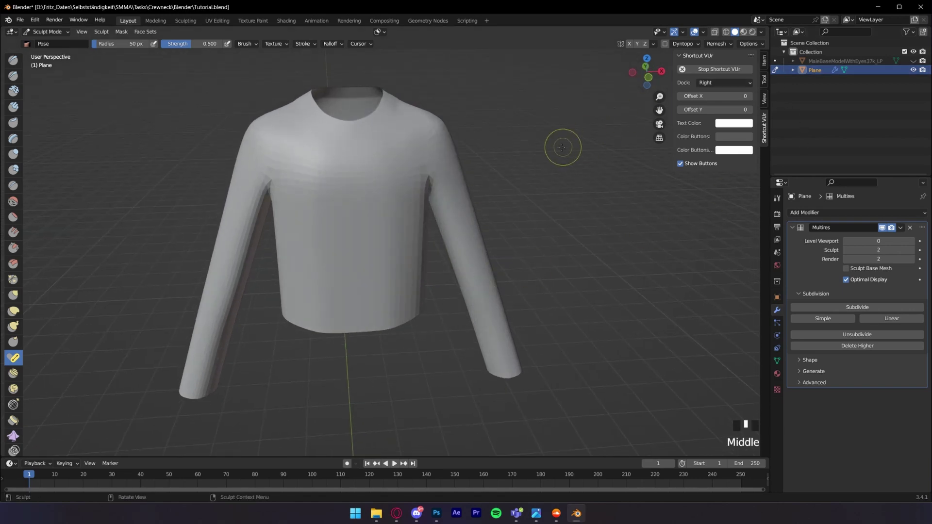
Set the Pose brush's deformation target to Cloth Simulation and its deformation to Squash & Stretch
{"action": "key", "text": "n"}
{"action": "key", "text": "n"}
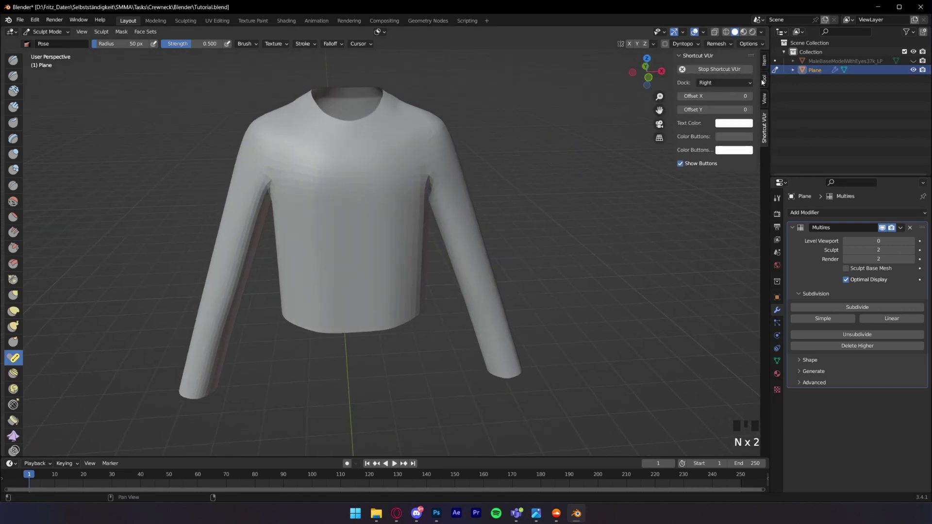
{"action": "left_click", "coordinate": [764, 80]}
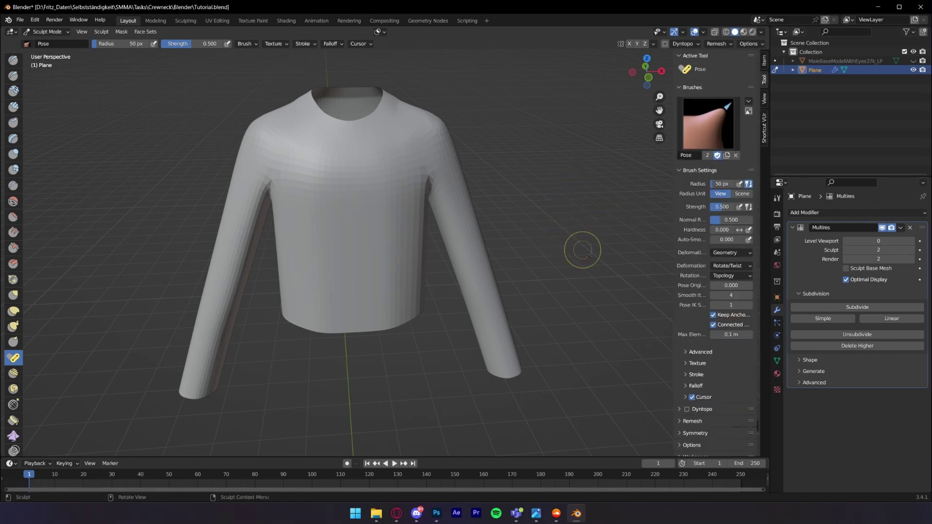
{"action": "left_click", "coordinate": [726, 253]}
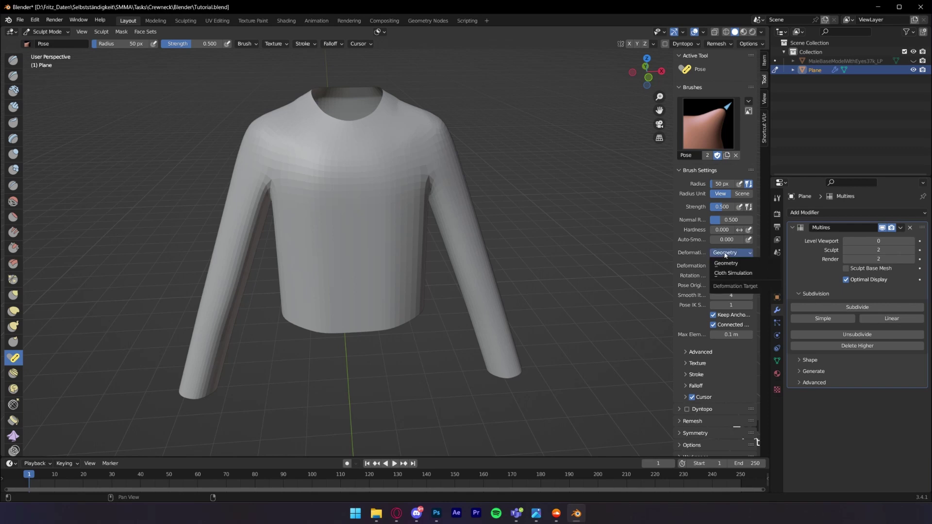
{"action": "left_click", "coordinate": [721, 273]}
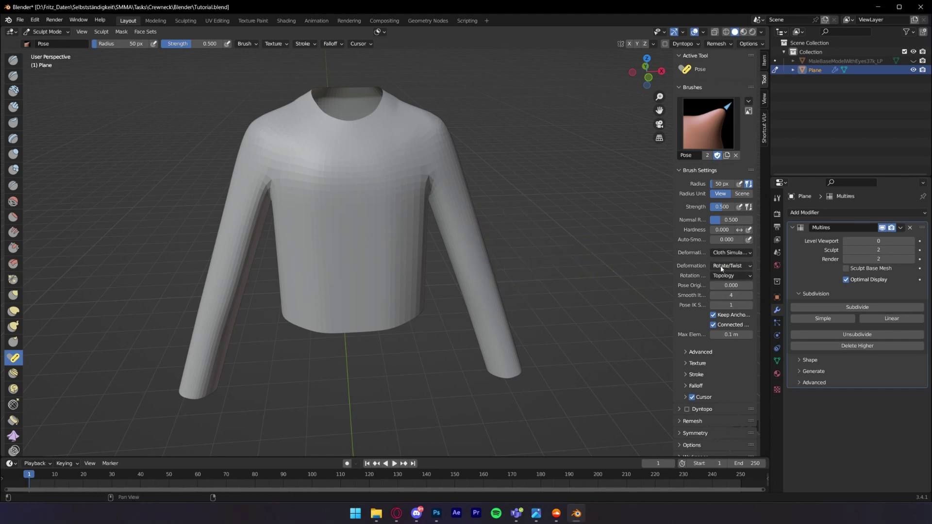
{"action": "left_click", "coordinate": [722, 266]}
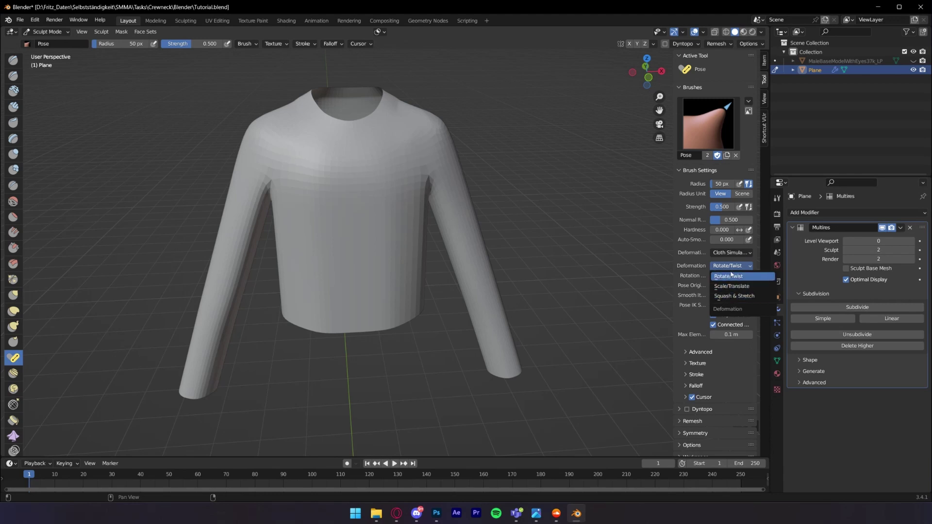
{"action": "left_click", "coordinate": [733, 296]}
{"action": "middle_click_drag", "start_coordinate": [493, 270], "coordinate": [339, 254]}
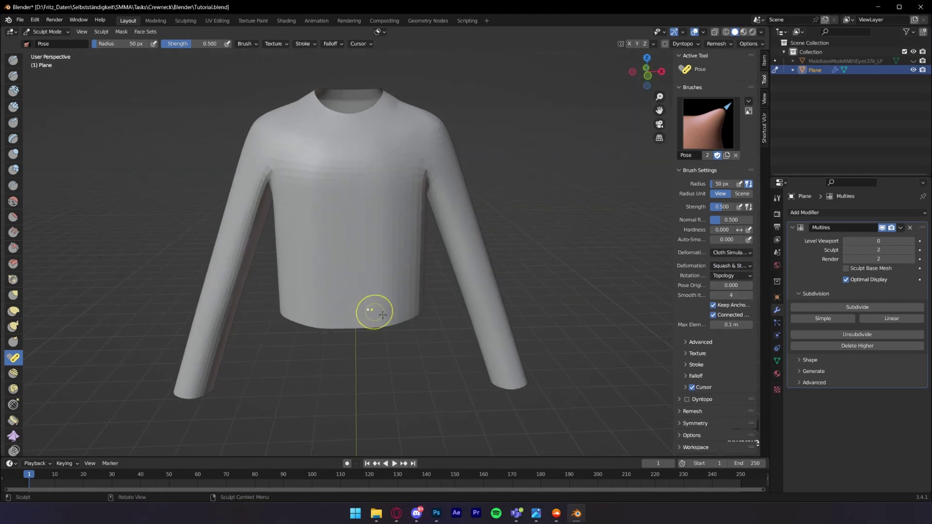
Set the Pose brush radius to 232 px and enable sculpting symmetry on the X axis
{"action": "middle_click_drag", "start_coordinate": [392, 337], "coordinate": [372, 266]}
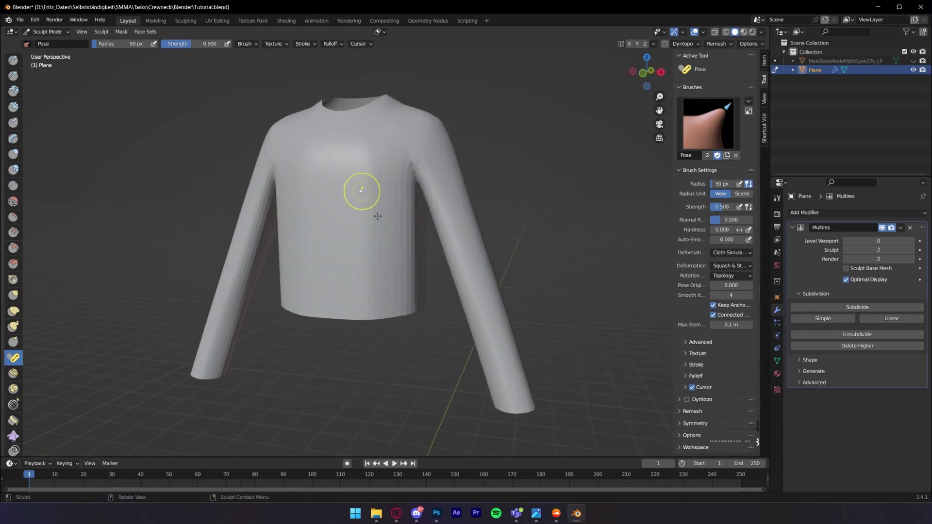
{"action": "key", "text": "f"}
{"action": "left_click", "coordinate": [423, 281]}
{"action": "mouse_move", "coordinate": [392, 291]}
{"action": "middle_mouse_down"}
{"action": "mouse_move", "coordinate": [430, 300]}
{"action": "mouse_move", "coordinate": [316, 311]}
{"action": "middle_mouse_up"}
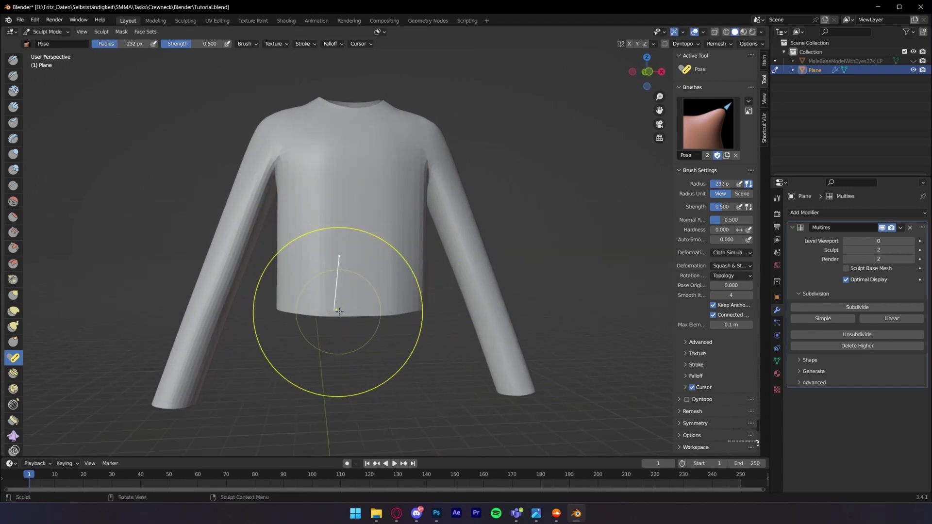
{"action": "left_click", "coordinate": [630, 44]}
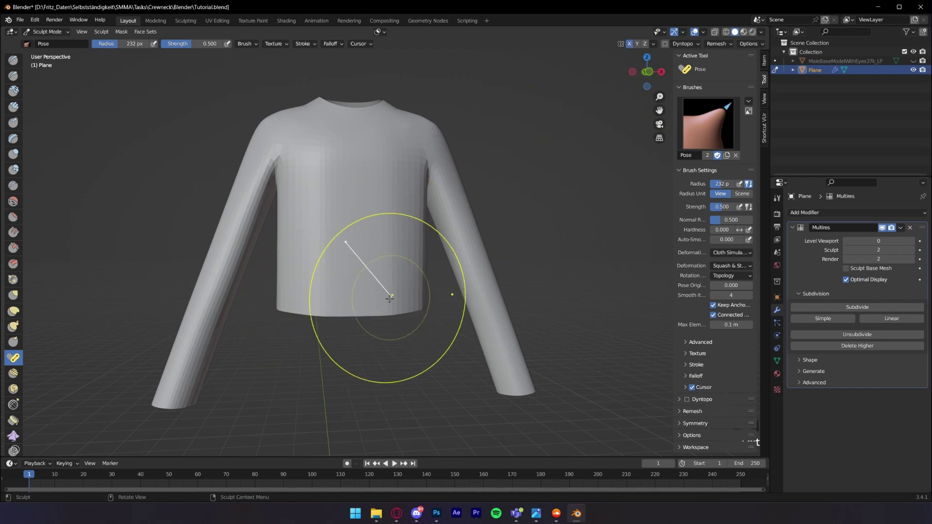
{"action": "middle_click_drag", "start_coordinate": [374, 291], "coordinate": [416, 210]}
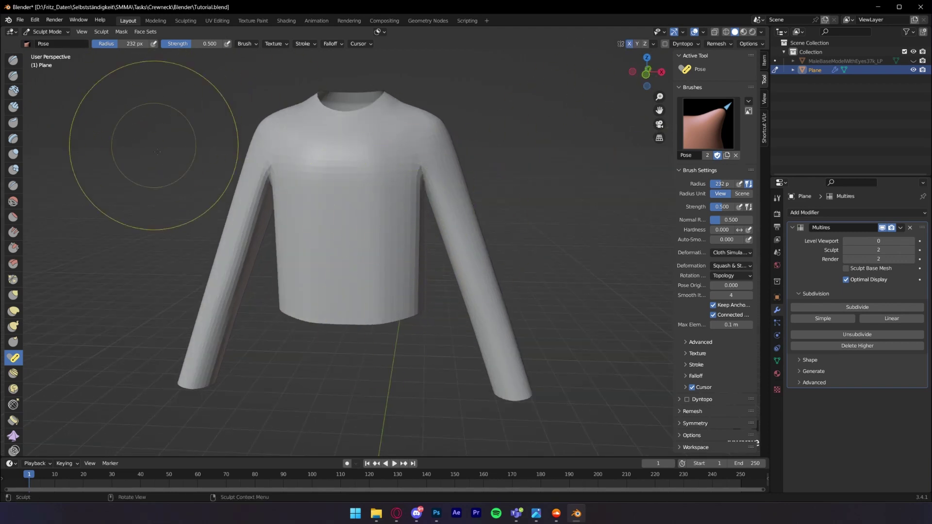
Return the sweater to Object Mode and set its origin to its geometry
{"action": "key", "text": "ctrl+Tab"}
{"action": "key", "text": "ctrl+Tab"}
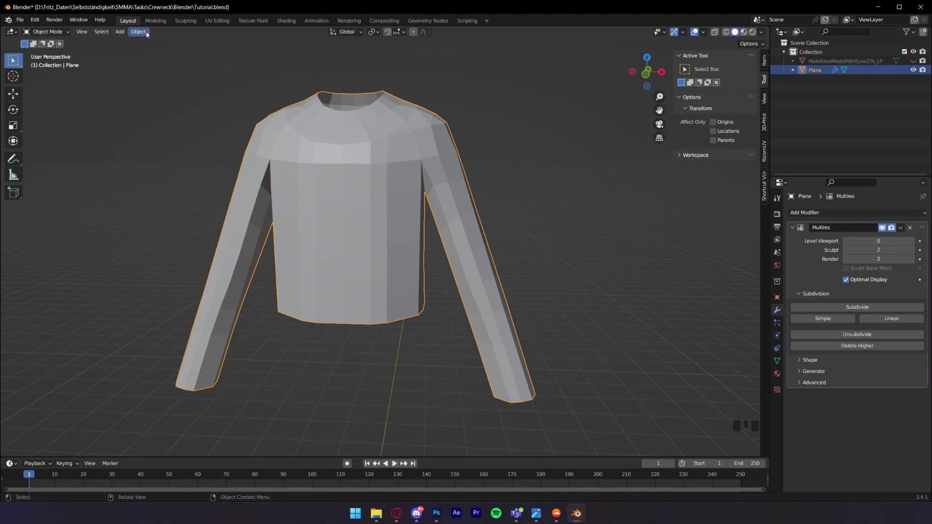
{"action": "left_click", "coordinate": [145, 32]}
{"action": "mouse_move", "coordinate": [161, 53]}
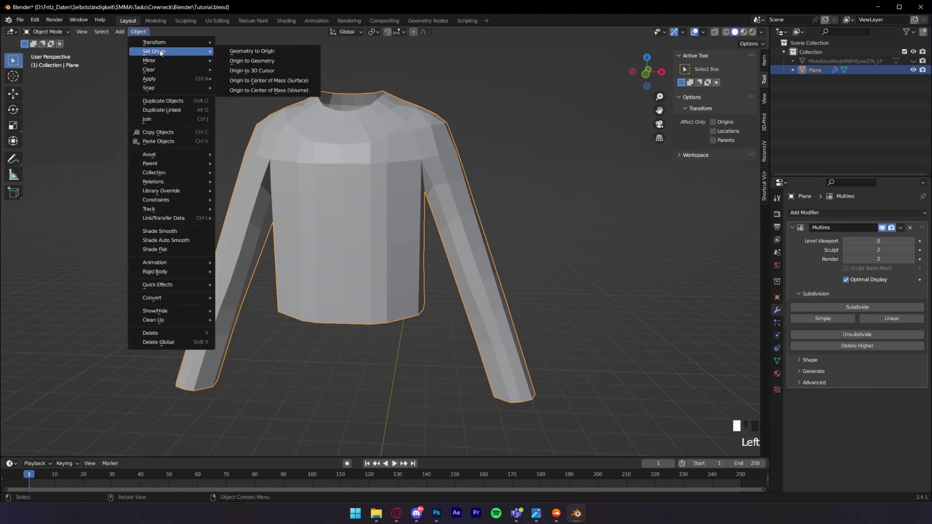
{"action": "left_click", "coordinate": [264, 61]}
{"action": "middle_click_drag", "start_coordinate": [468, 185], "coordinate": [423, 204]}
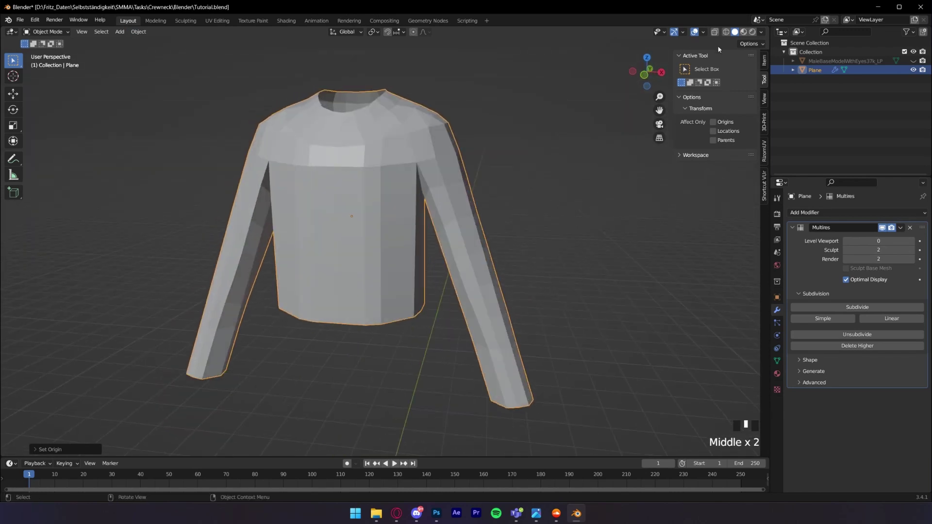
Switch the sweater back to Sculpt Mode and set the Pose brush radius to 265 px
{"action": "key", "text": "ctrl+Tab"}
{"action": "left_click", "coordinate": [389, 210]}
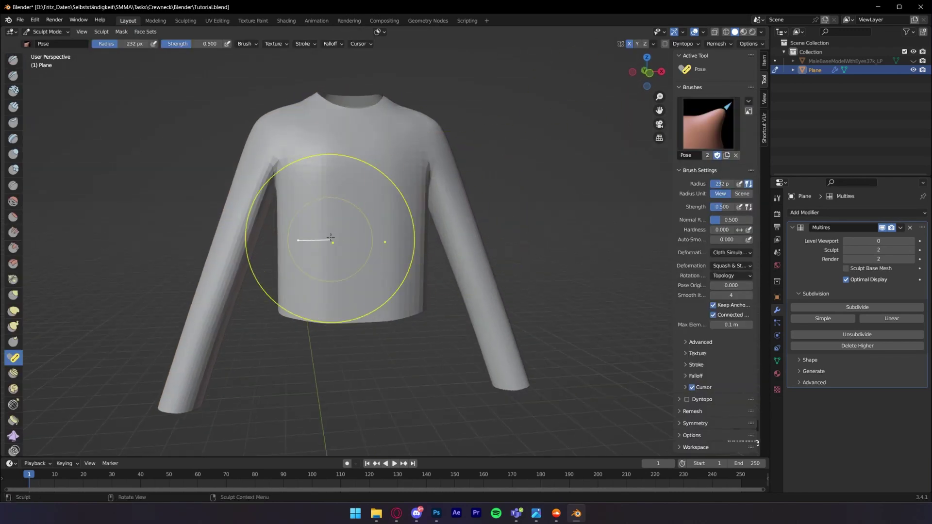
{"action": "middle_click_drag", "start_coordinate": [404, 224], "coordinate": [399, 222]}
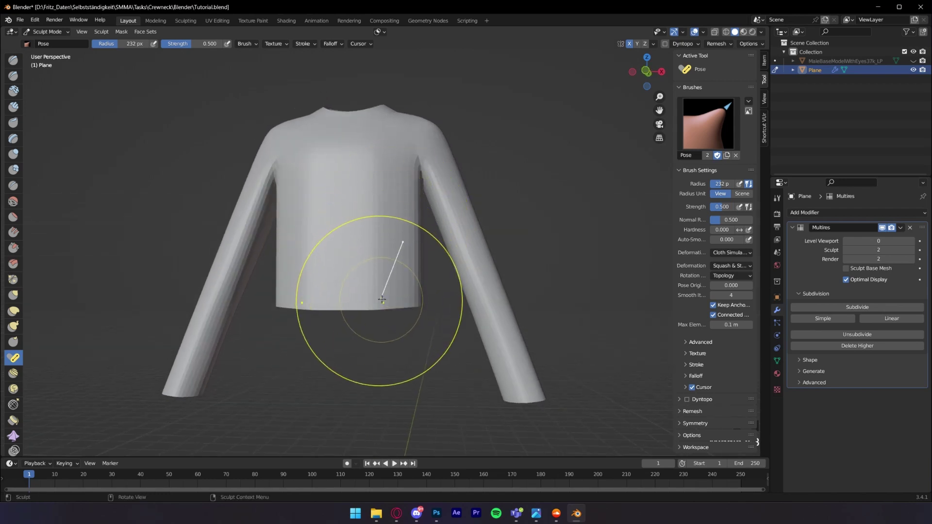
{"action": "key", "text": "f"}
{"action": "left_click", "coordinate": [385, 279]}
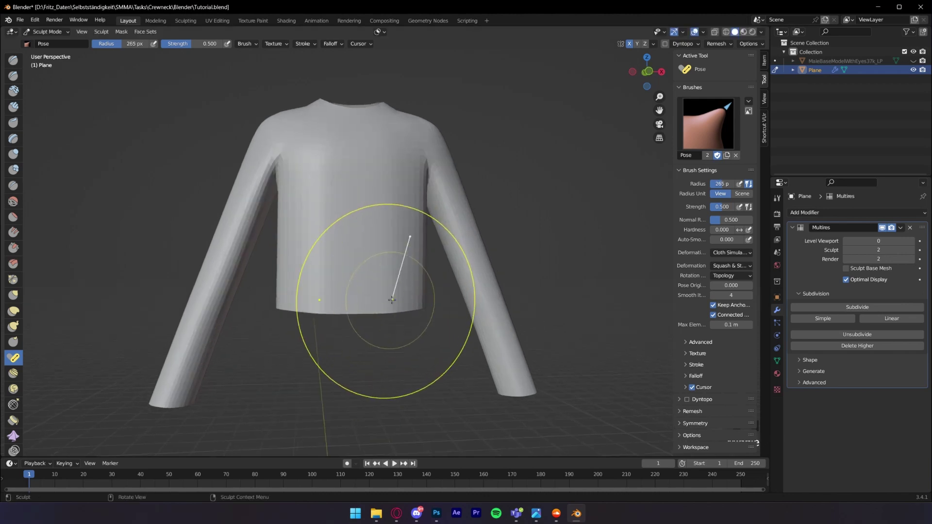
{"action": "scroll", "coordinate": [393, 308], "scroll_direction": "up", "scroll_amount": 2}
Try wrinkling the front of the torso with Pose brush strokes starting near the hem
{"action": "mouse_move", "coordinate": [393, 332]}
{"action": "middle_mouse_down"}
{"action": "mouse_move", "coordinate": [485, 271]}
{"action": "mouse_move", "coordinate": [462, 254]}
{"action": "mouse_move", "coordinate": [521, 242]}
{"action": "mouse_move", "coordinate": [404, 249]}
{"action": "middle_mouse_up"}
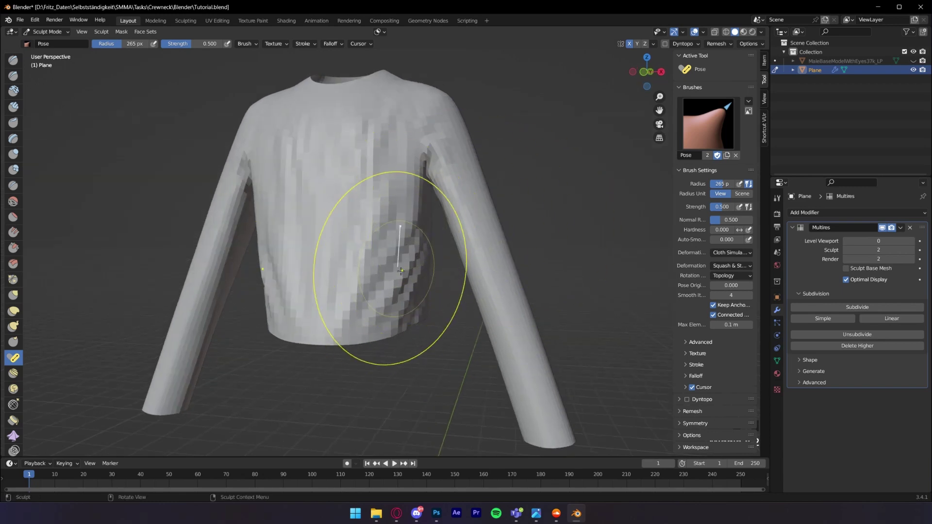
{"action": "key", "text": "ctrl+z"}
{"action": "mouse_move", "coordinate": [453, 306]}
{"action": "middle_mouse_down"}
{"action": "mouse_move", "coordinate": [373, 315]}
{"action": "mouse_move", "coordinate": [417, 280]}
{"action": "middle_mouse_up"}
{"action": "mouse_move", "coordinate": [374, 316]}
{"action": "middle_mouse_down"}
{"action": "mouse_move", "coordinate": [383, 310]}
{"action": "mouse_move", "coordinate": [369, 291]}
{"action": "mouse_move", "coordinate": [340, 282]}
{"action": "mouse_move", "coordinate": [374, 271]}
{"action": "mouse_move", "coordinate": [308, 272]}
{"action": "middle_mouse_up"}
{"action": "middle_click_drag", "start_coordinate": [368, 313], "coordinate": [334, 311]}
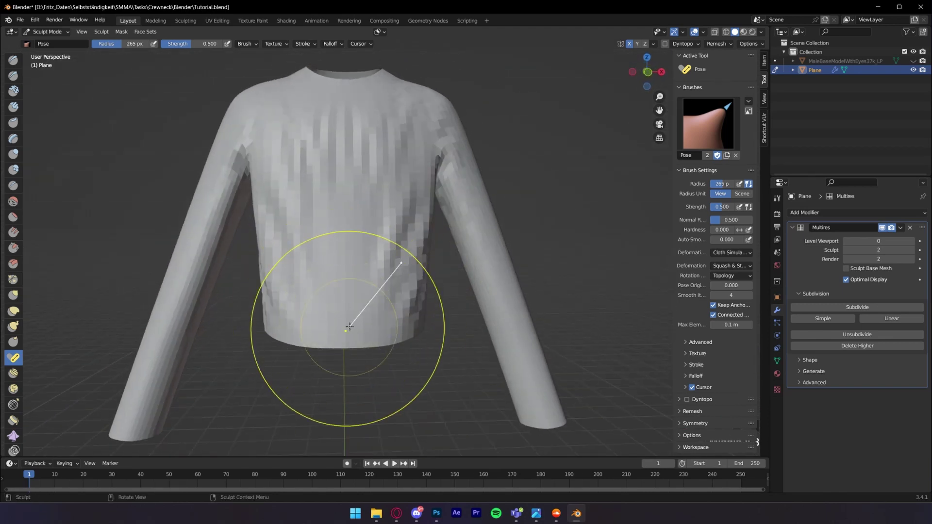
{"action": "mouse_move", "coordinate": [343, 346]}
{"action": "middle_mouse_down"}
{"action": "mouse_move", "coordinate": [240, 332]}
{"action": "mouse_move", "coordinate": [403, 388]}
{"action": "middle_mouse_up"}
{"action": "middle_click_drag", "start_coordinate": [403, 336], "coordinate": [415, 314]}
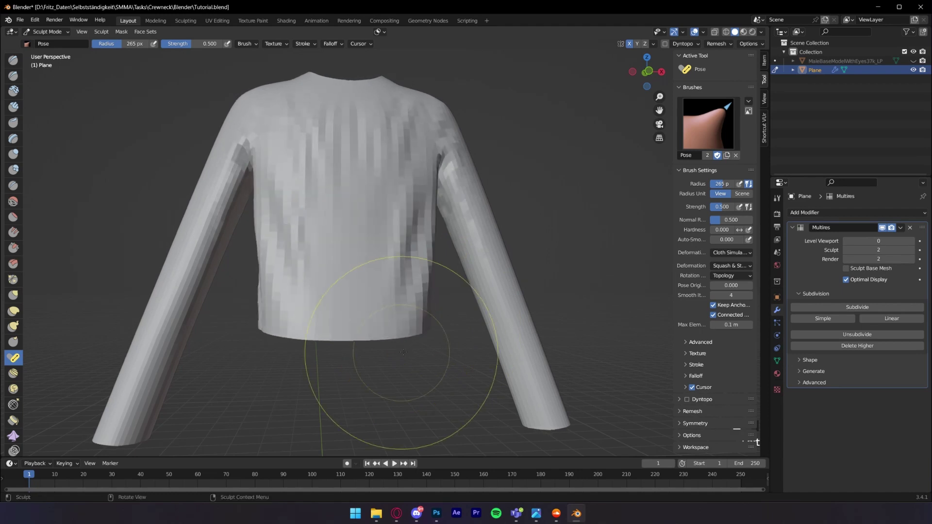
{"action": "middle_click_drag", "start_coordinate": [335, 417], "coordinate": [368, 294]}
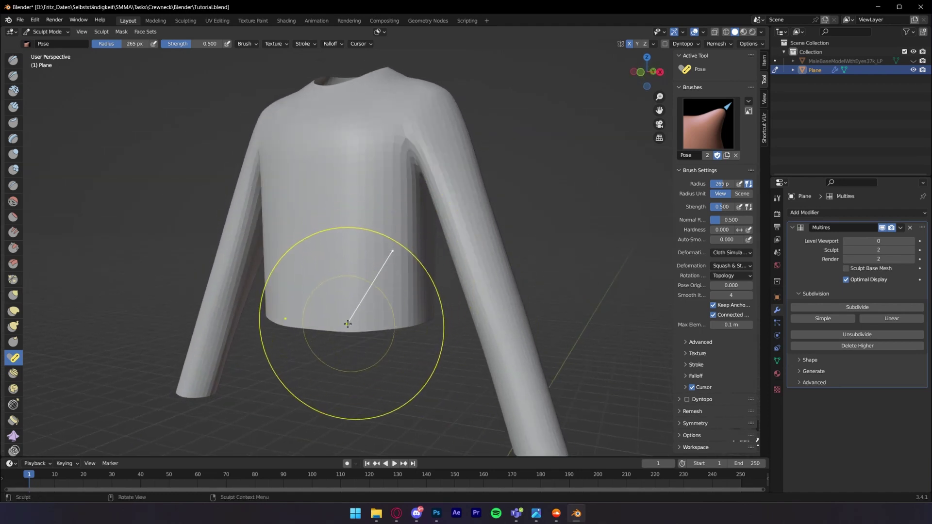
Pull the sweater's lower hem at the back and front with the Pose brush to wrinkle the torso
{"action": "mouse_move", "coordinate": [345, 354]}
{"action": "middle_mouse_down"}
{"action": "mouse_move", "coordinate": [369, 310]}
{"action": "mouse_move", "coordinate": [389, 383]}
{"action": "mouse_move", "coordinate": [332, 278]}
{"action": "mouse_move", "coordinate": [482, 239]}
{"action": "mouse_move", "coordinate": [343, 298]}
{"action": "middle_mouse_up"}
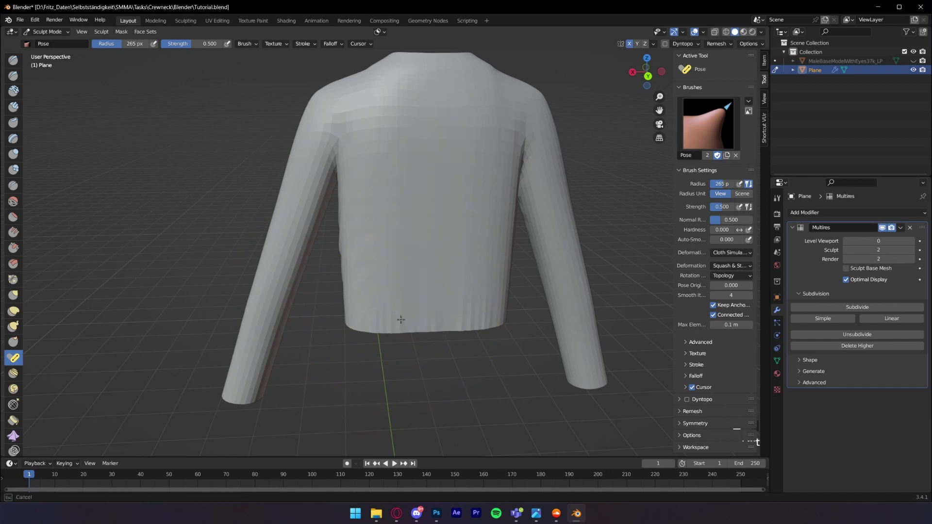
{"action": "mouse_move", "coordinate": [428, 328]}
{"action": "middle_mouse_down"}
{"action": "mouse_move", "coordinate": [447, 243]}
{"action": "mouse_move", "coordinate": [485, 292]}
{"action": "mouse_move", "coordinate": [555, 238]}
{"action": "mouse_move", "coordinate": [360, 237]}
{"action": "middle_mouse_up"}
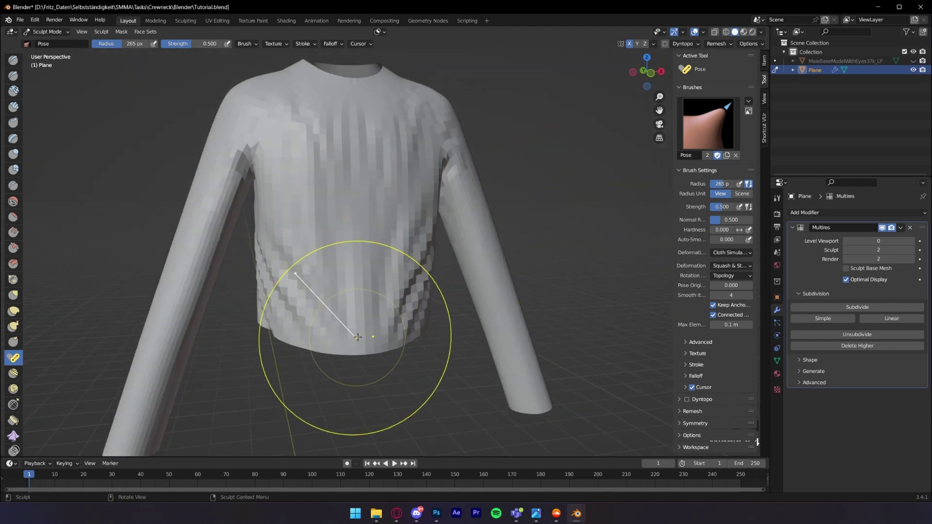
{"action": "left_click_drag", "start_coordinate": [340, 333], "coordinate": [344, 352]}
{"action": "mouse_move", "coordinate": [388, 342]}
{"action": "middle_mouse_down"}
{"action": "mouse_move", "coordinate": [478, 306]}
{"action": "mouse_move", "coordinate": [461, 317]}
{"action": "middle_mouse_up"}
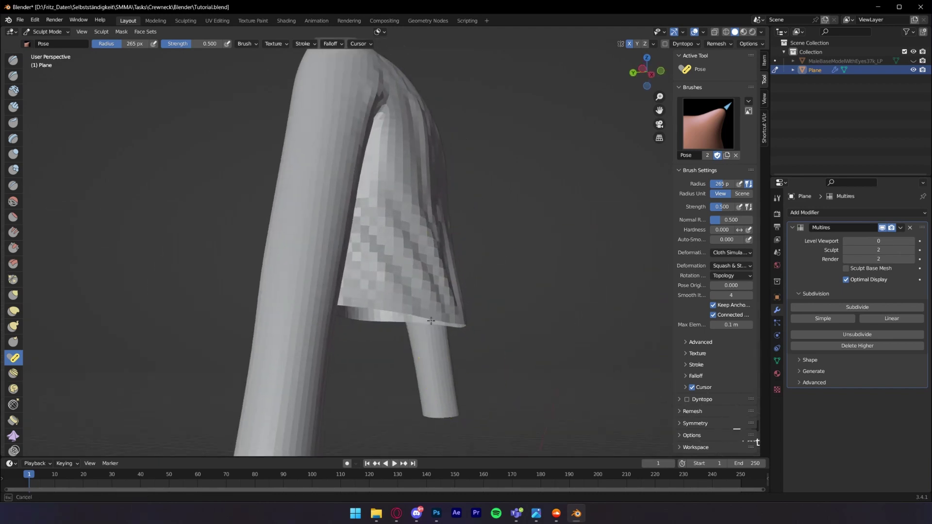
Push the torso with more Pose brush strokes from the side and back to form horizontal cloth folds
{"action": "middle_click_drag", "start_coordinate": [482, 343], "coordinate": [402, 330]}
{"action": "middle_click_drag", "start_coordinate": [252, 282], "coordinate": [321, 327]}
{"action": "mouse_move", "coordinate": [415, 302]}
{"action": "middle_mouse_down"}
{"action": "mouse_move", "coordinate": [397, 257]}
{"action": "mouse_move", "coordinate": [359, 243]}
{"action": "mouse_move", "coordinate": [379, 236]}
{"action": "mouse_move", "coordinate": [333, 246]}
{"action": "mouse_move", "coordinate": [349, 240]}
{"action": "mouse_move", "coordinate": [429, 228]}
{"action": "mouse_move", "coordinate": [369, 252]}
{"action": "mouse_move", "coordinate": [433, 309]}
{"action": "mouse_move", "coordinate": [349, 319]}
{"action": "middle_mouse_up"}
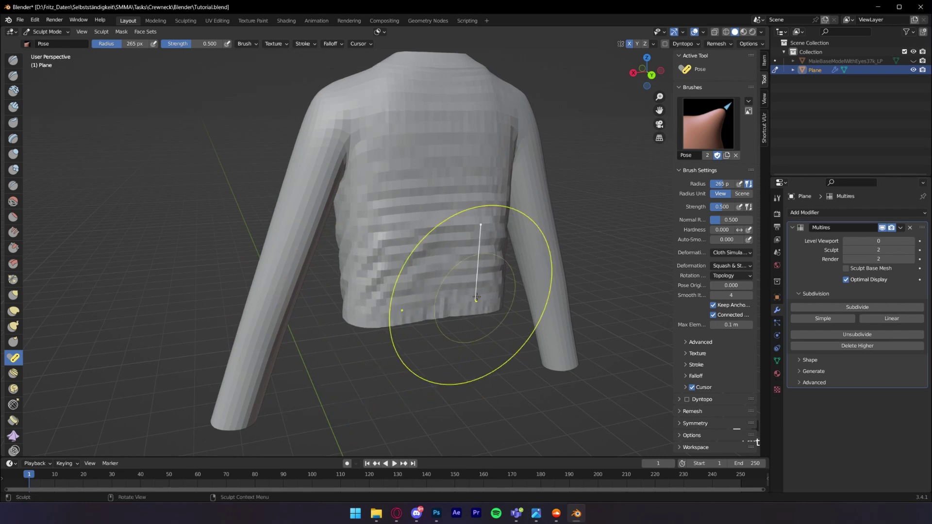
{"action": "mouse_move", "coordinate": [477, 293]}
{"action": "middle_mouse_down"}
{"action": "mouse_move", "coordinate": [437, 287]}
{"action": "mouse_move", "coordinate": [509, 288]}
{"action": "mouse_move", "coordinate": [457, 272]}
{"action": "mouse_move", "coordinate": [484, 264]}
{"action": "mouse_move", "coordinate": [454, 262]}
{"action": "mouse_move", "coordinate": [427, 245]}
{"action": "mouse_move", "coordinate": [418, 224]}
{"action": "middle_mouse_up"}
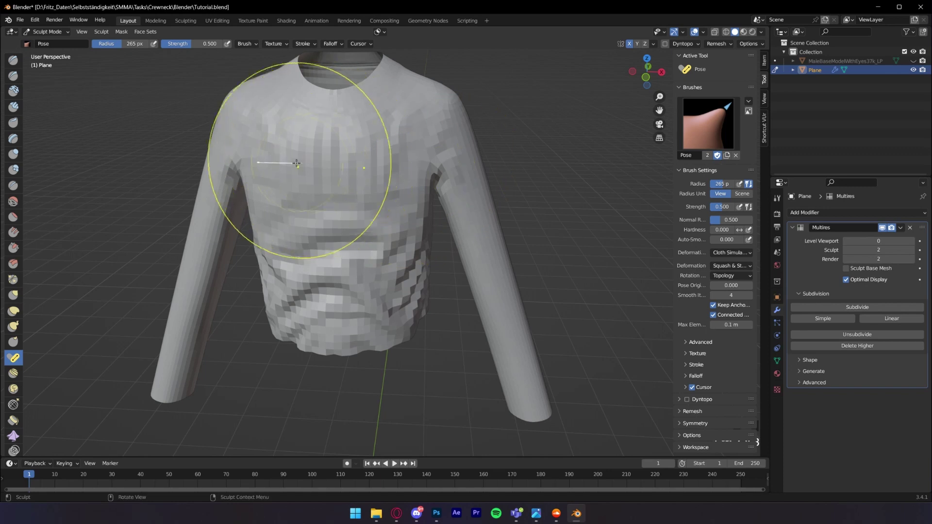
Refine the folds around the chest with the Pose brush, undoing an unwanted stroke, and save the file
{"action": "mouse_move", "coordinate": [287, 166]}
{"action": "left_mouse_down"}
{"action": "mouse_move", "coordinate": [285, 176]}
{"action": "mouse_move", "coordinate": [300, 175]}
{"action": "left_mouse_up"}
{"action": "mouse_move", "coordinate": [557, 208]}
{"action": "middle_mouse_down"}
{"action": "mouse_move", "coordinate": [554, 178]}
{"action": "mouse_move", "coordinate": [509, 216]}
{"action": "mouse_move", "coordinate": [559, 203]}
{"action": "middle_mouse_up"}
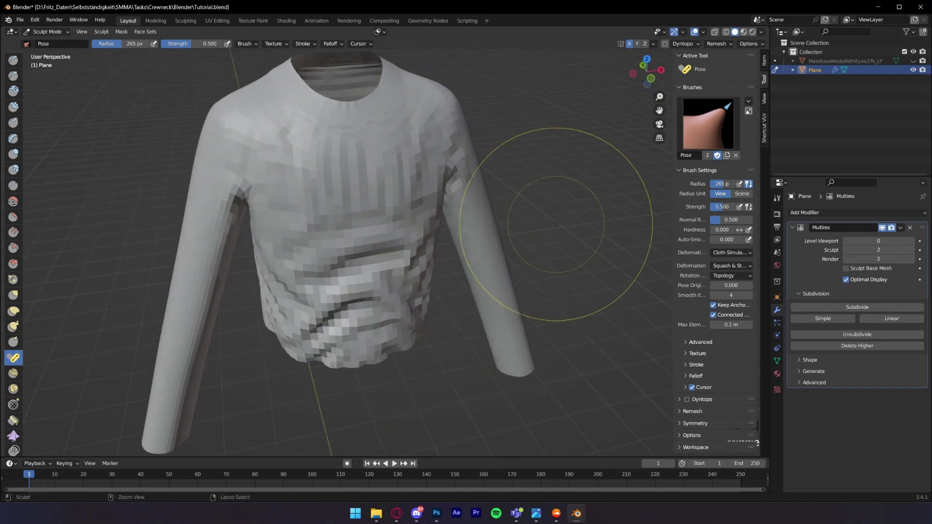
{"action": "key", "text": "ctrl+z"}
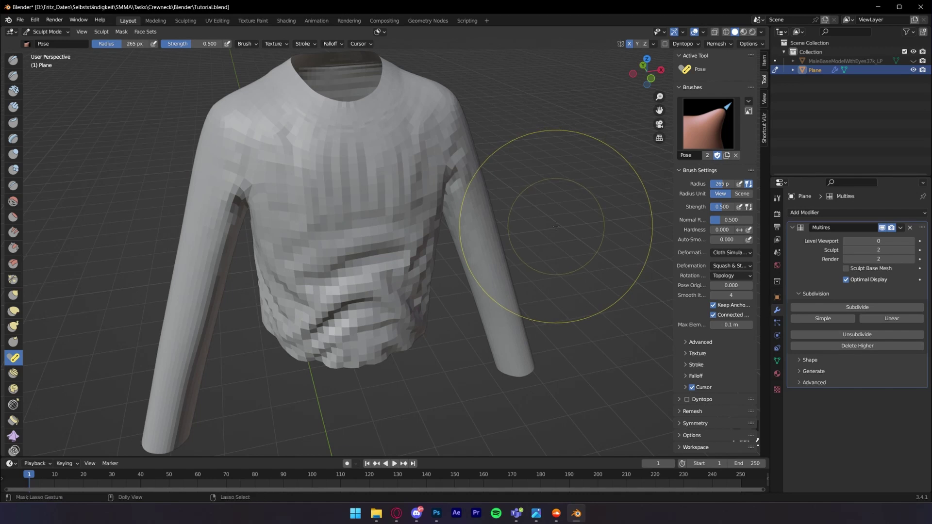
{"action": "middle_click_drag", "start_coordinate": [556, 226], "coordinate": [537, 202]}
{"action": "middle_click_drag", "start_coordinate": [464, 201], "coordinate": [461, 189]}
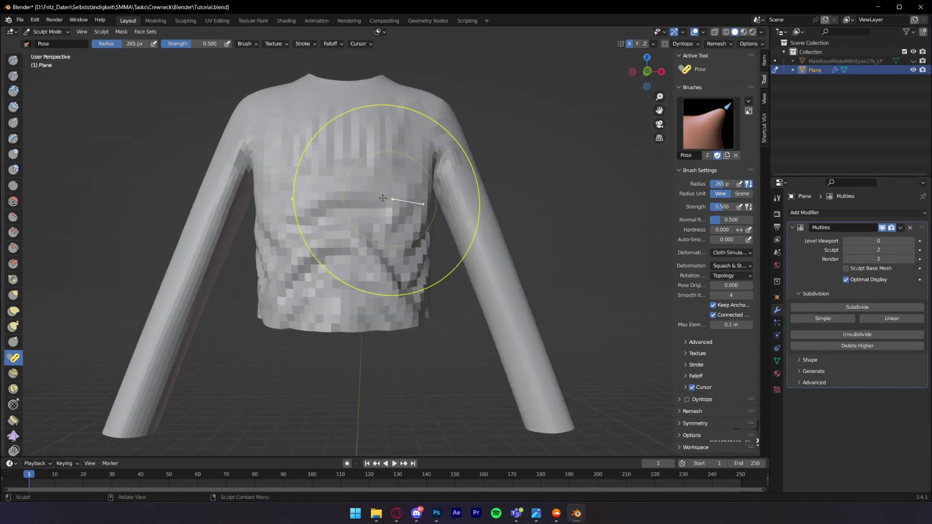
{"action": "key", "text": "ctrl+s"}
{"action": "middle_click_drag", "start_coordinate": [529, 223], "coordinate": [365, 242]}
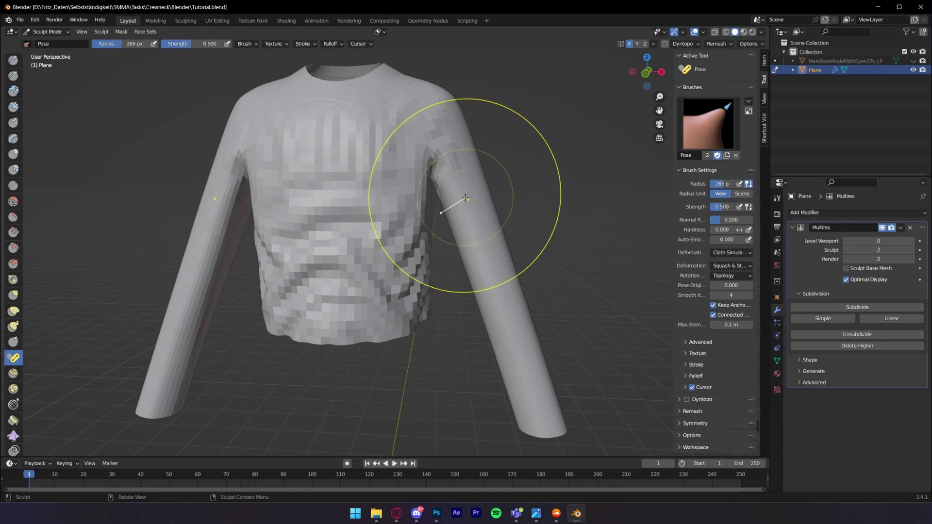
Subdivide the sweater's Multires modifier once more for a sculpt level of 3
{"action": "mouse_move", "coordinate": [476, 309]}
{"action": "middle_mouse_down"}
{"action": "mouse_move", "coordinate": [470, 315]}
{"action": "mouse_move", "coordinate": [492, 298]}
{"action": "mouse_move", "coordinate": [500, 208]}
{"action": "middle_mouse_up"}
{"action": "mouse_move", "coordinate": [510, 136]}
{"action": "middle_mouse_down"}
{"action": "mouse_move", "coordinate": [531, 194]}
{"action": "mouse_move", "coordinate": [490, 209]}
{"action": "middle_mouse_up"}
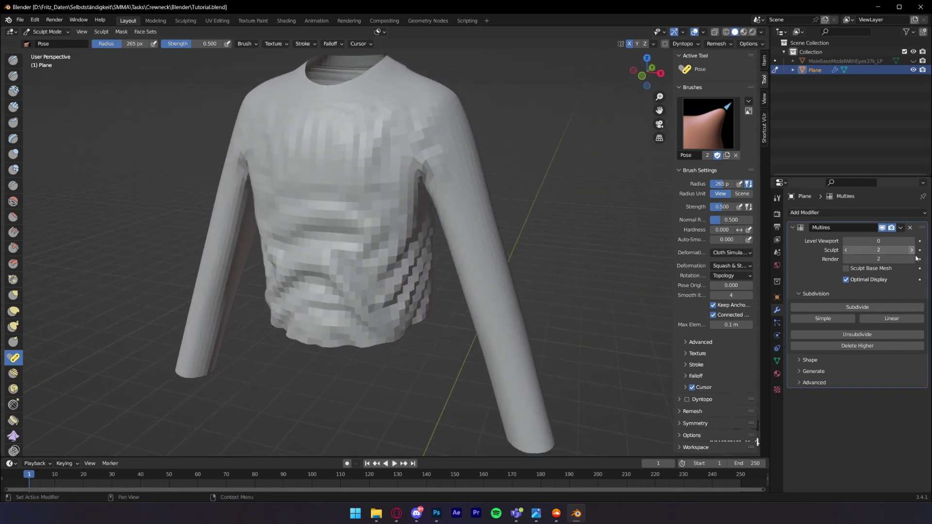
{"action": "left_click", "coordinate": [872, 308]}
Reduce the Pose brush radius to 177 px for finer folds on the sweater's back
{"action": "mouse_move", "coordinate": [486, 262]}
{"action": "middle_mouse_down"}
{"action": "mouse_move", "coordinate": [326, 264]}
{"action": "mouse_move", "coordinate": [297, 240]}
{"action": "mouse_move", "coordinate": [436, 302]}
{"action": "middle_mouse_up"}
{"action": "scroll", "coordinate": [433, 300], "scroll_direction": "up", "scroll_amount": 4}
{"action": "key", "text": "f"}
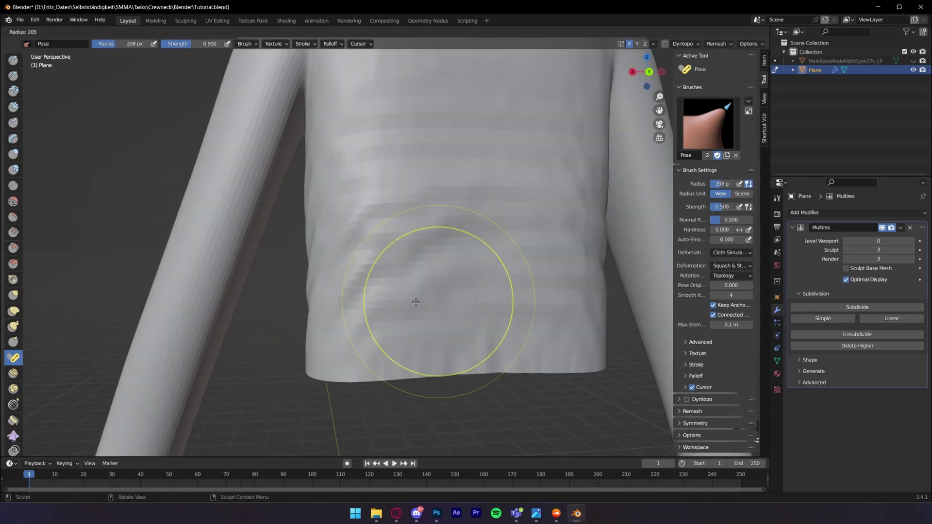
{"action": "left_click", "coordinate": [407, 304]}
Try Pose brush strokes along the back hem and the side of the torso, undoing them
{"action": "scroll", "coordinate": [398, 311], "scroll_direction": "down", "scroll_amount": 4}
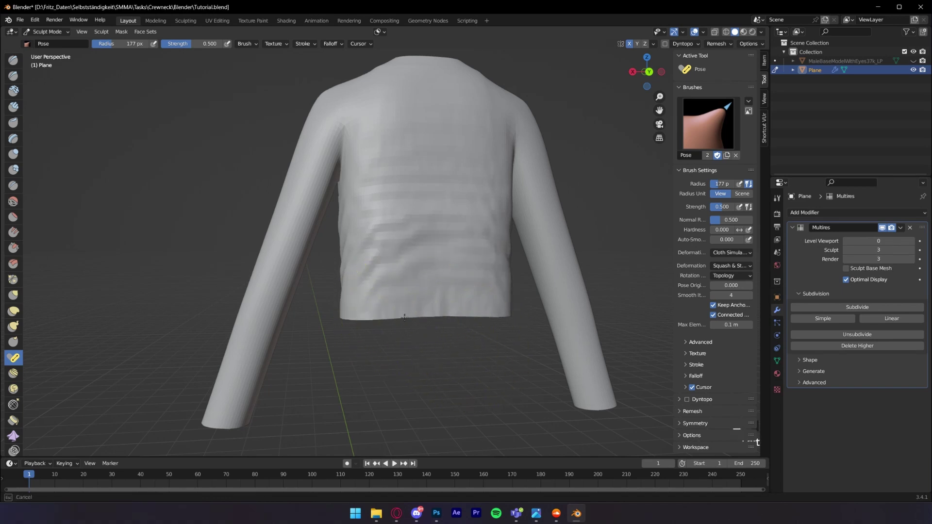
{"action": "left_click_drag", "start_coordinate": [402, 325], "coordinate": [467, 317]}
{"action": "mouse_move", "coordinate": [467, 317]}
{"action": "middle_mouse_down"}
{"action": "mouse_move", "coordinate": [437, 307]}
{"action": "mouse_move", "coordinate": [426, 316]}
{"action": "middle_mouse_up"}
{"action": "key", "text": "ctrl+z"}
{"action": "mouse_move", "coordinate": [376, 300]}
{"action": "middle_mouse_down"}
{"action": "mouse_move", "coordinate": [401, 290]}
{"action": "mouse_move", "coordinate": [348, 313]}
{"action": "mouse_move", "coordinate": [422, 283]}
{"action": "mouse_move", "coordinate": [437, 262]}
{"action": "mouse_move", "coordinate": [427, 225]}
{"action": "middle_mouse_up"}
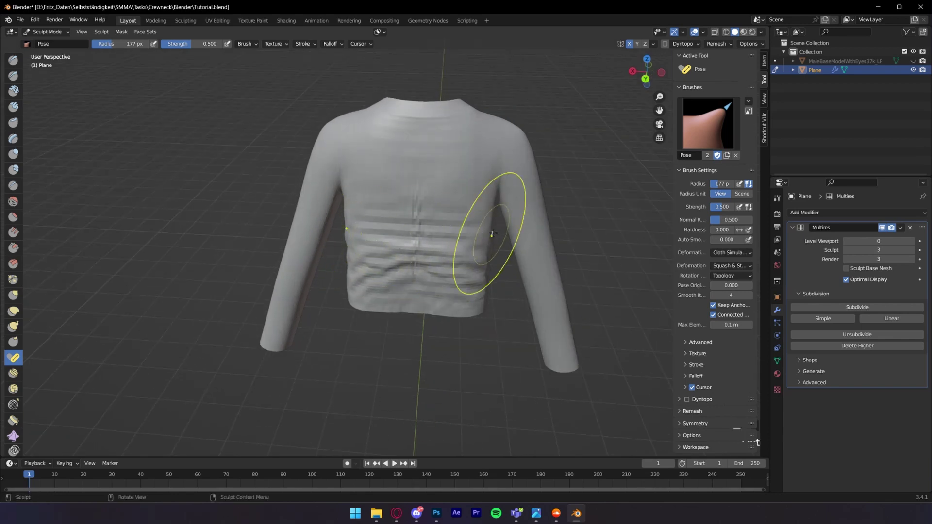
{"action": "middle_click_drag", "start_coordinate": [495, 231], "coordinate": [501, 223]}
{"action": "key", "text": "ctrl+z"}
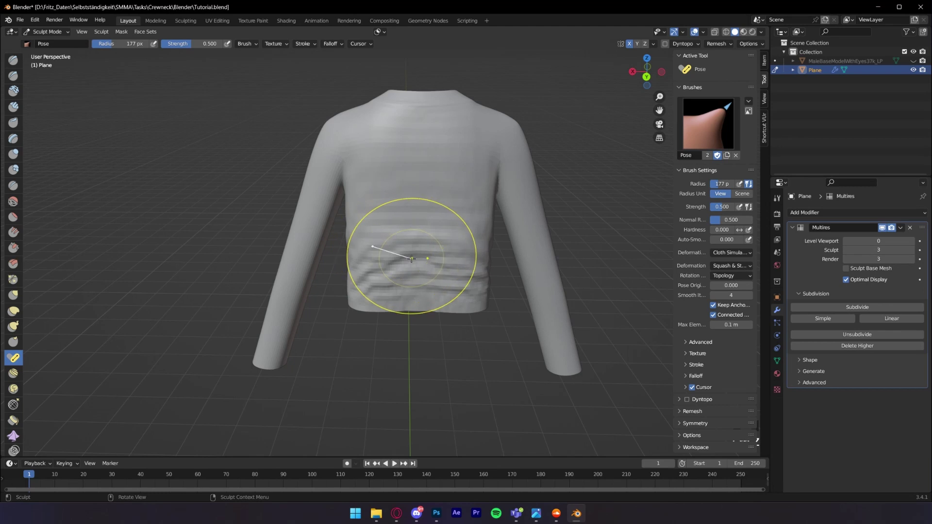
Push the sweater's back with the Pose brush and save the file
{"action": "mouse_move", "coordinate": [589, 301]}
{"action": "middle_mouse_down"}
{"action": "mouse_move", "coordinate": [537, 254]}
{"action": "mouse_move", "coordinate": [389, 202]}
{"action": "middle_mouse_up"}
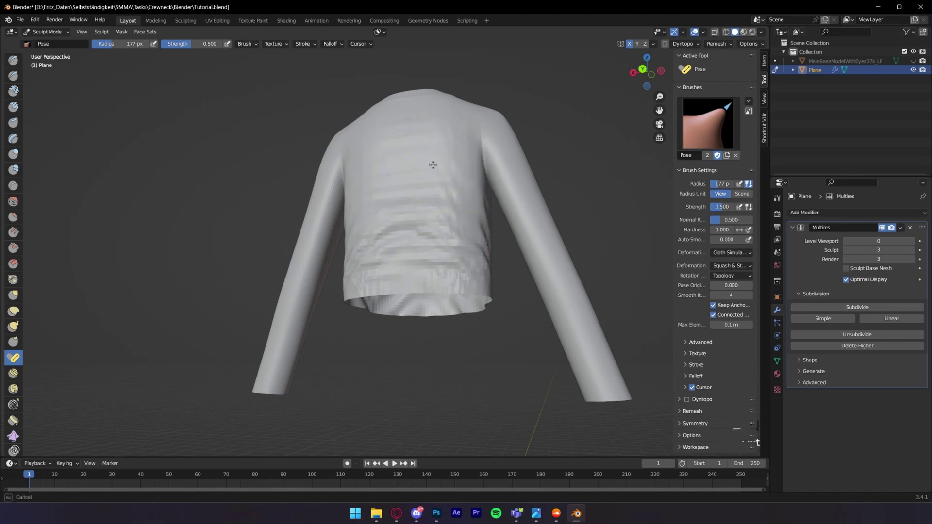
{"action": "mouse_move", "coordinate": [508, 214]}
{"action": "middle_mouse_down"}
{"action": "mouse_move", "coordinate": [333, 240]}
{"action": "mouse_move", "coordinate": [280, 225]}
{"action": "mouse_move", "coordinate": [443, 199]}
{"action": "mouse_move", "coordinate": [380, 300]}
{"action": "mouse_move", "coordinate": [398, 222]}
{"action": "mouse_move", "coordinate": [385, 219]}
{"action": "mouse_move", "coordinate": [443, 188]}
{"action": "mouse_move", "coordinate": [436, 174]}
{"action": "mouse_move", "coordinate": [561, 207]}
{"action": "mouse_move", "coordinate": [451, 206]}
{"action": "mouse_move", "coordinate": [489, 214]}
{"action": "mouse_move", "coordinate": [485, 229]}
{"action": "mouse_move", "coordinate": [499, 230]}
{"action": "mouse_move", "coordinate": [475, 224]}
{"action": "mouse_move", "coordinate": [489, 243]}
{"action": "mouse_move", "coordinate": [423, 233]}
{"action": "middle_mouse_up"}
{"action": "key", "text": "ctrl+s"}
Switch to the Draw Face Sets brush and reduce its radius to 122 px
{"action": "scroll", "coordinate": [500, 229], "scroll_direction": "down", "scroll_amount": 3}
{"action": "scroll", "coordinate": [19, 364], "scroll_direction": "down", "scroll_amount": 4}
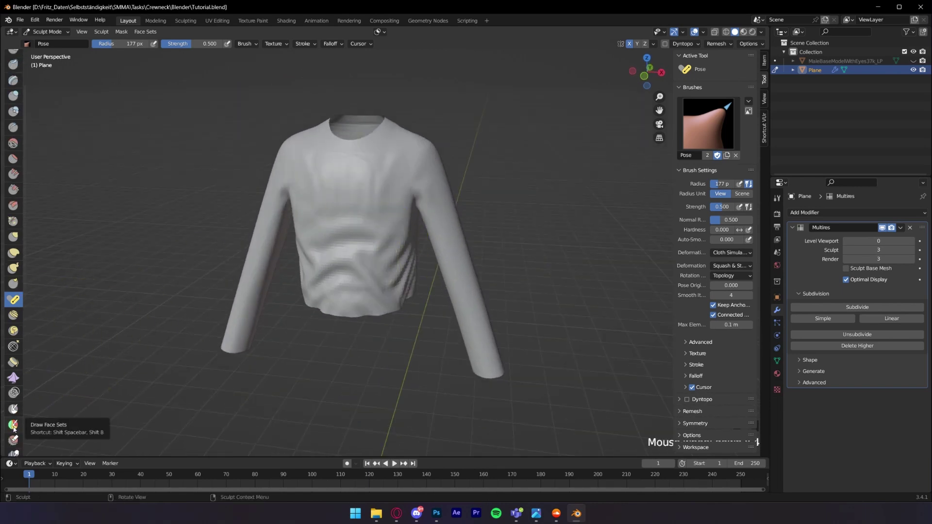
{"action": "left_click", "coordinate": [13, 426]}
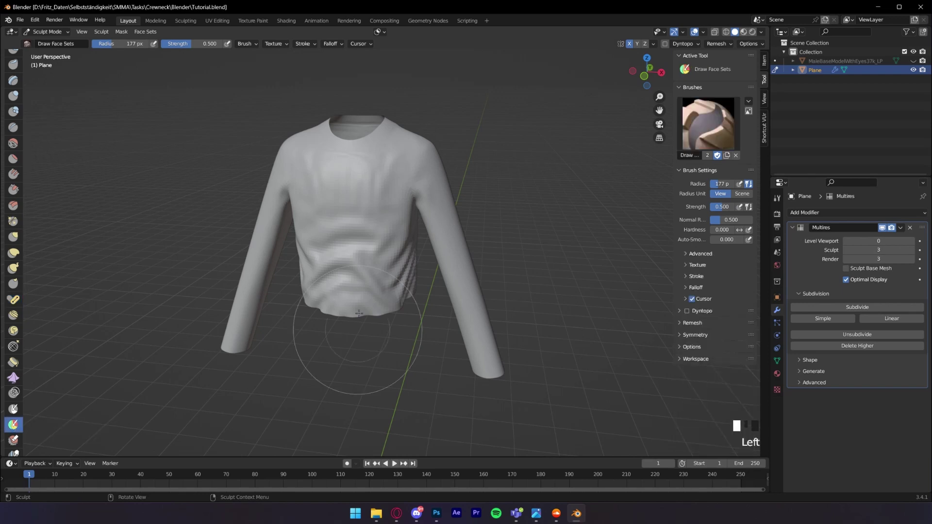
{"action": "middle_click_drag", "start_coordinate": [494, 232], "coordinate": [489, 187]}
{"action": "middle_click", "coordinate": [486, 188]}
{"action": "scroll", "coordinate": [473, 187], "scroll_direction": "up", "scroll_amount": 2}
{"action": "scroll", "coordinate": [473, 187], "scroll_direction": "up", "scroll_amount": 1}
{"action": "scroll", "coordinate": [485, 192], "scroll_direction": "down", "scroll_amount": 3, "text": "ctrl"}
{"action": "scroll", "coordinate": [488, 193], "scroll_direction": "up", "scroll_amount": 2, "text": "ctrl"}
{"action": "scroll", "coordinate": [486, 192], "scroll_direction": "down", "scroll_amount": 2, "text": "ctrl"}
Try painting separate face sets down both sleeves, then undo them all
{"action": "left_click_drag", "start_coordinate": [493, 212], "coordinate": [510, 212]}
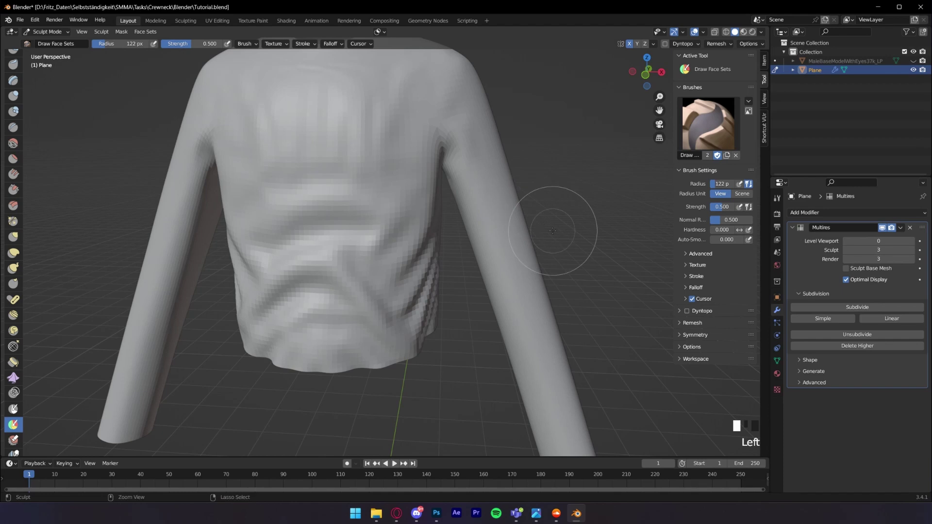
{"action": "key", "text": "ctrl+z"}
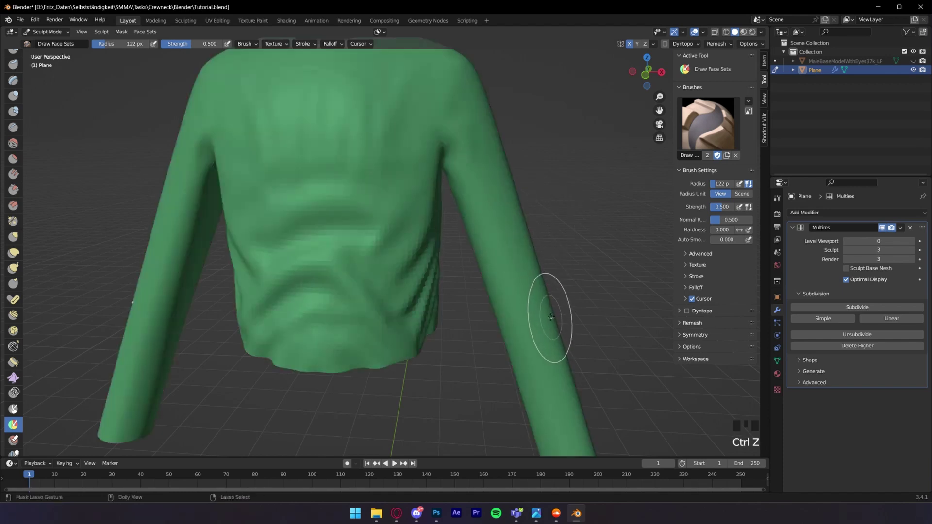
{"action": "key", "text": "ctrl+shift+z"}
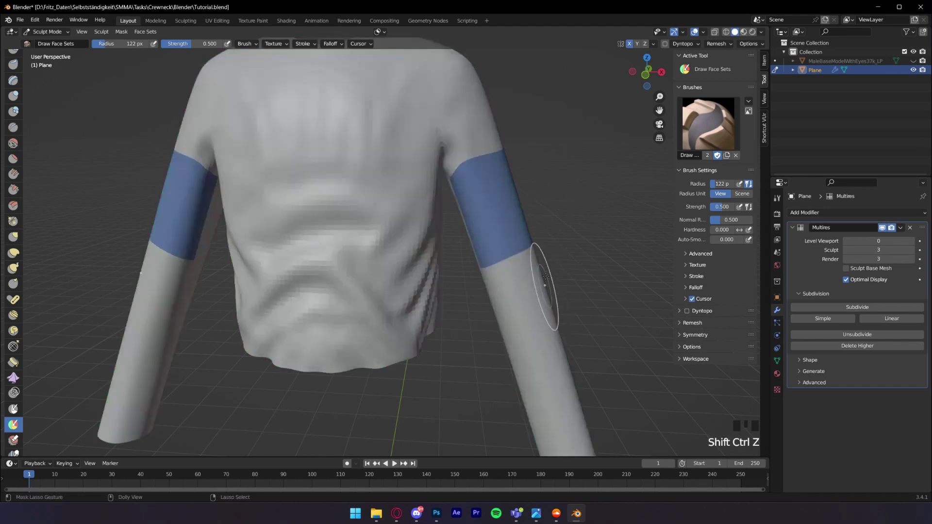
{"action": "mouse_move", "coordinate": [556, 204]}
{"action": "middle_mouse_down"}
{"action": "mouse_move", "coordinate": [529, 176]}
{"action": "mouse_move", "coordinate": [552, 177]}
{"action": "middle_mouse_up"}
{"action": "scroll", "coordinate": [552, 177], "scroll_direction": "down", "scroll_amount": 2}
{"action": "left_click_drag", "start_coordinate": [521, 291], "coordinate": [507, 254]}
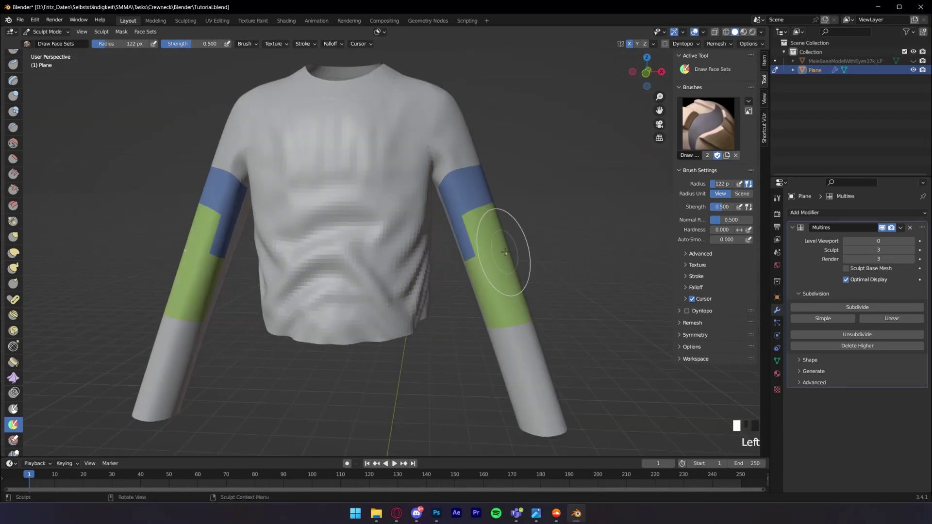
{"action": "left_click_drag", "start_coordinate": [526, 339], "coordinate": [541, 408]}
{"action": "middle_click_drag", "start_coordinate": [485, 301], "coordinate": [434, 253]}
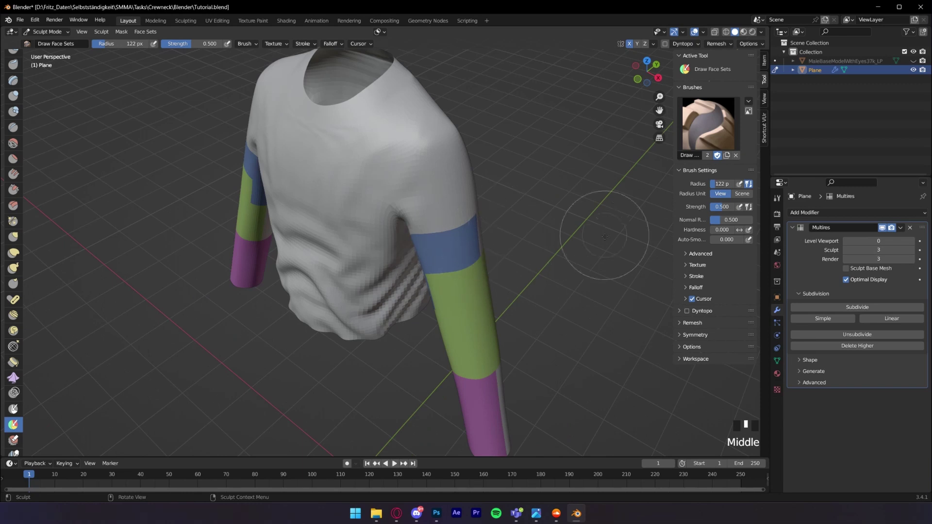
{"action": "key", "text": "ctrl+z"}
{"action": "key", "text": "ctrl+z"}
{"action": "key", "text": "ctrl+z"}
Paint a face set across the sweater's front hem and trim its upper edge into a narrow waistband strip
{"action": "mouse_move", "coordinate": [478, 329]}
{"action": "middle_mouse_down"}
{"action": "mouse_move", "coordinate": [510, 317]}
{"action": "mouse_move", "coordinate": [505, 287]}
{"action": "middle_mouse_up"}
{"action": "mouse_move", "coordinate": [494, 276]}
{"action": "left_mouse_down", "text": "ctrl"}
{"action": "mouse_move", "coordinate": [466, 228]}
{"action": "mouse_move", "coordinate": [483, 192]}
{"action": "left_mouse_up", "text": "ctrl"}
{"action": "mouse_move", "coordinate": [594, 196]}
{"action": "middle_mouse_down"}
{"action": "mouse_move", "coordinate": [447, 187]}
{"action": "mouse_move", "coordinate": [447, 219]}
{"action": "mouse_move", "coordinate": [470, 198]}
{"action": "middle_mouse_up"}
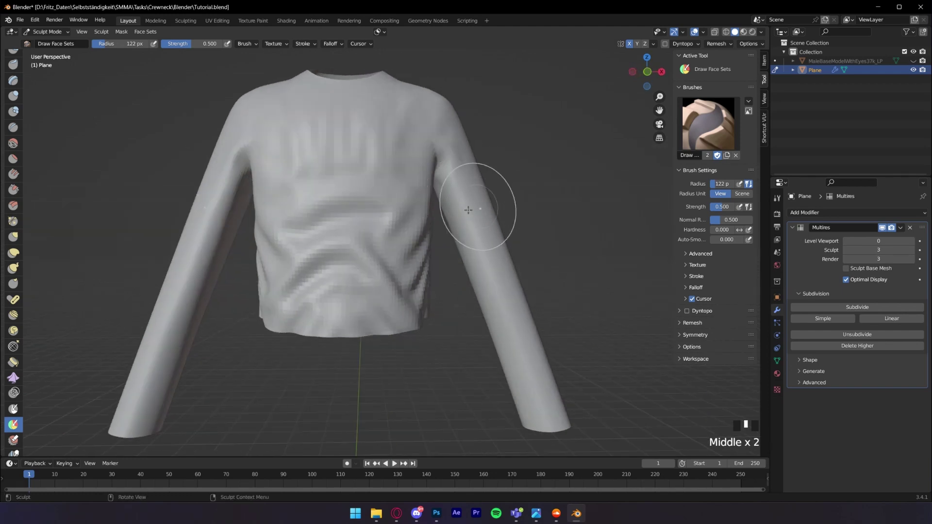
{"action": "mouse_move", "coordinate": [340, 324]}
{"action": "left_mouse_down"}
{"action": "mouse_move", "coordinate": [349, 311]}
{"action": "mouse_move", "coordinate": [397, 317]}
{"action": "left_mouse_up"}
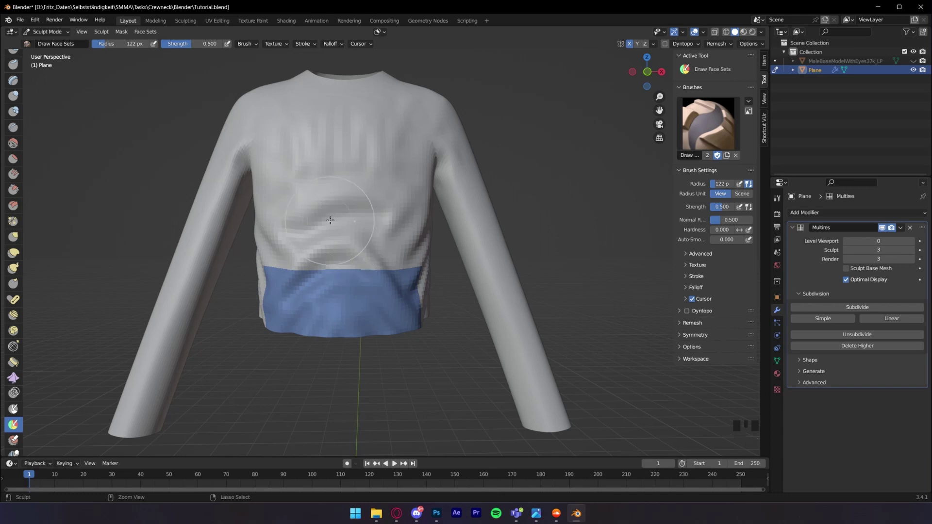
{"action": "left_click_drag", "start_coordinate": [330, 226], "coordinate": [328, 252], "text": "ctrl"}
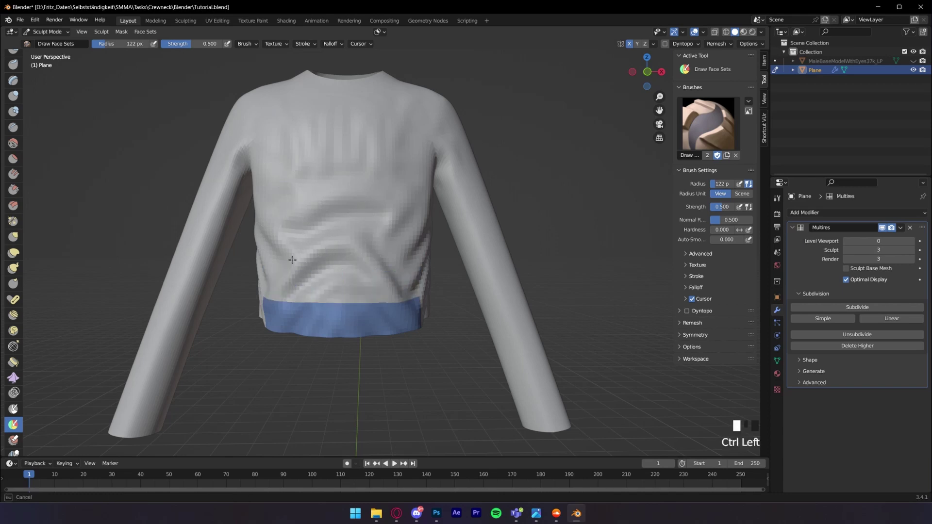
Extend the existing hem face set around both sides and across the back of the sweater
{"action": "scroll", "coordinate": [328, 345], "scroll_direction": "up", "scroll_amount": 2}
{"action": "middle_click_drag", "start_coordinate": [395, 398], "coordinate": [417, 320], "text": "shift"}
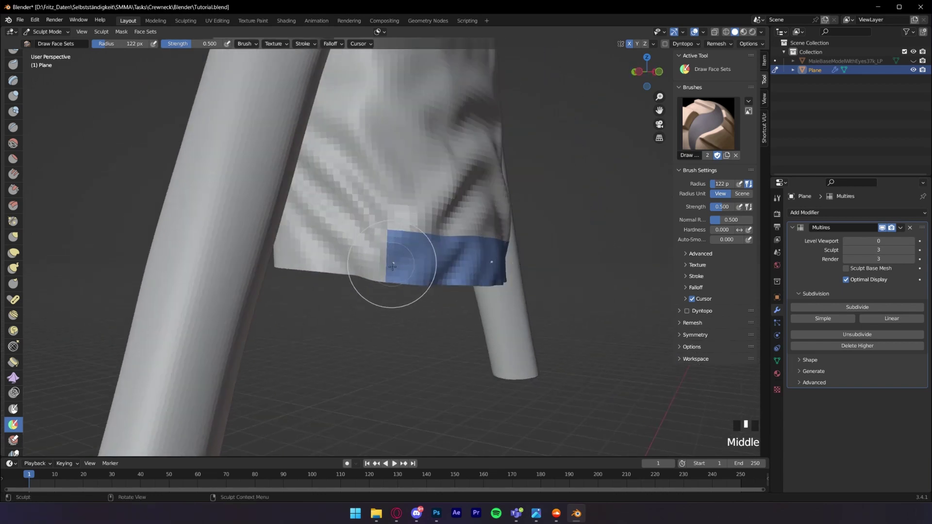
{"action": "middle_click_drag", "start_coordinate": [397, 272], "coordinate": [385, 275]}
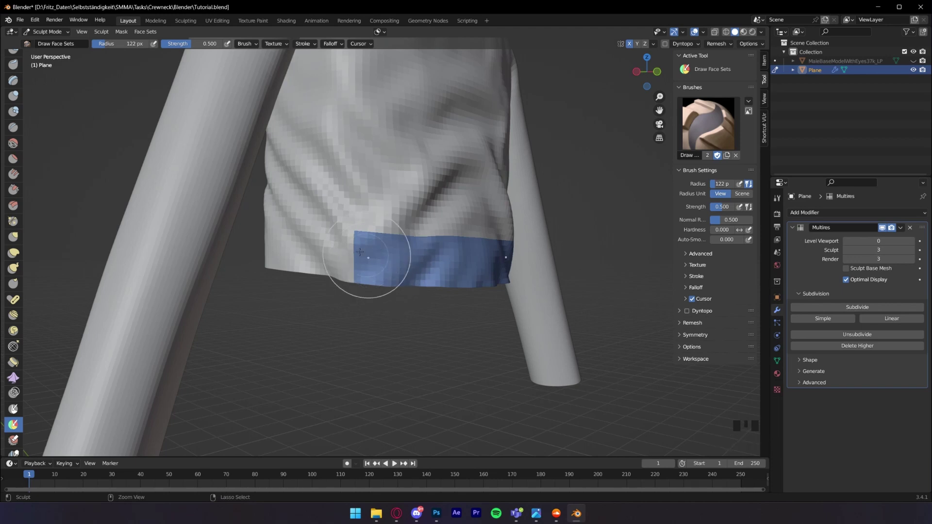
{"action": "middle_click_drag", "start_coordinate": [461, 255], "coordinate": [306, 248]}
{"action": "middle_click_drag", "start_coordinate": [516, 245], "coordinate": [609, 246]}
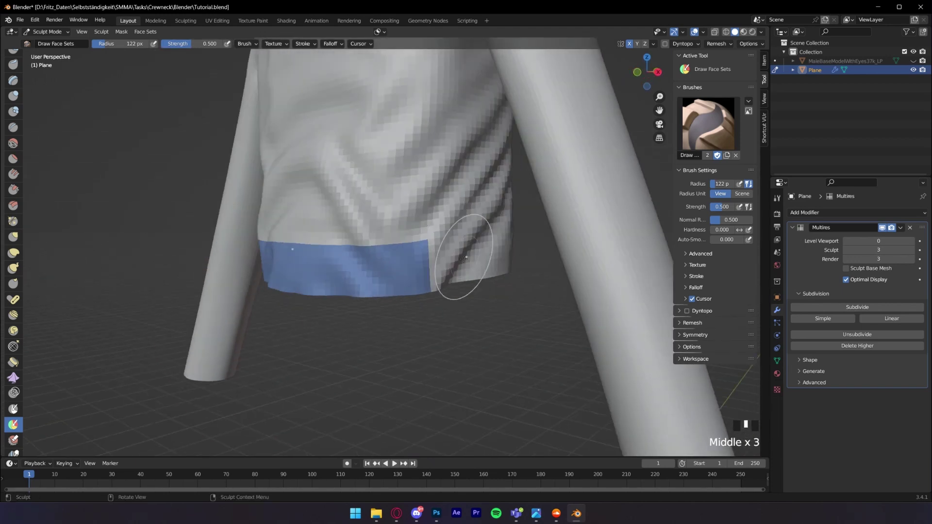
{"action": "middle_click_drag", "start_coordinate": [407, 270], "coordinate": [422, 276]}
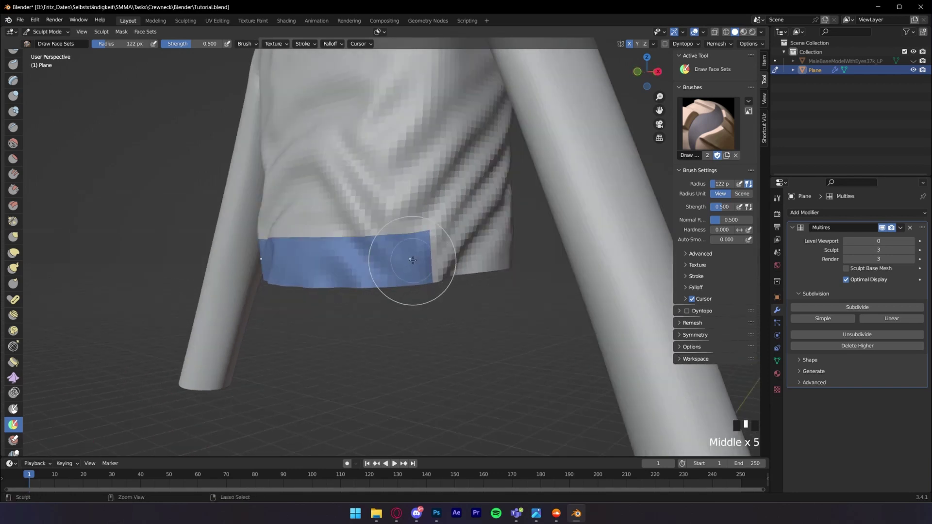
{"action": "left_click_drag", "start_coordinate": [411, 262], "coordinate": [426, 260], "text": "ctrl"}
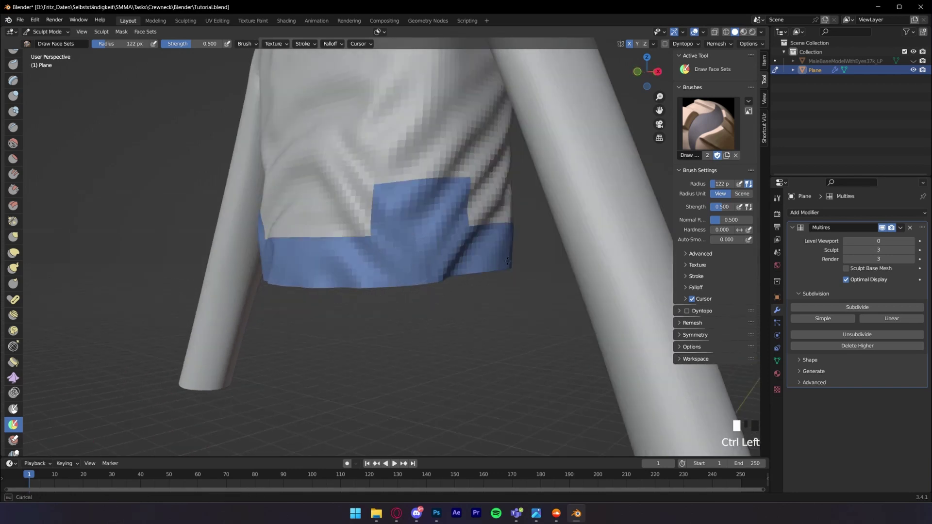
{"action": "middle_click_drag", "start_coordinate": [509, 262], "coordinate": [286, 264]}
{"action": "left_click_drag", "start_coordinate": [286, 265], "coordinate": [414, 260], "text": "ctrl"}
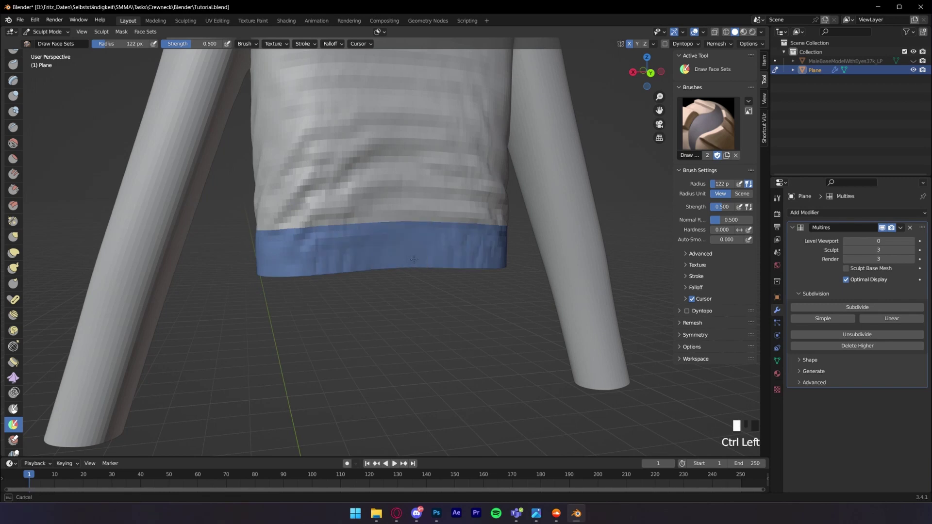
{"action": "middle_click_drag", "start_coordinate": [414, 259], "coordinate": [461, 393]}
Check the hem in the Regal-Crewneck.png reference and trim the excess face set at the sides to an even waistband
{"action": "mouse_move", "coordinate": [530, 521]}
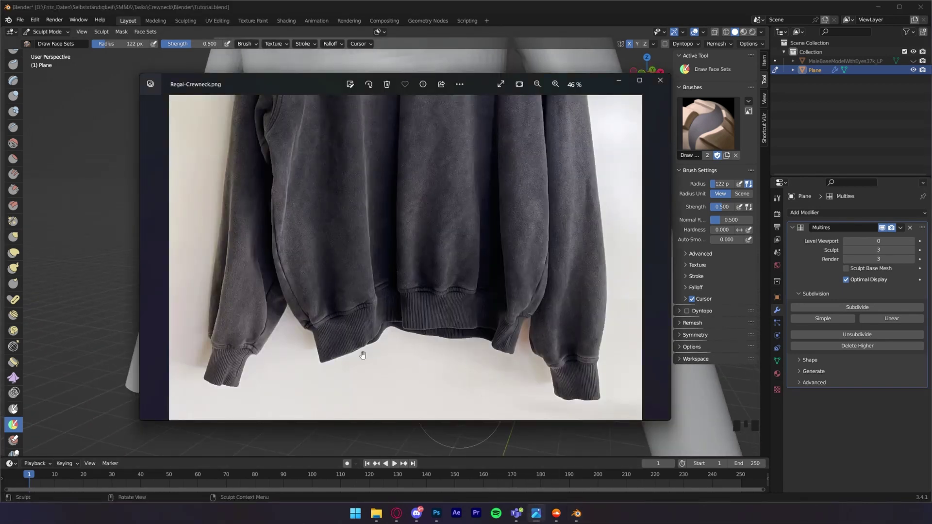
{"action": "left_click", "coordinate": [619, 81]}
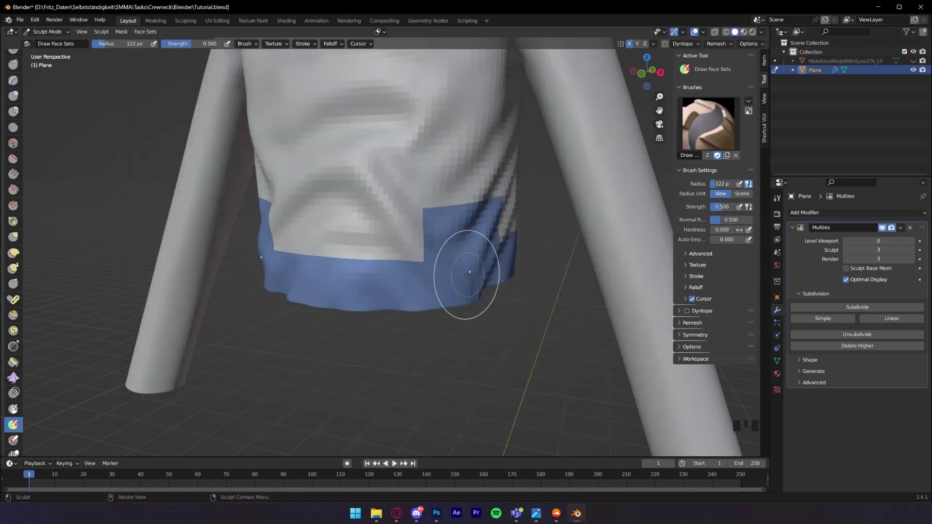
{"action": "middle_click_drag", "start_coordinate": [475, 281], "coordinate": [405, 171]}
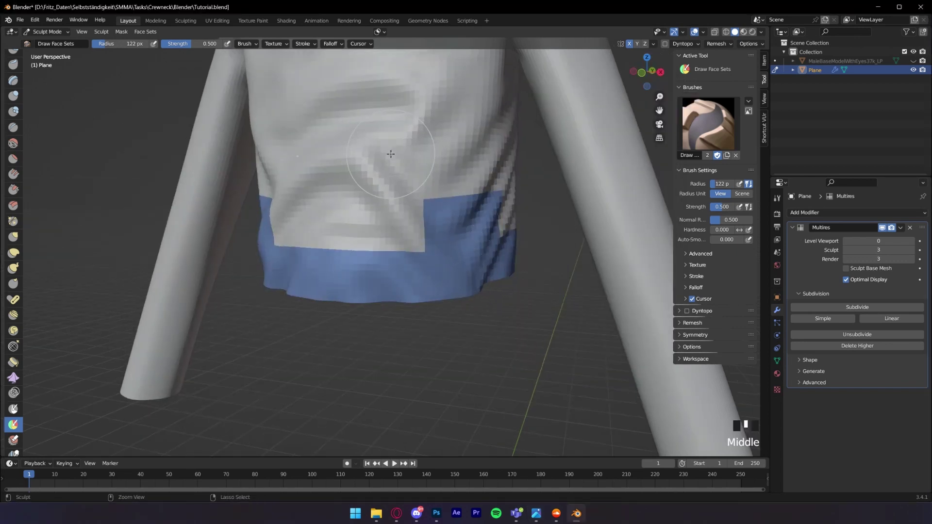
{"action": "left_click_drag", "start_coordinate": [399, 156], "coordinate": [475, 168], "text": "ctrl"}
{"action": "scroll", "coordinate": [476, 167], "scroll_direction": "down", "scroll_amount": 4}
{"action": "middle_click_drag", "start_coordinate": [491, 208], "coordinate": [412, 224]}
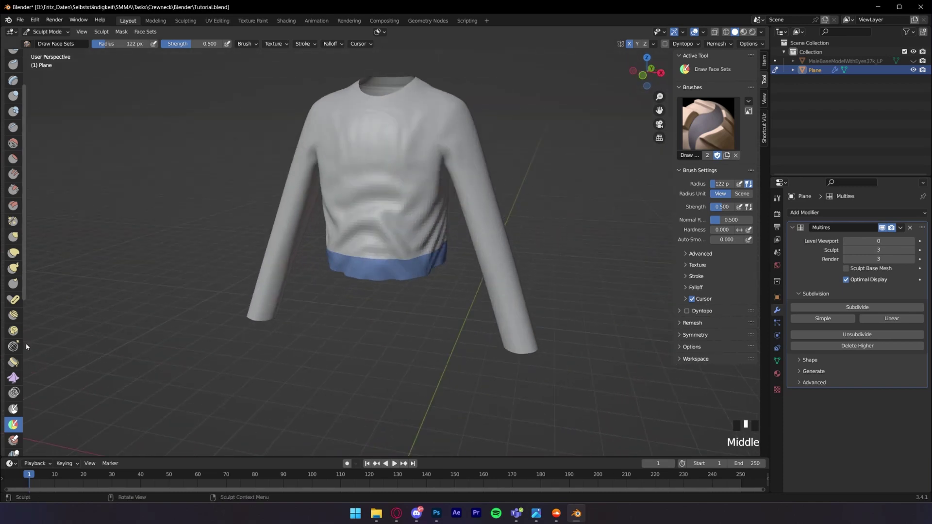
Switch to the Pose brush and enable Face Sets auto-masking in its advanced settings
{"action": "left_click", "coordinate": [14, 300]}
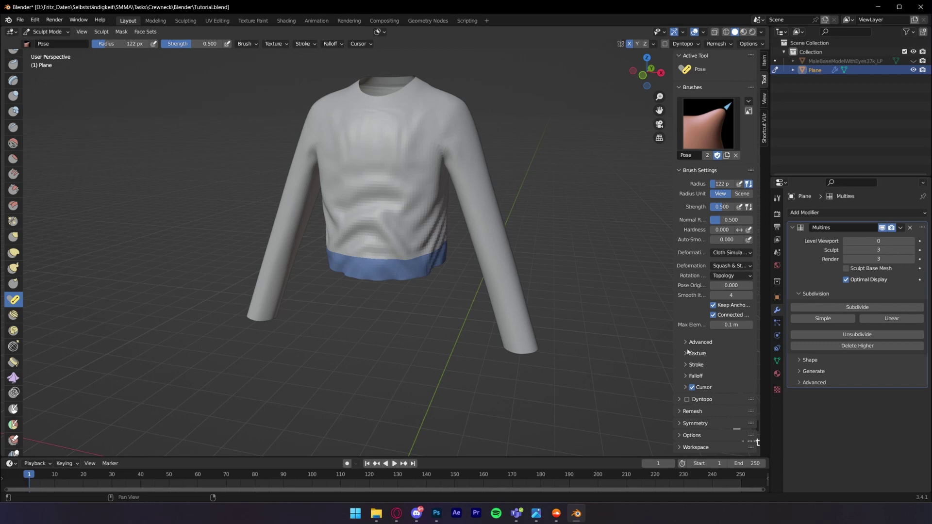
{"action": "left_click", "coordinate": [686, 342]}
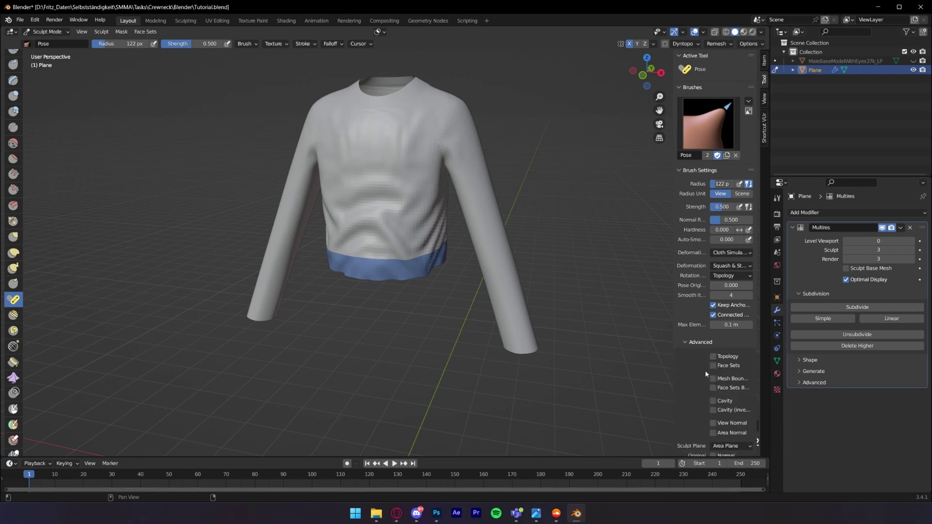
{"action": "scroll", "coordinate": [705, 374], "scroll_direction": "down", "scroll_amount": 1}
{"action": "left_click", "coordinate": [713, 350]}
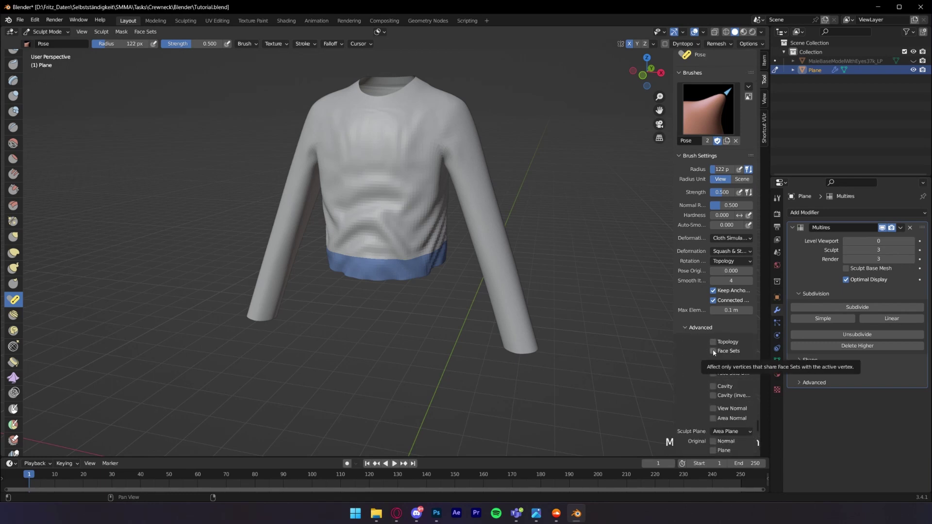
Try to pull the front of the hem waistband into shape with the Pose brush
{"action": "scroll", "coordinate": [457, 292], "scroll_direction": "up", "scroll_amount": 2}
{"action": "left_click_drag", "start_coordinate": [416, 284], "coordinate": [399, 335]}
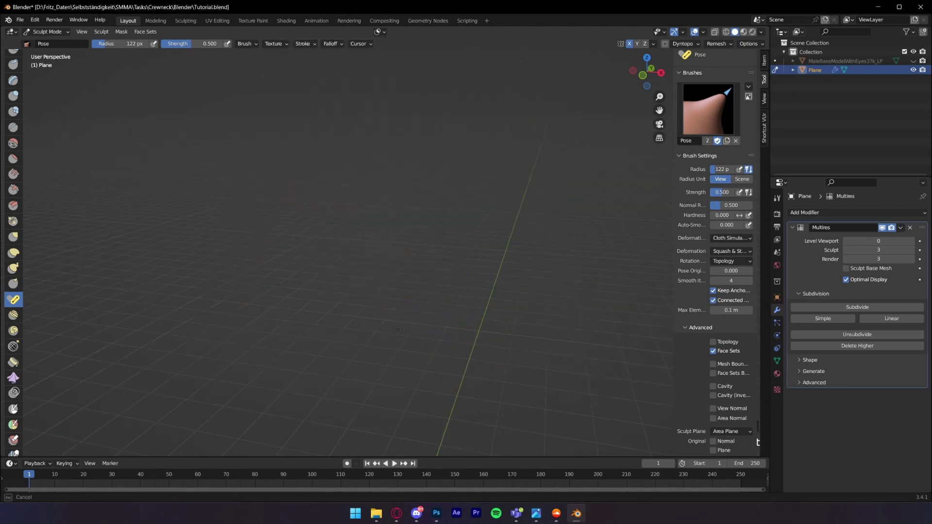
{"action": "key", "text": "ctrl+z"}
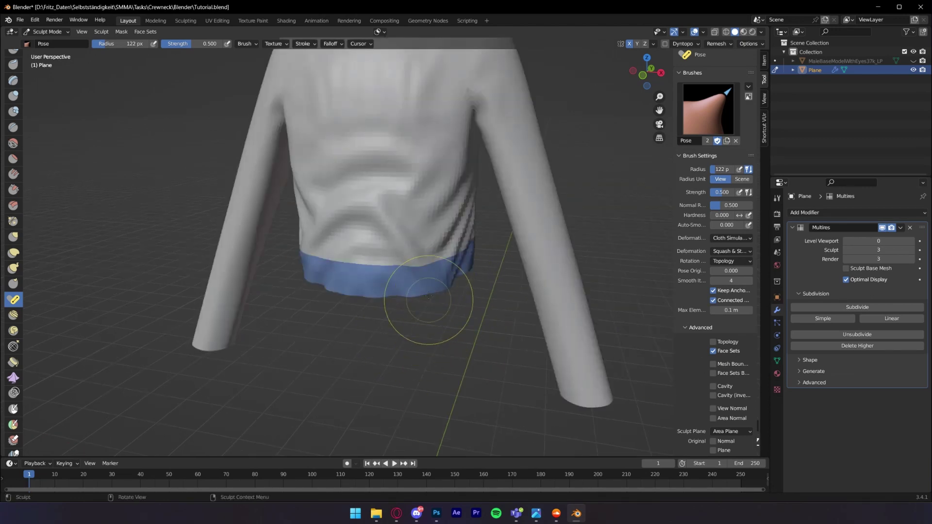
{"action": "middle_click_drag", "start_coordinate": [473, 291], "coordinate": [514, 298]}
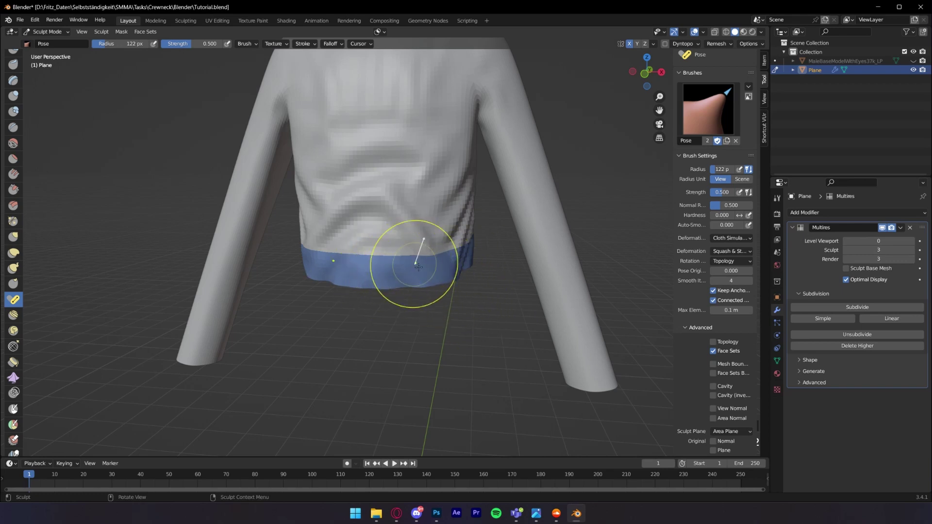
{"action": "scroll", "coordinate": [459, 289], "scroll_direction": "up", "scroll_amount": 3}
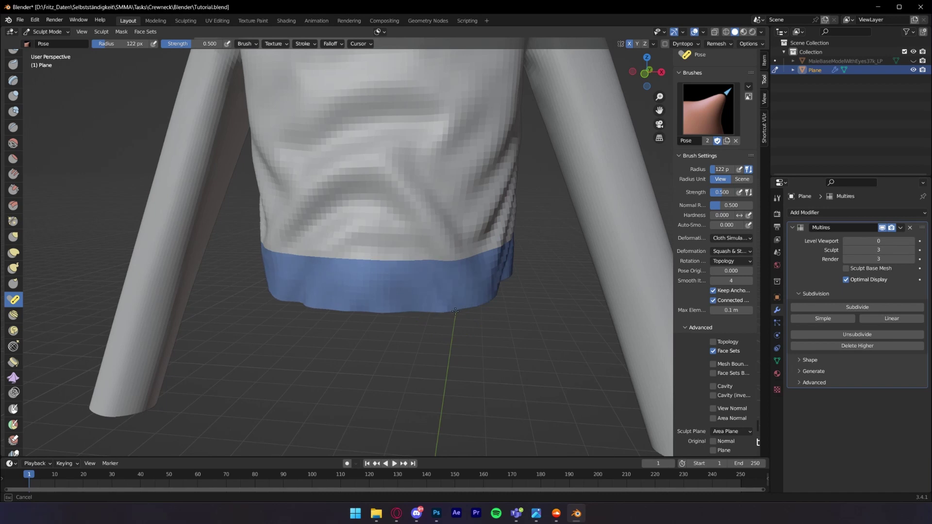
{"action": "left_click_drag", "start_coordinate": [454, 320], "coordinate": [508, 309]}
{"action": "key", "text": "ctrl+z"}
Adjust the hem waistband's lower edge around the sweater's front, side and back with the Pose brush
{"action": "middle_click_drag", "start_coordinate": [502, 309], "coordinate": [494, 293]}
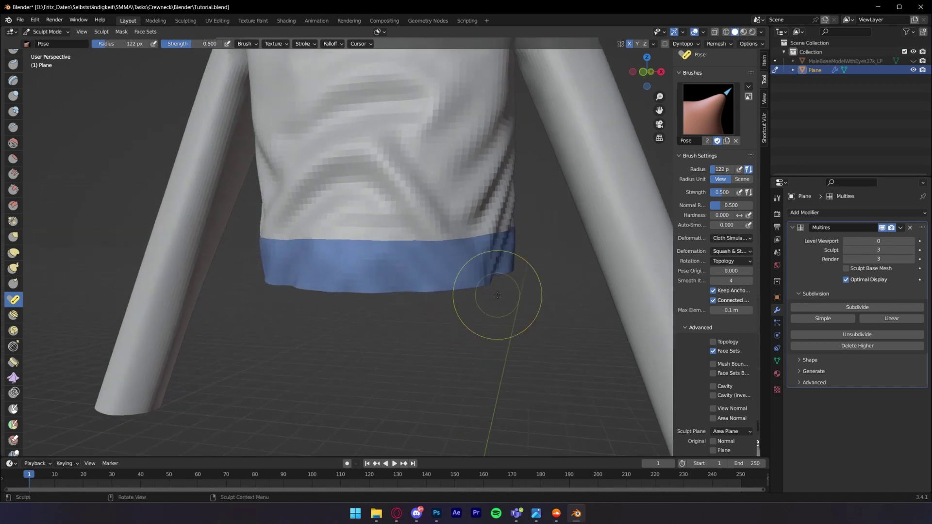
{"action": "middle_click_drag", "start_coordinate": [437, 289], "coordinate": [414, 258]}
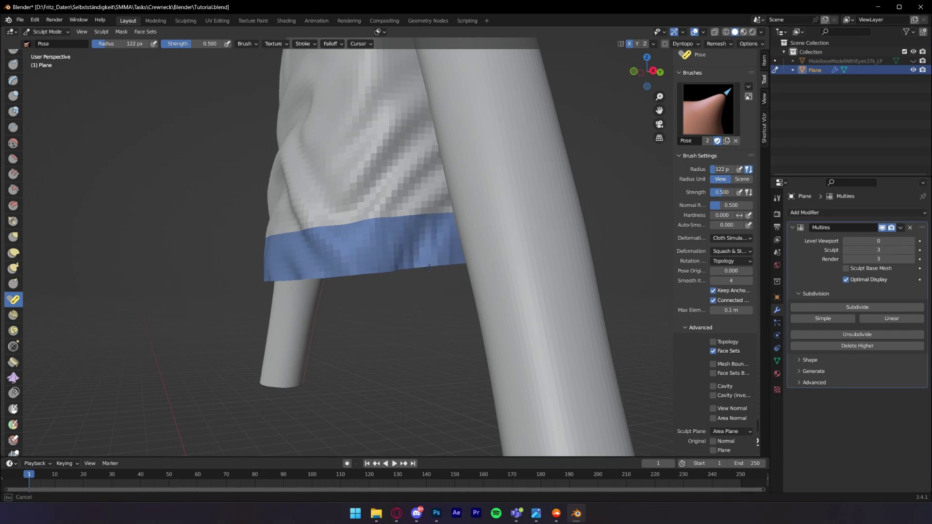
{"action": "middle_click_drag", "start_coordinate": [436, 270], "coordinate": [376, 270]}
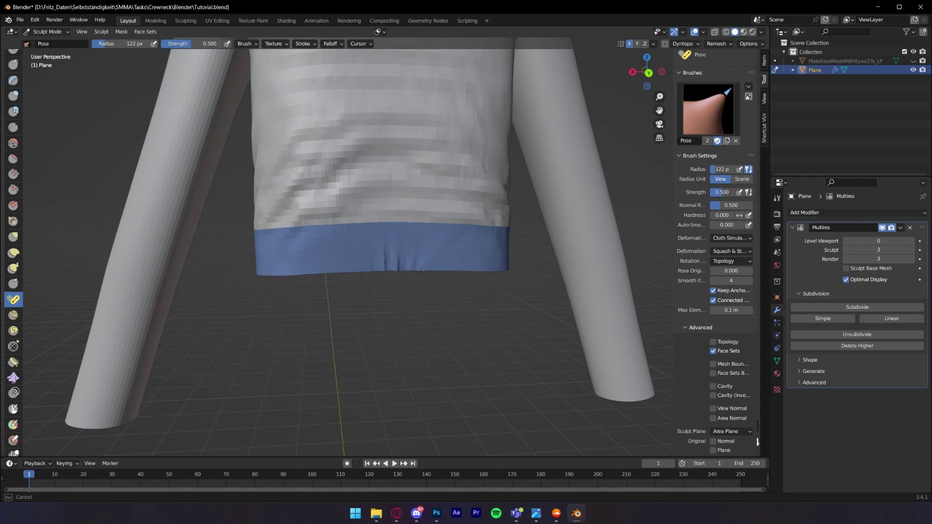
{"action": "middle_click_drag", "start_coordinate": [428, 272], "coordinate": [340, 261]}
{"action": "middle_click_drag", "start_coordinate": [502, 268], "coordinate": [364, 283]}
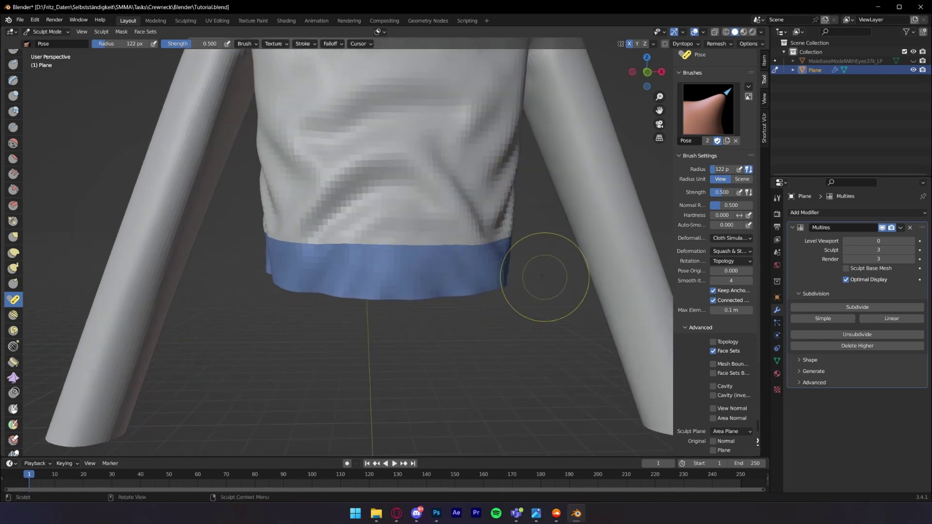
{"action": "middle_click_drag", "start_coordinate": [538, 273], "coordinate": [223, 302]}
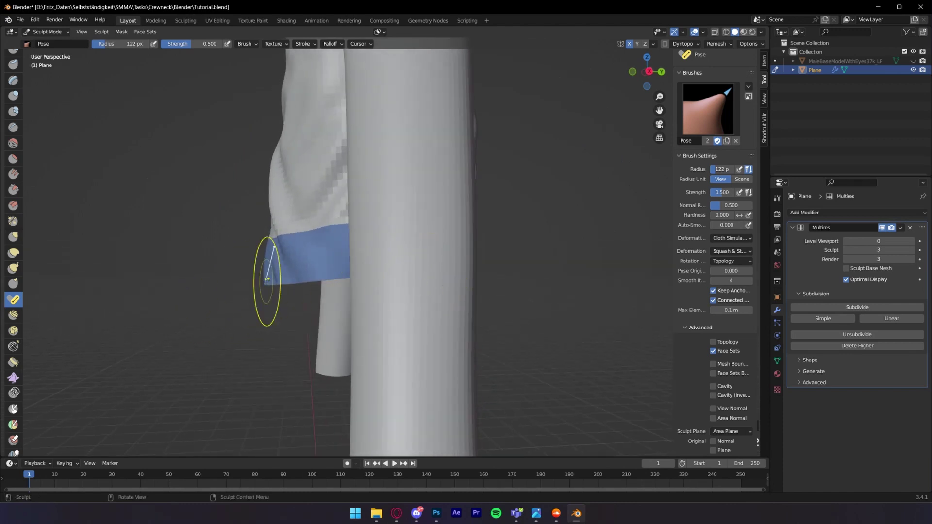
{"action": "left_click_drag", "start_coordinate": [267, 280], "coordinate": [306, 283]}
{"action": "middle_click_drag", "start_coordinate": [306, 283], "coordinate": [395, 251]}
{"action": "mouse_move", "coordinate": [446, 288]}
{"action": "middle_mouse_down"}
{"action": "mouse_move", "coordinate": [529, 304]}
{"action": "mouse_move", "coordinate": [481, 320]}
{"action": "middle_mouse_up"}
Enlarge the Pose brush radius to 196 px and reshape the front hem with broader strokes
{"action": "key", "text": "f"}
{"action": "left_click", "coordinate": [556, 304]}
{"action": "left_click_drag", "start_coordinate": [399, 281], "coordinate": [398, 280]}
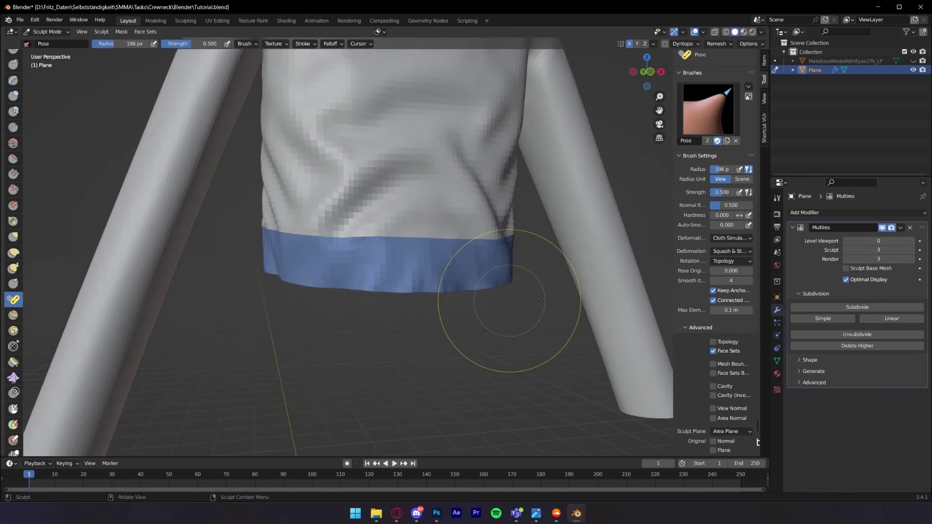
{"action": "mouse_move", "coordinate": [544, 300]}
{"action": "middle_mouse_down"}
{"action": "mouse_move", "coordinate": [597, 278]}
{"action": "mouse_move", "coordinate": [512, 315]}
{"action": "mouse_move", "coordinate": [427, 311]}
{"action": "mouse_move", "coordinate": [458, 304]}
{"action": "middle_mouse_up"}
{"action": "left_click_drag", "start_coordinate": [305, 265], "coordinate": [305, 261]}
{"action": "middle_click_drag", "start_coordinate": [408, 285], "coordinate": [485, 305]}
Smooth the front of the hem waistband and even out its lower edge with the Pose brush
{"action": "scroll", "coordinate": [450, 291], "scroll_direction": "down", "scroll_amount": 5}
{"action": "scroll", "coordinate": [343, 301], "scroll_direction": "up", "scroll_amount": 5}
{"action": "scroll", "coordinate": [19, 85], "scroll_direction": "up", "scroll_amount": 3}
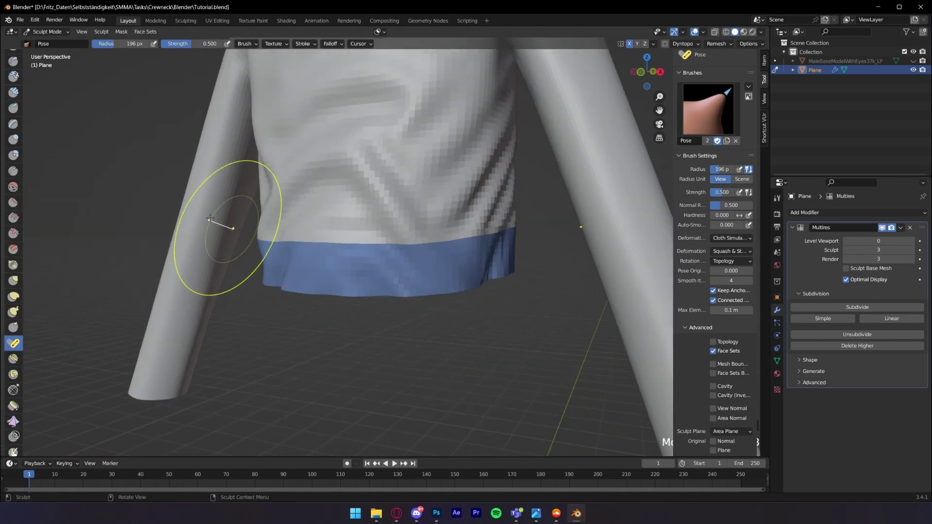
{"action": "scroll", "coordinate": [150, 172], "scroll_direction": "up", "scroll_amount": 2}
{"action": "scroll", "coordinate": [150, 172], "scroll_direction": "down", "scroll_amount": 2}
{"action": "scroll", "coordinate": [150, 172], "scroll_direction": "down", "scroll_amount": 2}
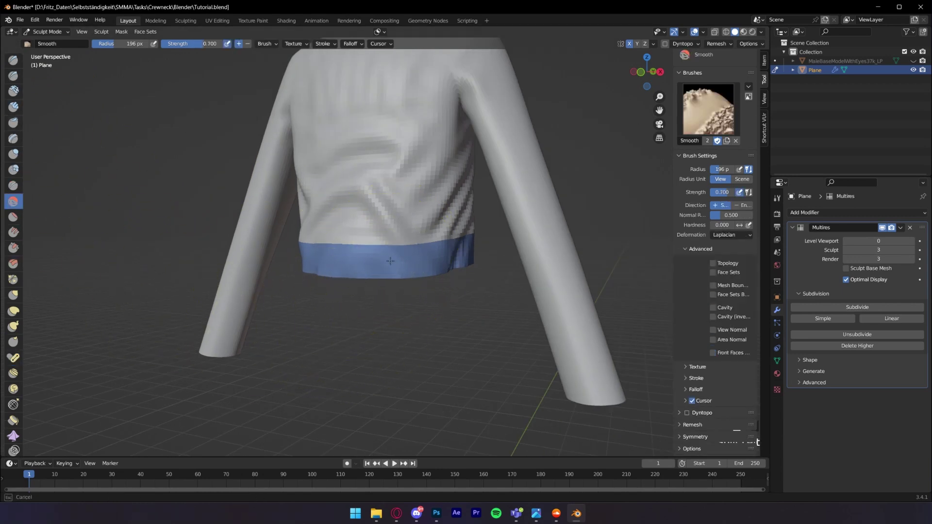
{"action": "scroll", "coordinate": [408, 292], "scroll_direction": "up", "scroll_amount": 5}
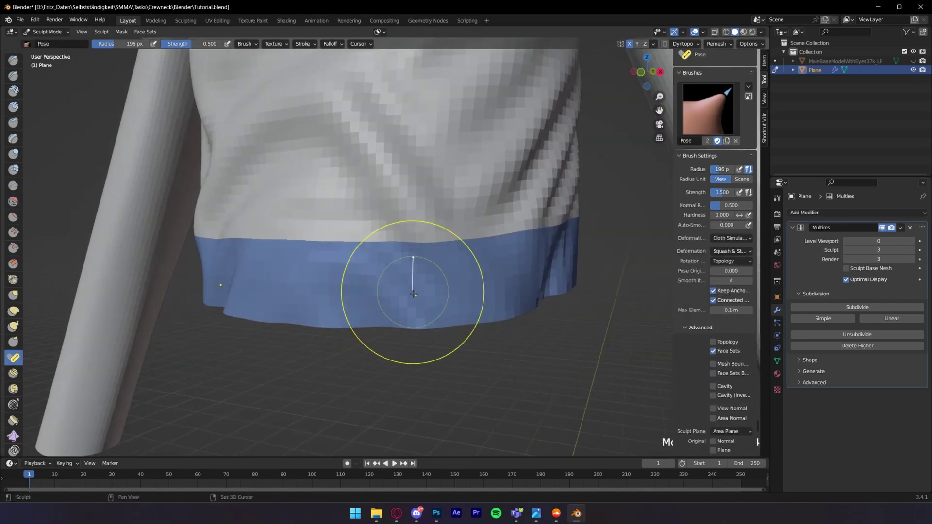
{"action": "left_click", "coordinate": [437, 309], "text": "shift"}
{"action": "left_click_drag", "start_coordinate": [434, 311], "coordinate": [397, 312], "text": "shift"}
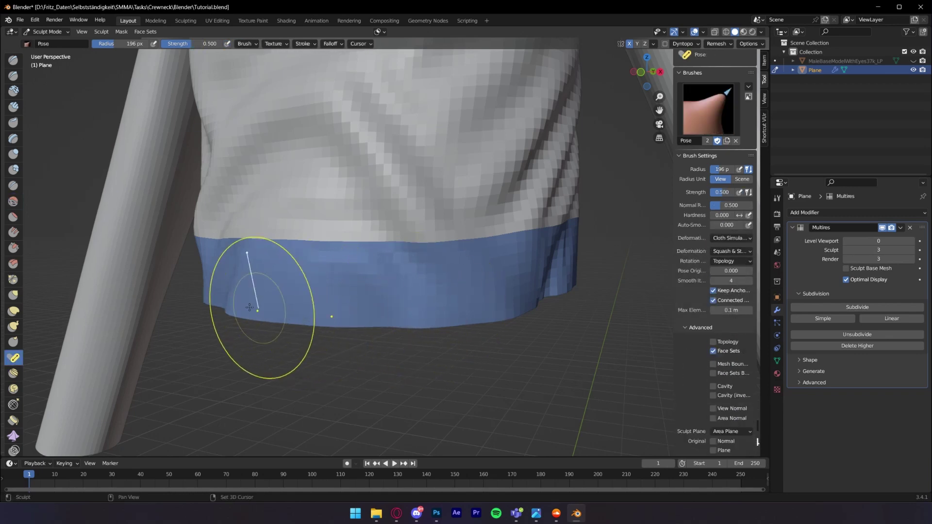
{"action": "mouse_move", "coordinate": [426, 292]}
{"action": "middle_mouse_down"}
{"action": "mouse_move", "coordinate": [566, 291]}
{"action": "mouse_move", "coordinate": [395, 271]}
{"action": "mouse_move", "coordinate": [443, 301]}
{"action": "mouse_move", "coordinate": [364, 357]}
{"action": "mouse_move", "coordinate": [461, 274]}
{"action": "mouse_move", "coordinate": [427, 272]}
{"action": "mouse_move", "coordinate": [455, 291]}
{"action": "mouse_move", "coordinate": [274, 311]}
{"action": "mouse_move", "coordinate": [437, 271]}
{"action": "mouse_move", "coordinate": [536, 266]}
{"action": "middle_mouse_up"}
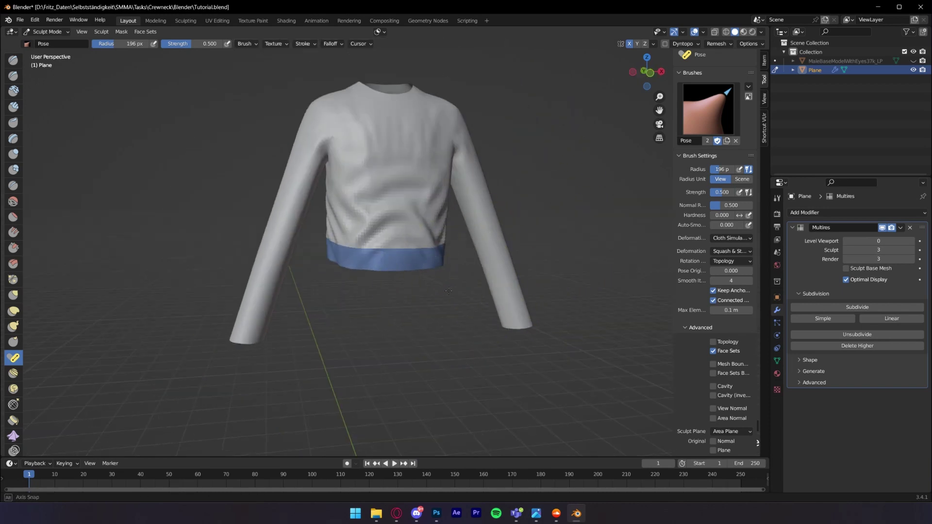
Switch the sweater to Object Mode and raise the Multires viewport level to 3 to check the hem
{"action": "key", "text": "Tab"}
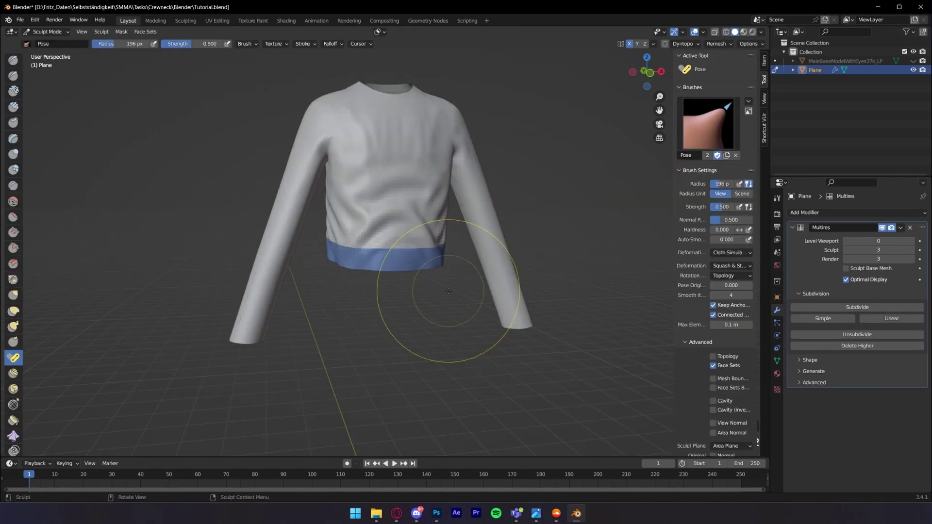
{"action": "key", "text": "ctrl+Tab"}
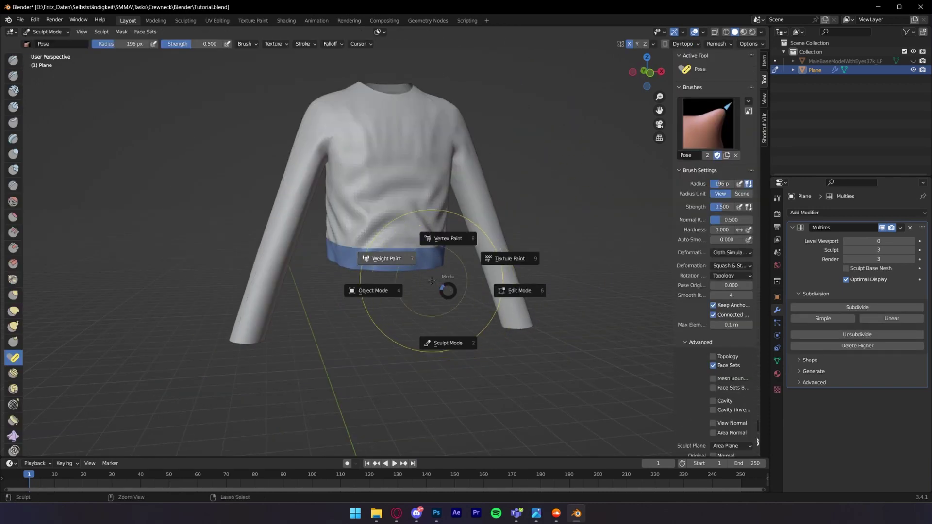
{"action": "left_click", "coordinate": [388, 291]}
{"action": "middle_click_drag", "start_coordinate": [478, 294], "coordinate": [545, 280]}
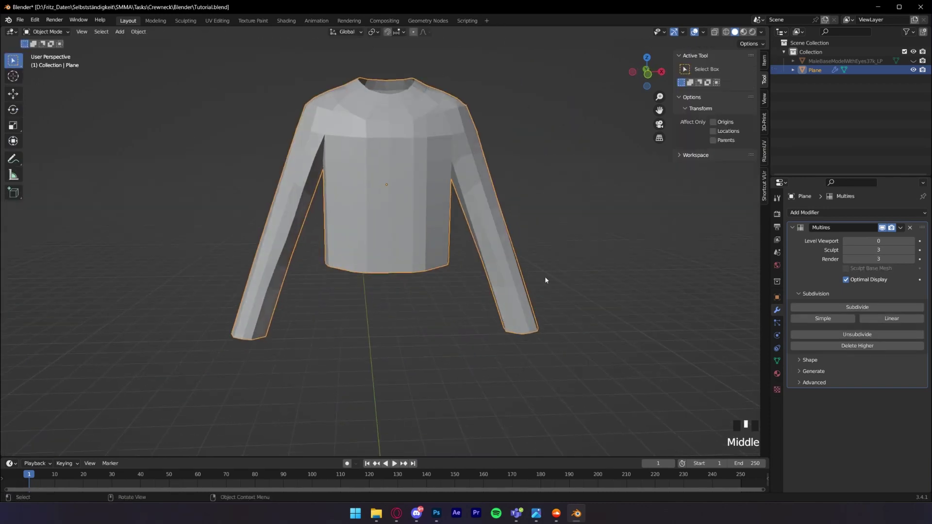
{"action": "left_click", "coordinate": [911, 241]}
{"action": "left_click", "coordinate": [911, 242]}
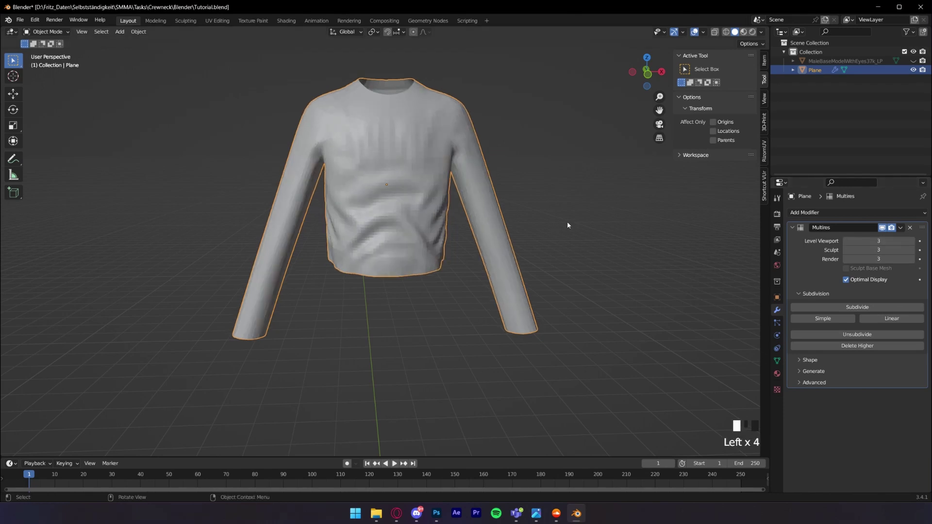
{"action": "middle_click_drag", "start_coordinate": [572, 225], "coordinate": [463, 300]}
{"action": "scroll", "coordinate": [427, 271], "scroll_direction": "down", "scroll_amount": 2}
Undo the viewport level change, the switch to Object Mode and the last hem strokes
{"action": "key", "text": "ctrl+z"}
{"action": "key", "text": "ctrl+z"}
{"action": "key", "text": "ctrl+z"}
{"action": "key", "text": "ctrl+z"}
{"action": "key", "text": "ctrl+z"}
{"action": "key", "text": "ctrl+z"}
{"action": "key", "text": "ctrl+z"}
{"action": "key", "text": "ctrl+z"}
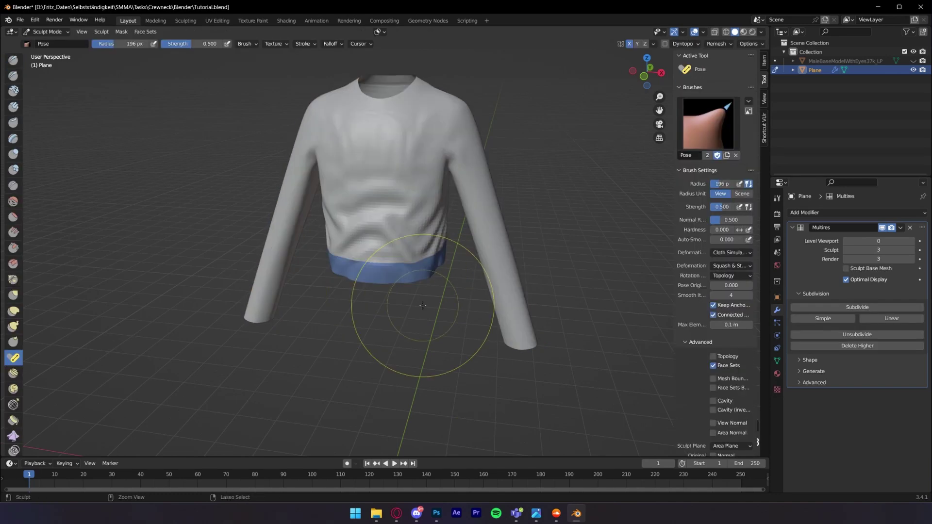
Pull the front of the hem waistband back into shape with the Pose brush
{"action": "scroll", "coordinate": [409, 301], "scroll_direction": "up", "scroll_amount": 2}
{"action": "middle_click_drag", "start_coordinate": [409, 301], "coordinate": [441, 290]}
{"action": "left_click_drag", "start_coordinate": [420, 273], "coordinate": [423, 270]}
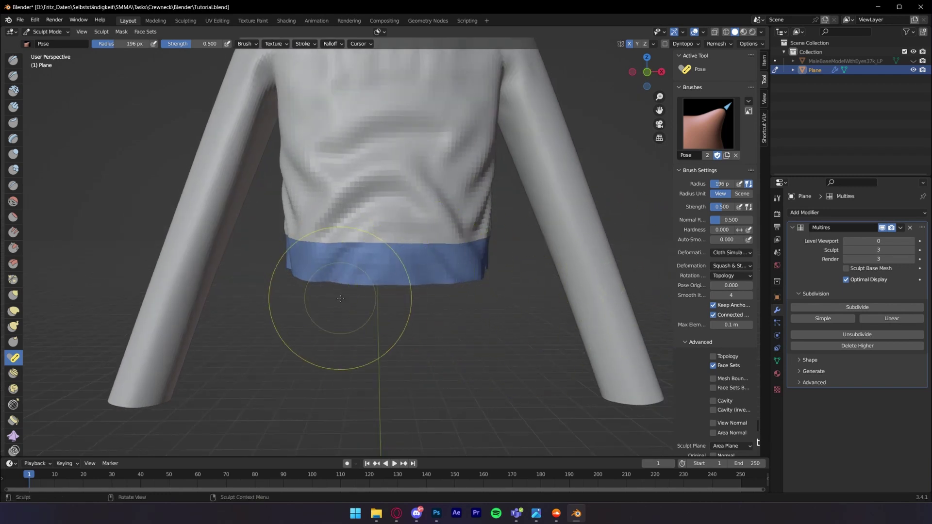
Display the sweater in Object Mode at Multires viewport level 3 and save the file
{"action": "key", "text": "ctrl+Tab"}
{"action": "left_click", "coordinate": [271, 306]}
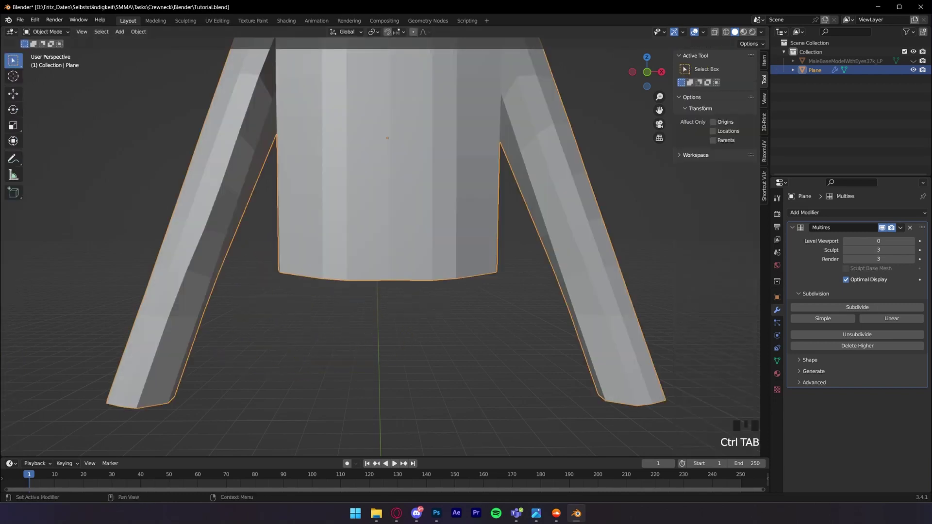
{"action": "left_click", "coordinate": [907, 243]}
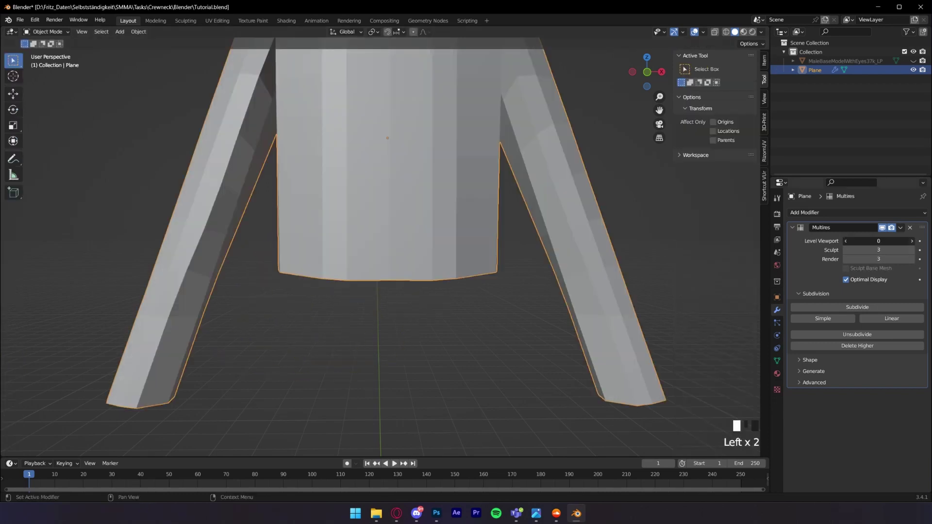
{"action": "left_click", "coordinate": [912, 241]}
{"action": "left_click", "coordinate": [911, 241]}
{"action": "left_click", "coordinate": [912, 240]}
{"action": "middle_click_drag", "start_coordinate": [533, 240], "coordinate": [443, 205]}
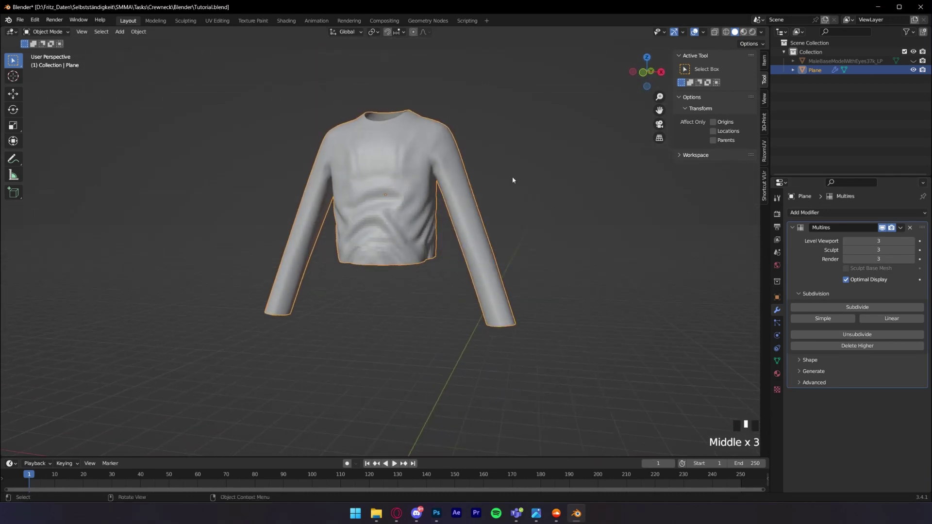
{"action": "middle_click_drag", "start_coordinate": [513, 181], "coordinate": [449, 238]}
{"action": "key", "text": "ctrl+s"}
{"action": "middle_click_drag", "start_coordinate": [492, 128], "coordinate": [469, 165]}
{"action": "middle_click_drag", "start_coordinate": [638, 281], "coordinate": [631, 209]}
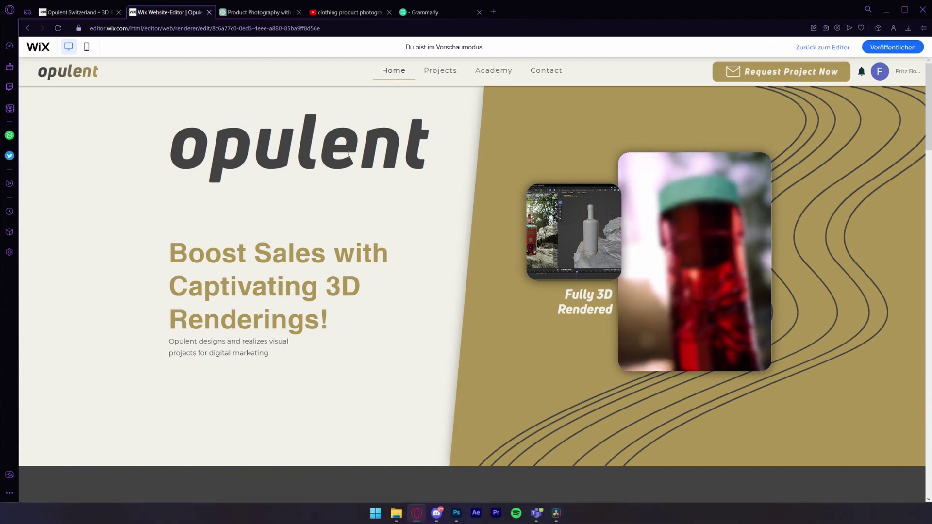
Switch to the browser and view the programs on the Opulent site's Academy page
{"action": "left_click", "coordinate": [492, 72]}
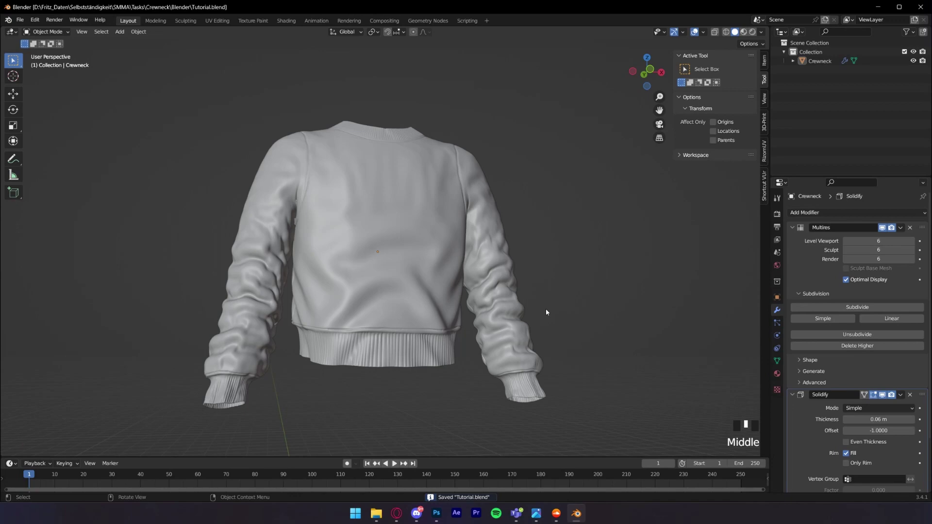
{"action": "middle_click_drag", "start_coordinate": [546, 312], "coordinate": [516, 337]}
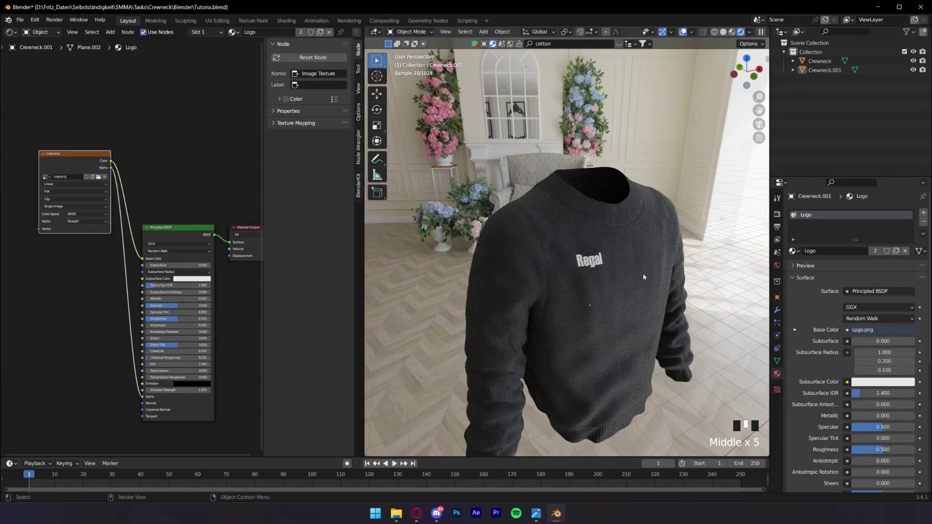
Switch to Blender and inspect the finished Regal crewneck in the rendered view and through the camera
{"action": "middle_click_drag", "start_coordinate": [643, 276], "coordinate": [619, 302]}
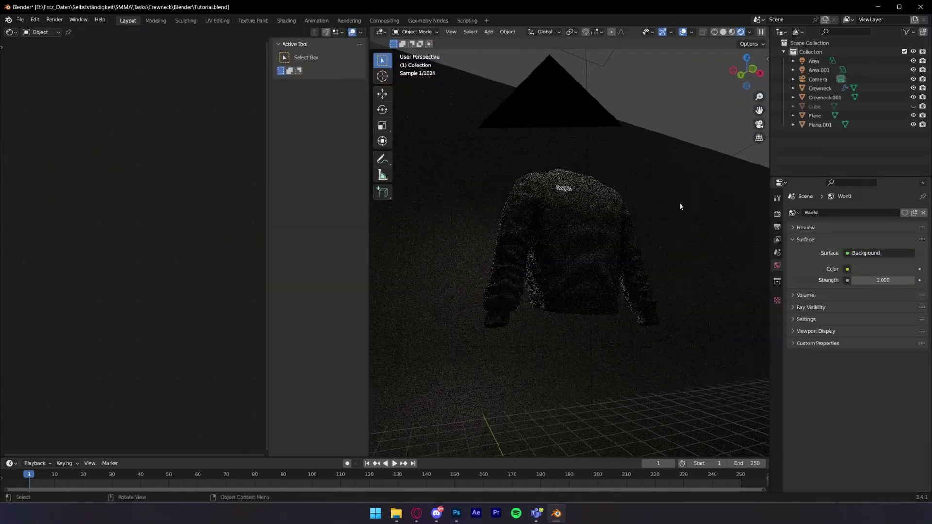
{"action": "key", "text": "KP_0"}
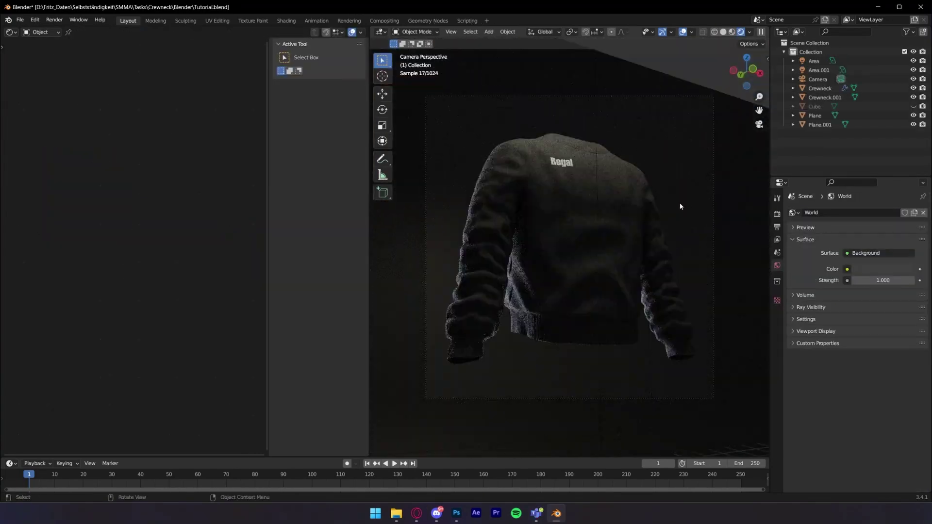